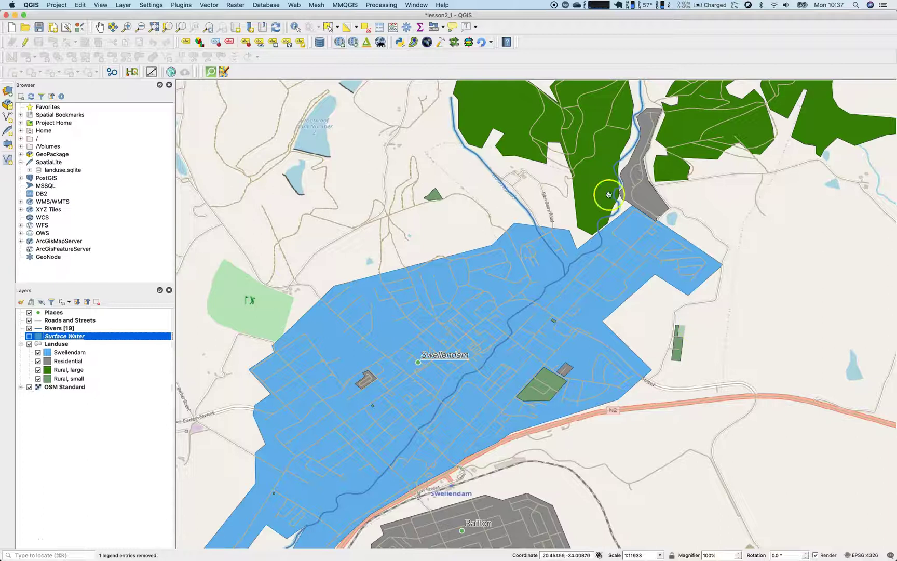
# - Find qgis2web in the Plugin Manager's Not installed list and install version 3.16.0
pyautogui.click(181, 5)
pyautogui.click(184, 16)
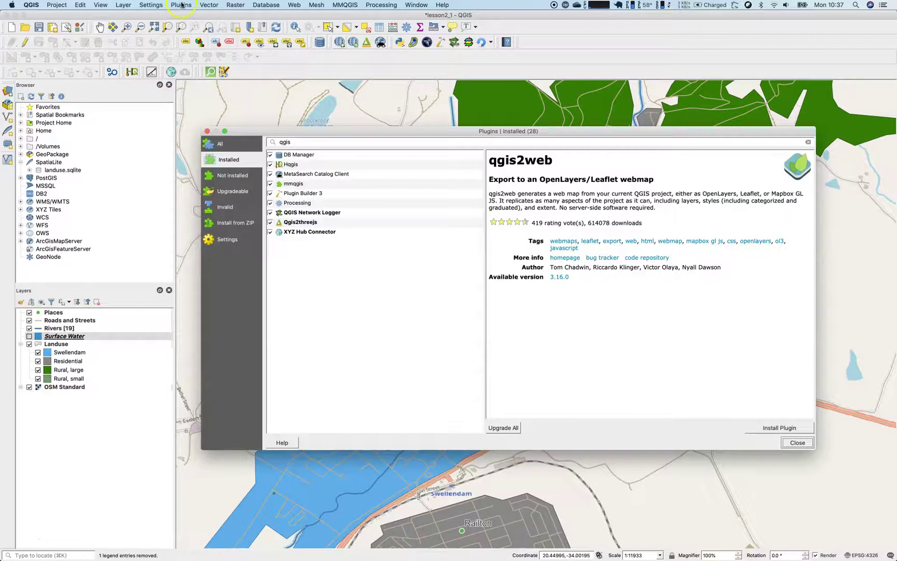
pyautogui.write('qgis2')
pyautogui.click(220, 163)
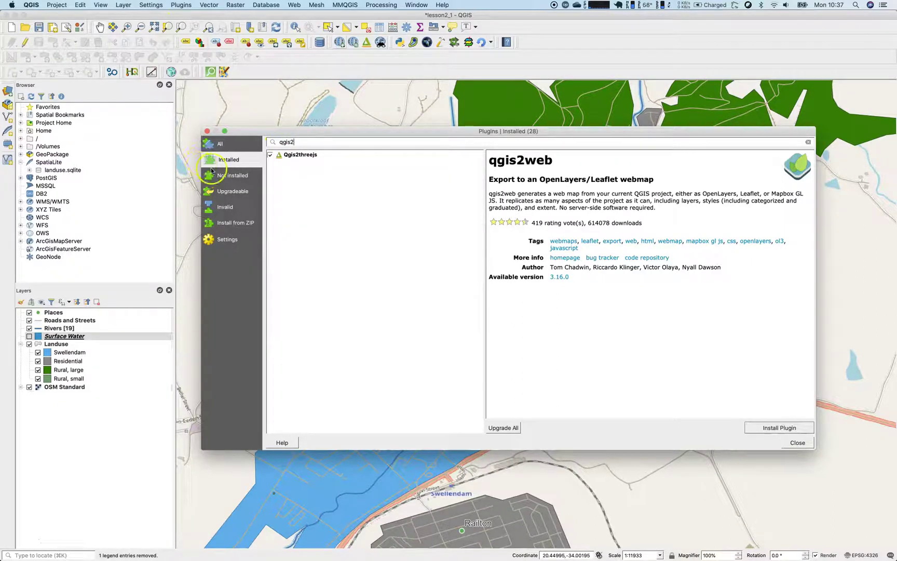
pyautogui.click(238, 175)
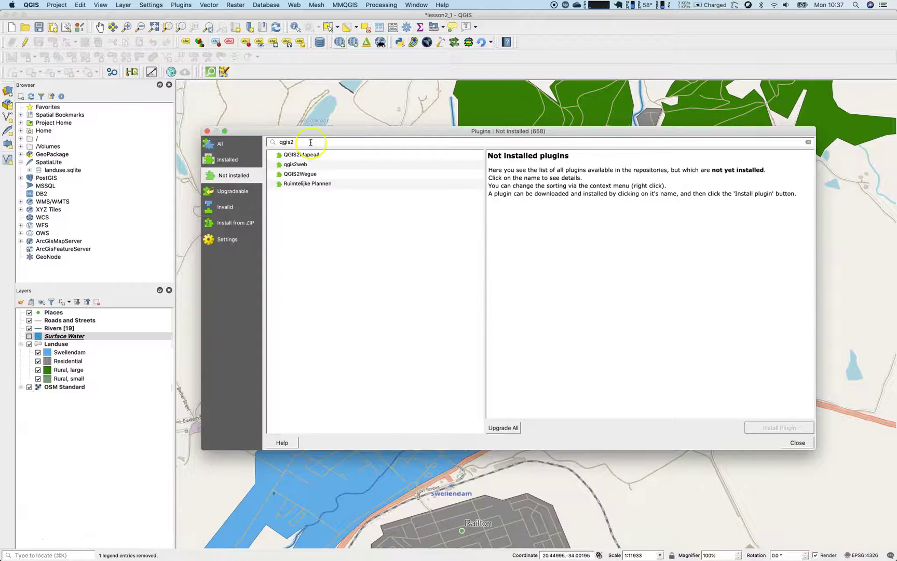
pyautogui.click(306, 164)
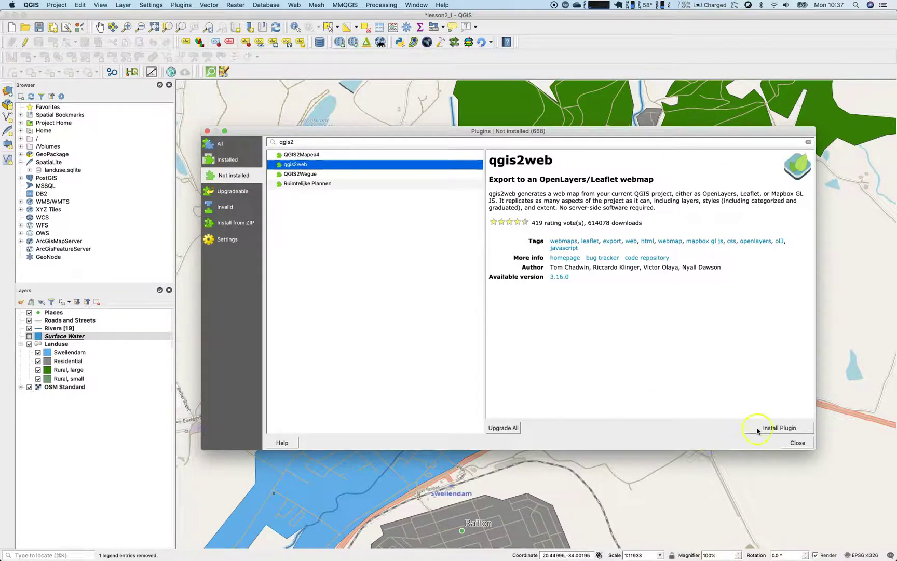
pyautogui.click(772, 432)
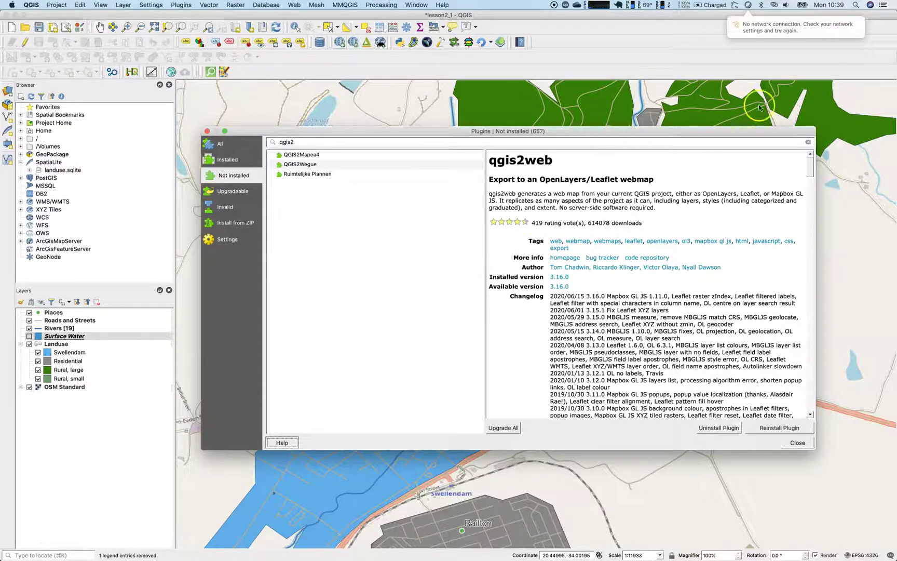
pyautogui.click(794, 442)
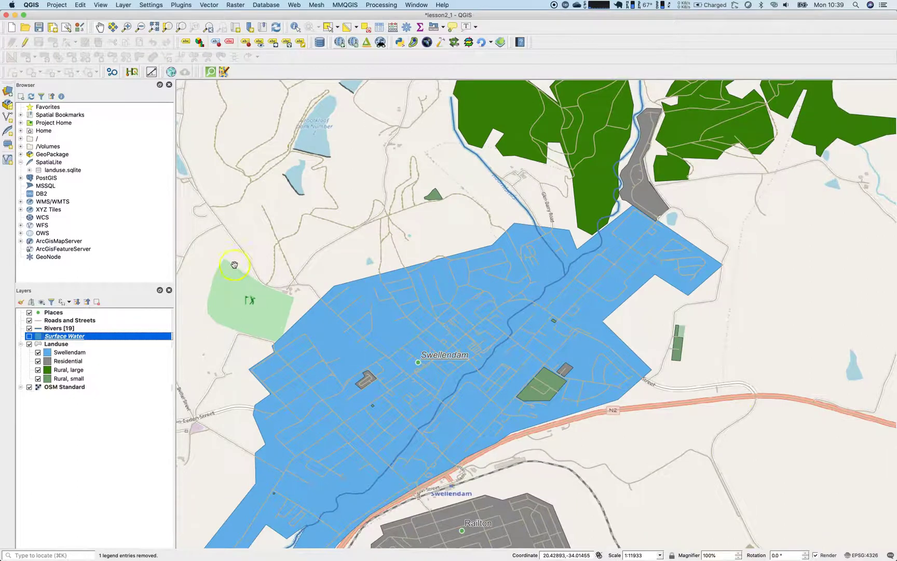
pyautogui.click(504, 42)
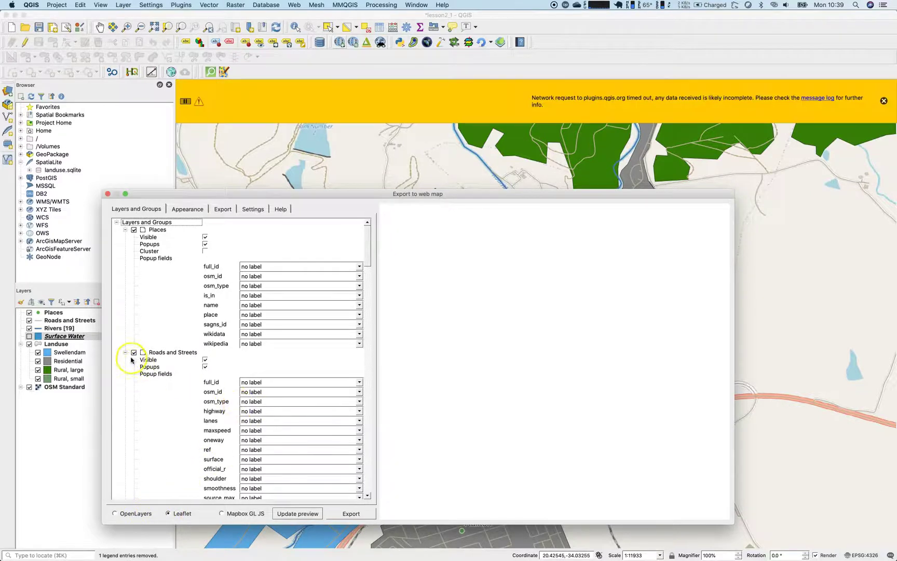
pyautogui.click(884, 100)
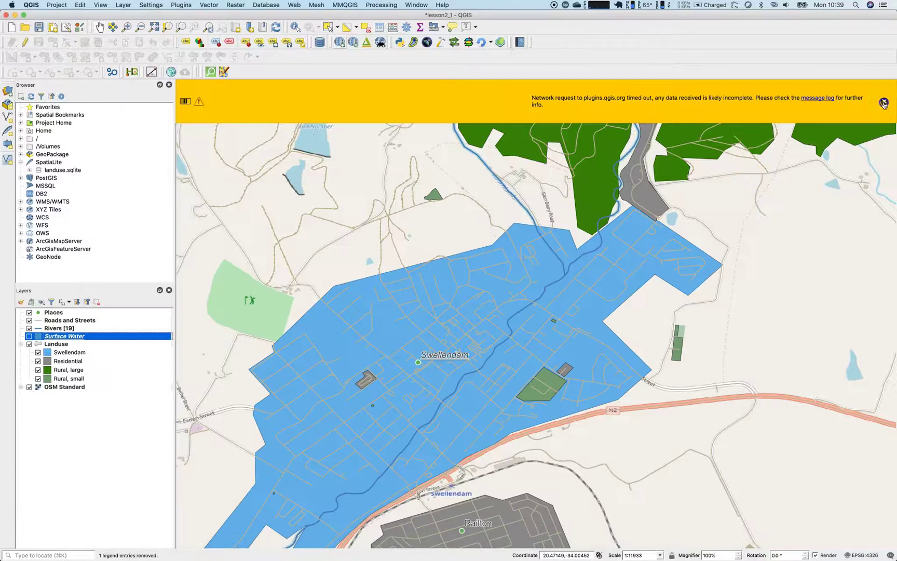
pyautogui.click(883, 100)
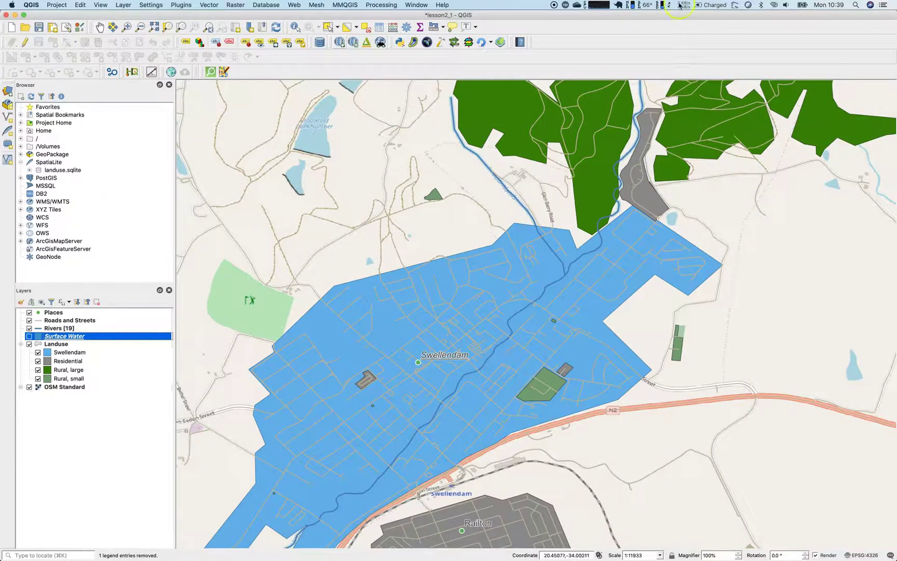
pyautogui.hotkey('ctrl', 'Up')
pyautogui.click(293, 421)
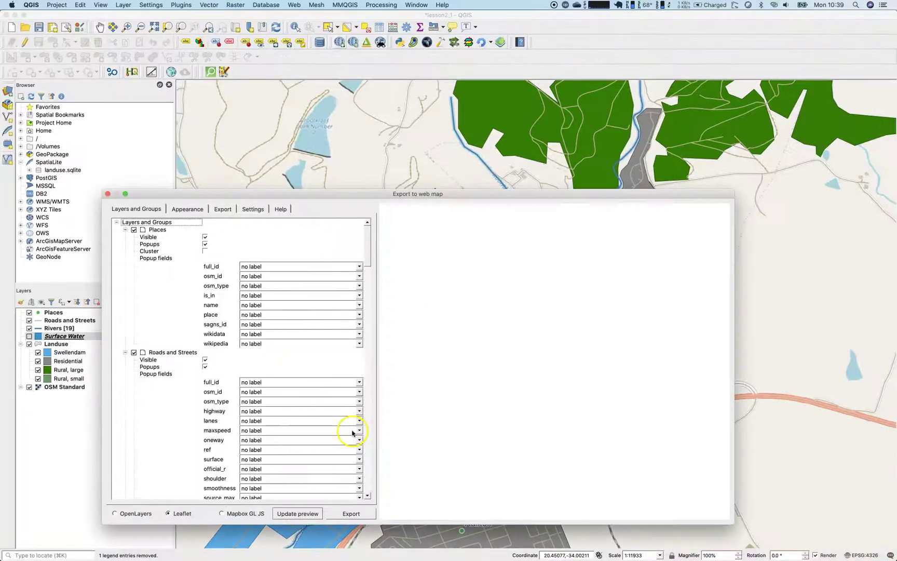
pyautogui.click(125, 229)
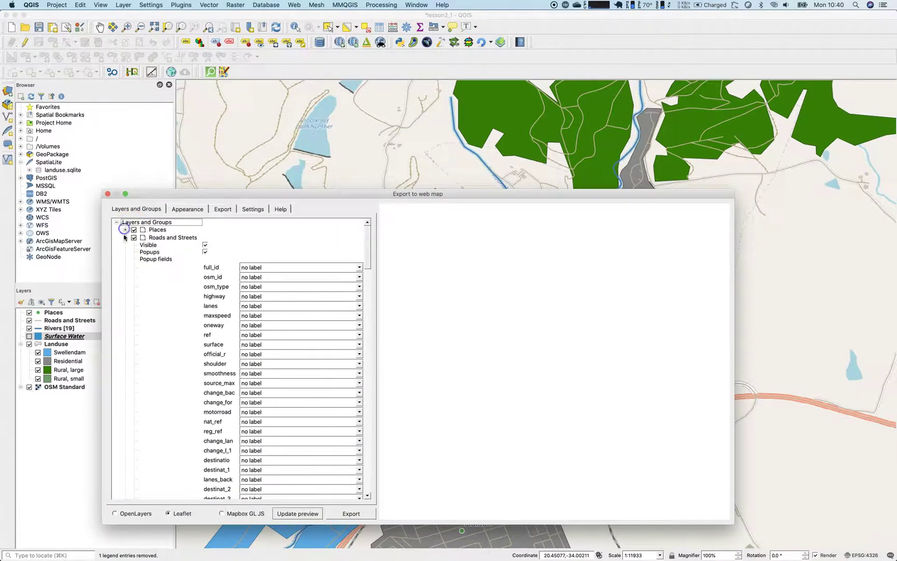
pyautogui.click(125, 238)
pyautogui.click(125, 245)
pyautogui.click(125, 261)
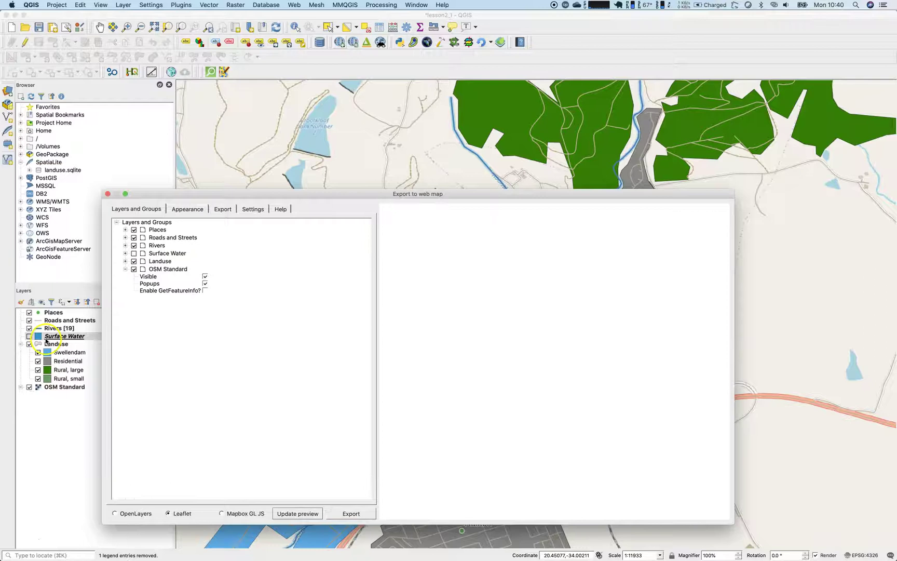
pyautogui.click(199, 209)
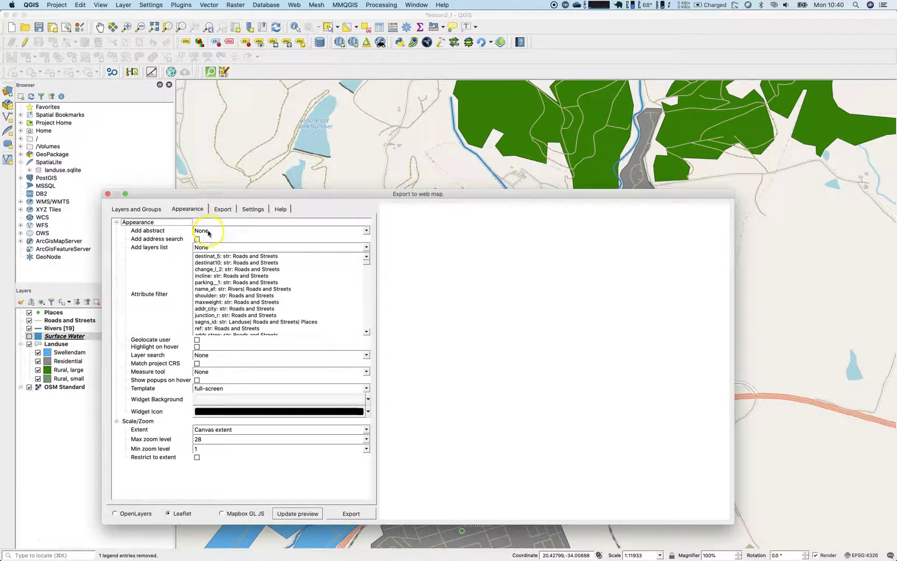
pyautogui.click(208, 231)
pyautogui.click(207, 234)
pyautogui.click(202, 248)
pyautogui.click(107, 195)
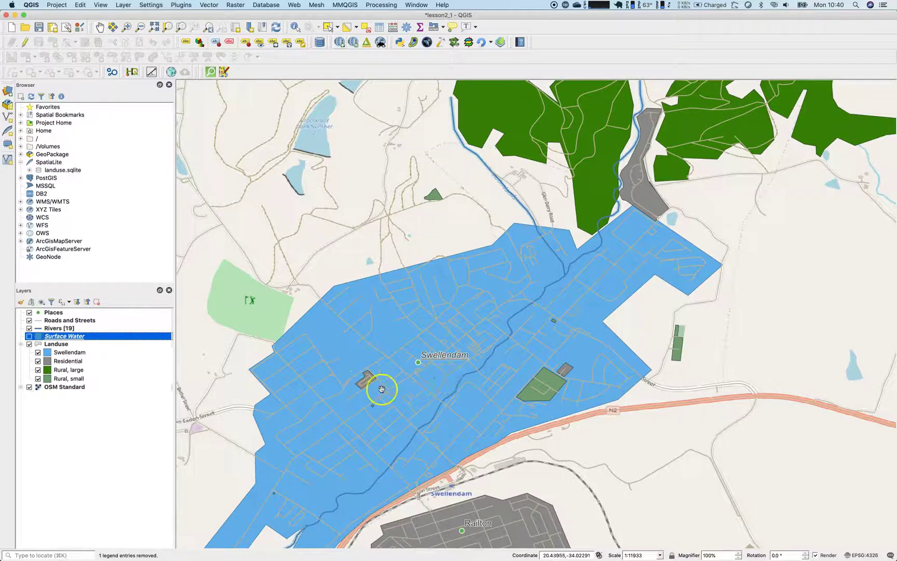
pyautogui.rightClick(61, 322)
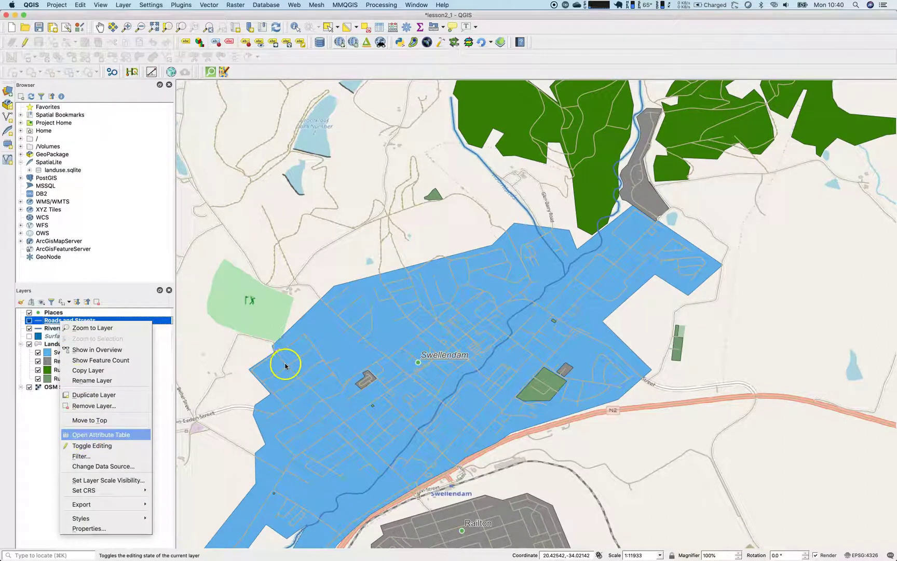
pyautogui.press('Return')
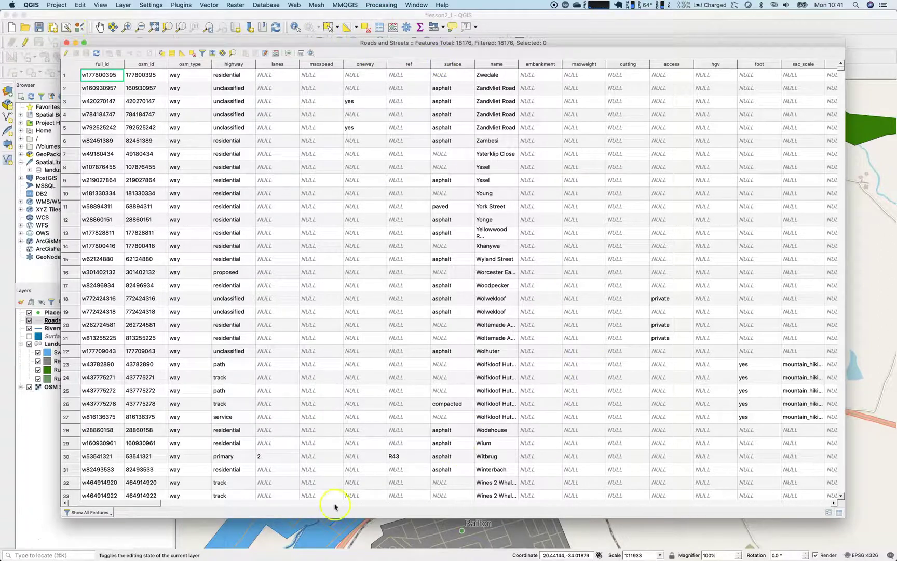
pyautogui.moveTo(285, 506); pyautogui.dragTo(802, 508)
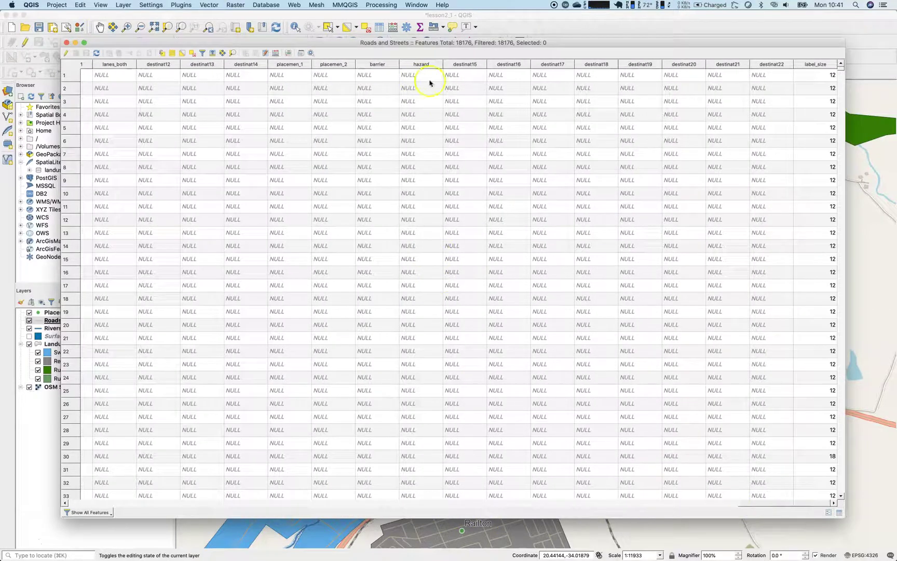
pyautogui.click(66, 43)
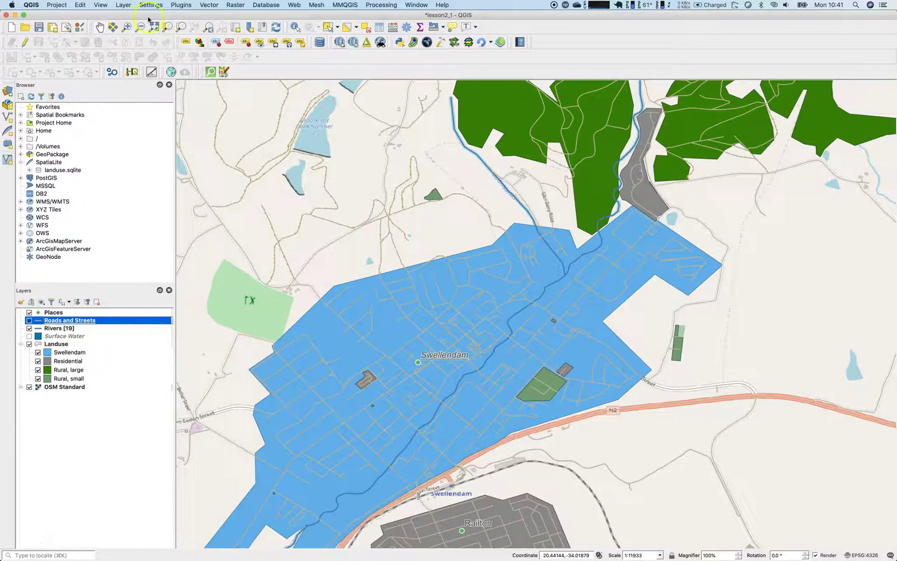
# - Prepare a QuickOSM query with key 'shop' limited to the Canvas Extent
pyautogui.click(211, 72)
pyautogui.click(375, 113)
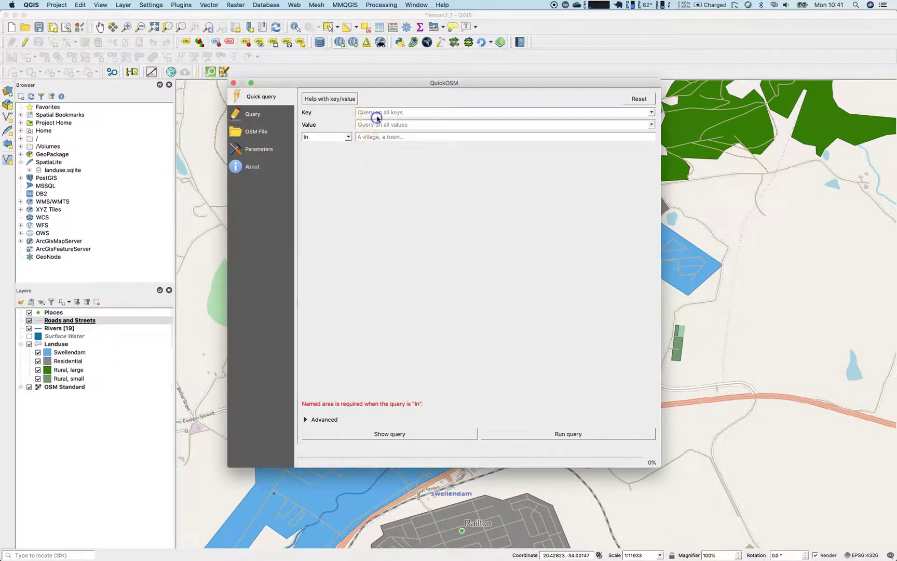
pyautogui.write('st')
pyautogui.press('BackSpace')
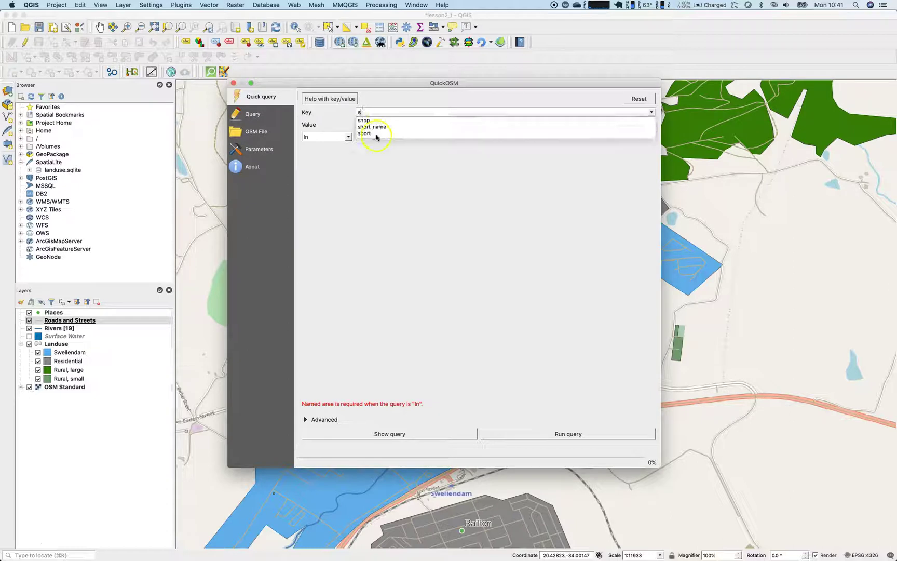
pyautogui.click(369, 120)
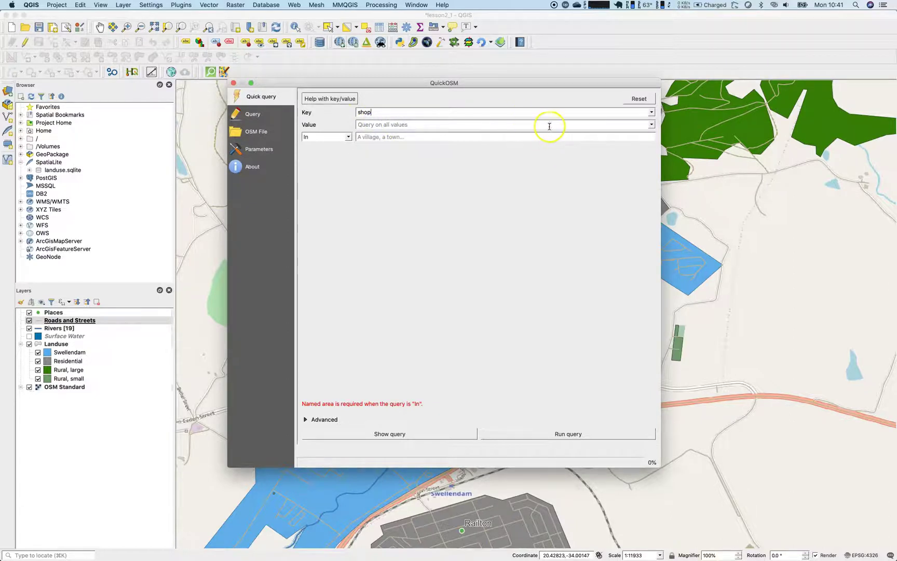
pyautogui.click(349, 137)
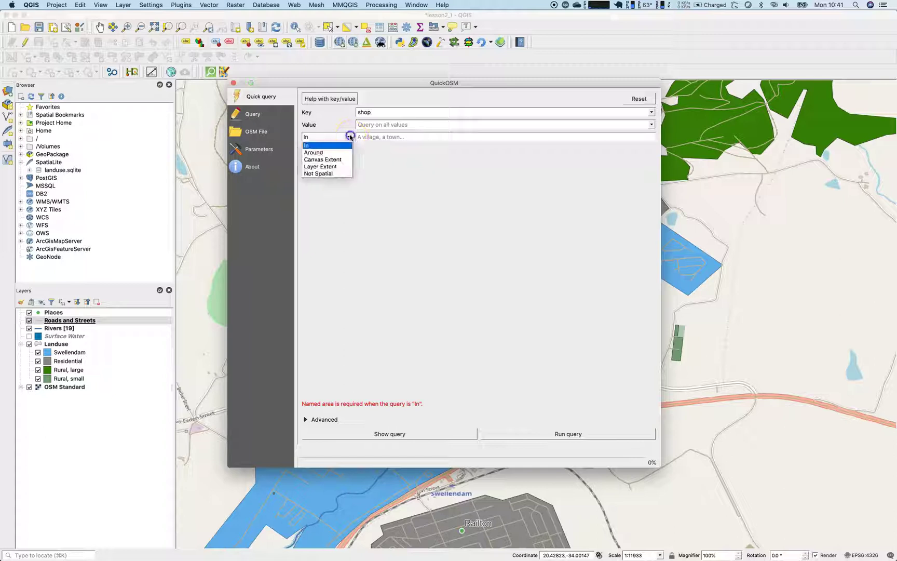
pyautogui.click(321, 160)
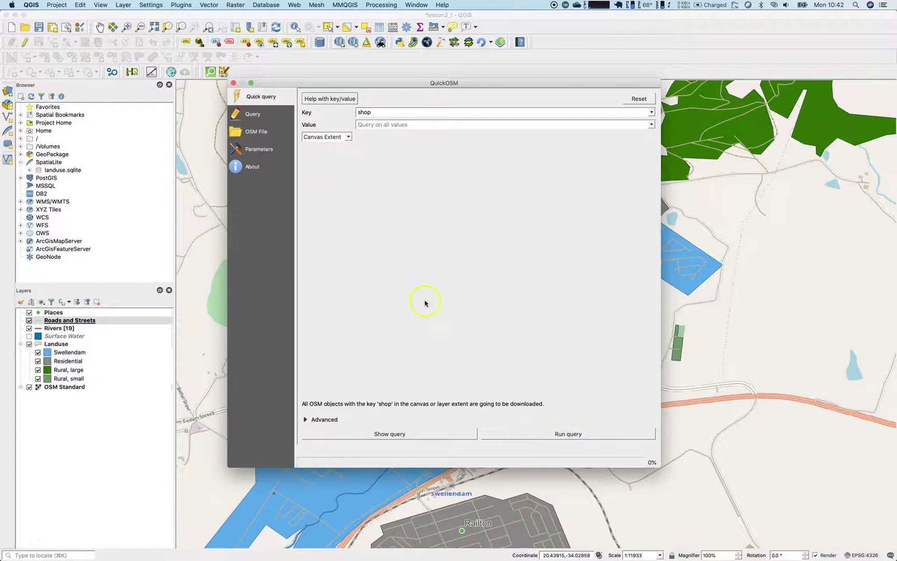
# - Set the query window aside, then zoom out and pan to include Swellendam's surroundings
pyautogui.press('Escape')
pyautogui.scroll(-3, 426, 347)
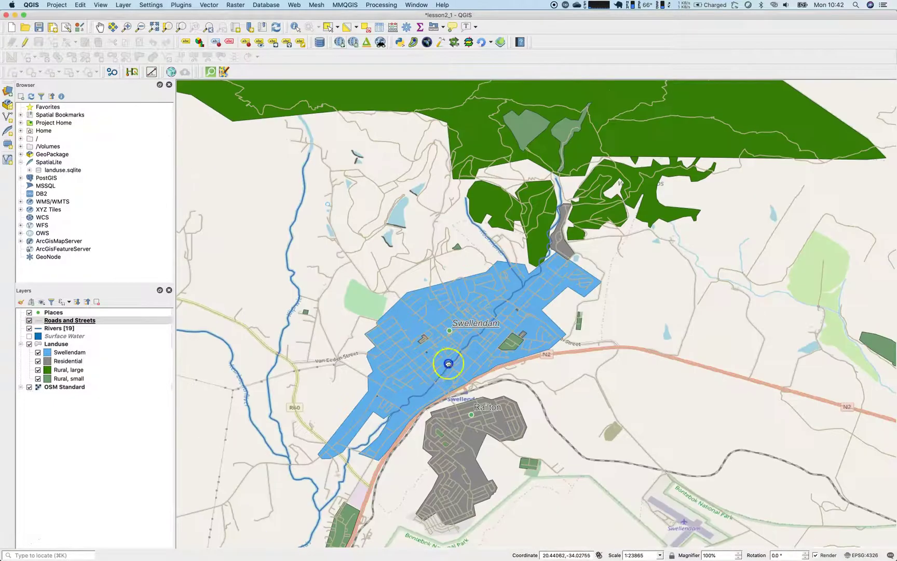
pyautogui.moveTo(448, 363); pyautogui.dragTo(455, 355)
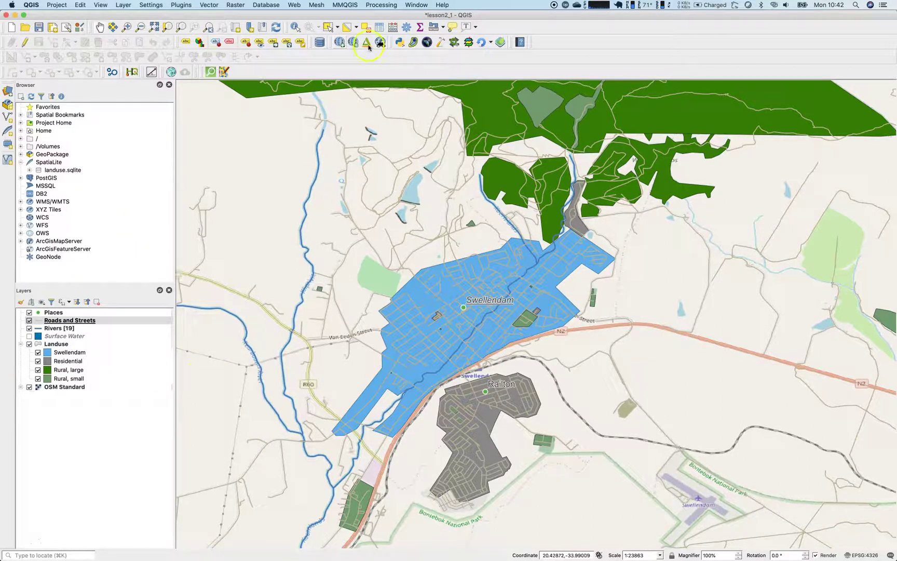
# - Collapse the Places layer's options in the web map export settings and close them
pyautogui.click(501, 42)
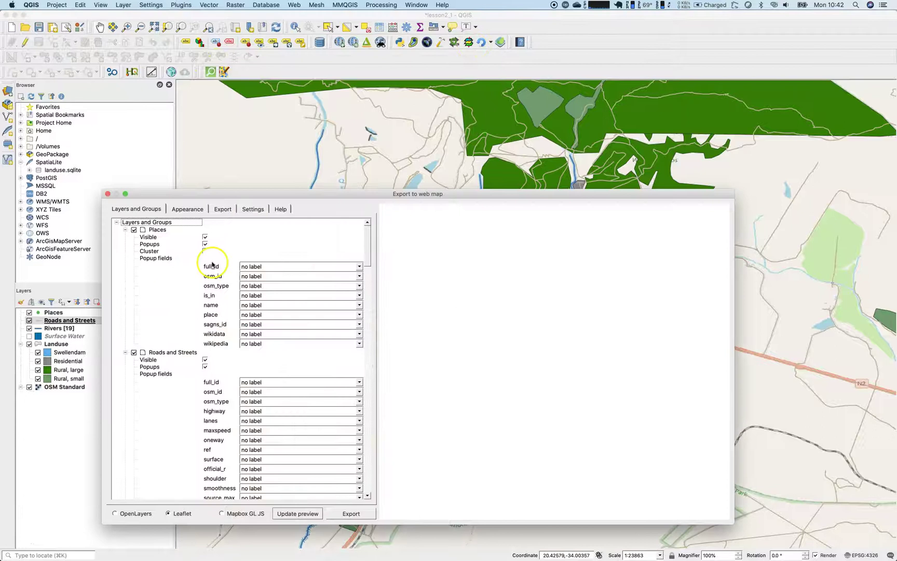
pyautogui.click(124, 232)
pyautogui.click(108, 194)
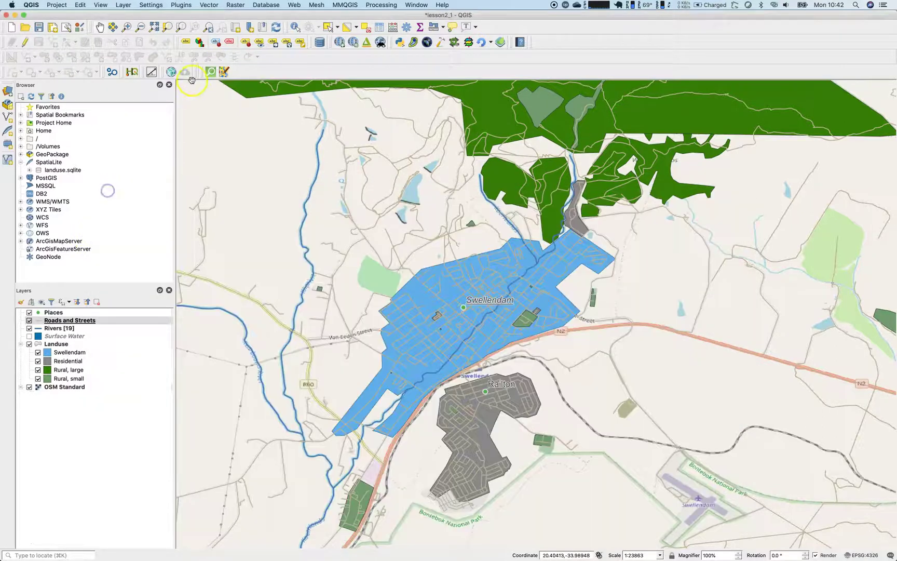
# - Set the QuickOSM query to key 'shop' within the Canvas Extent
pyautogui.click(210, 72)
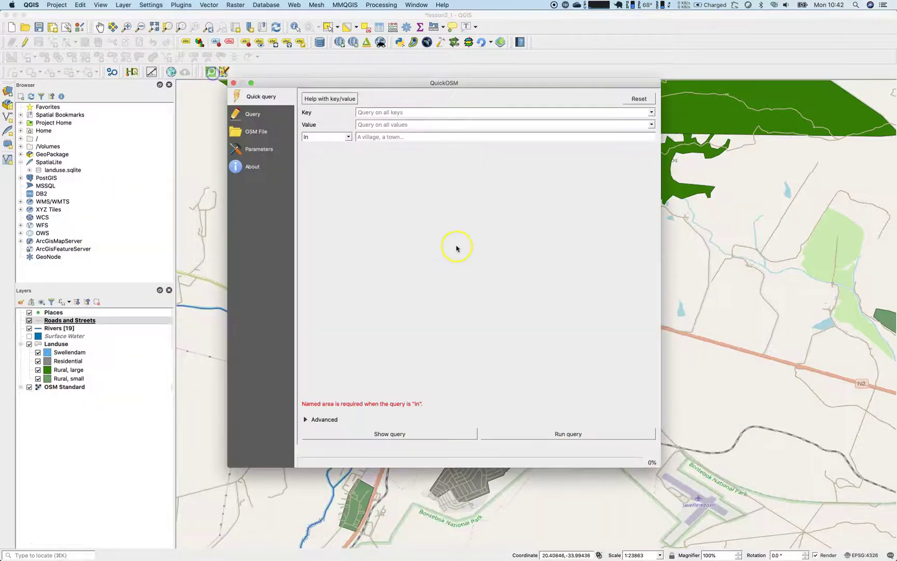
pyautogui.click(421, 113)
pyautogui.write('shop')
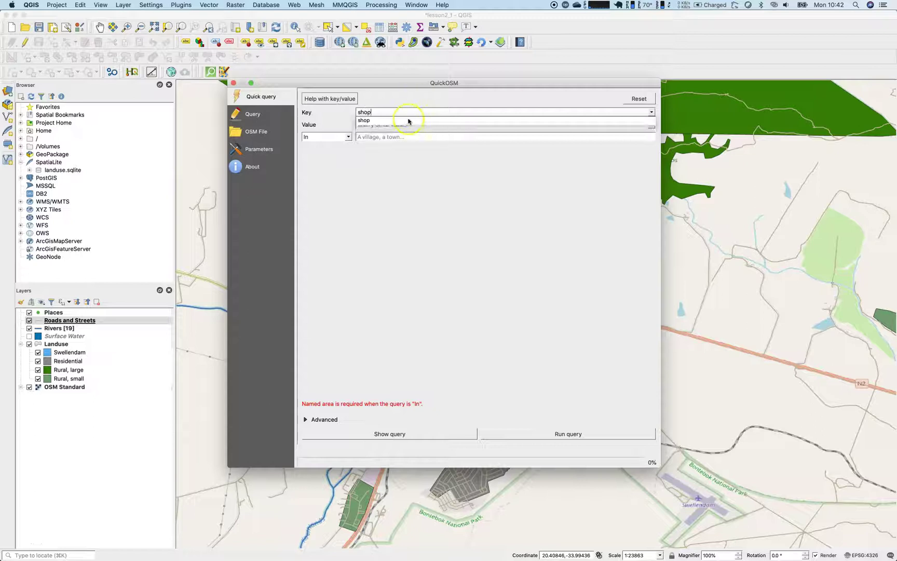
pyautogui.click(409, 121)
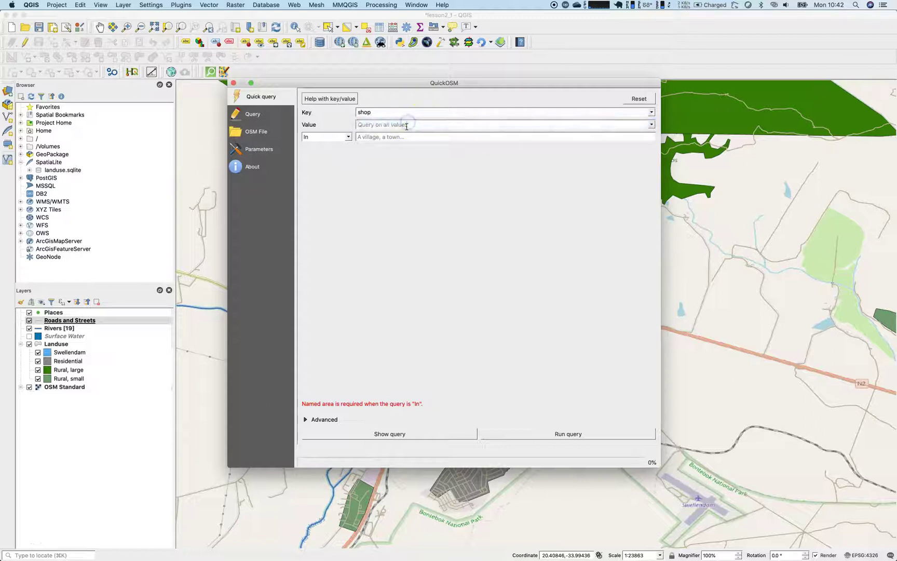
pyautogui.click(340, 139)
pyautogui.click(340, 158)
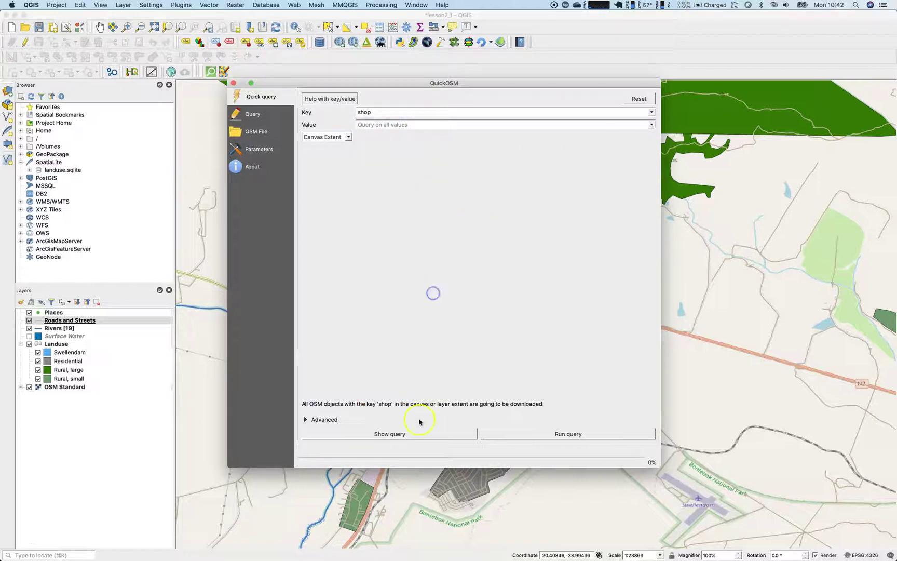
# - Exclude lines, multilinestrings and multipolygons under Advanced, then run the shop query
pyautogui.click(317, 420)
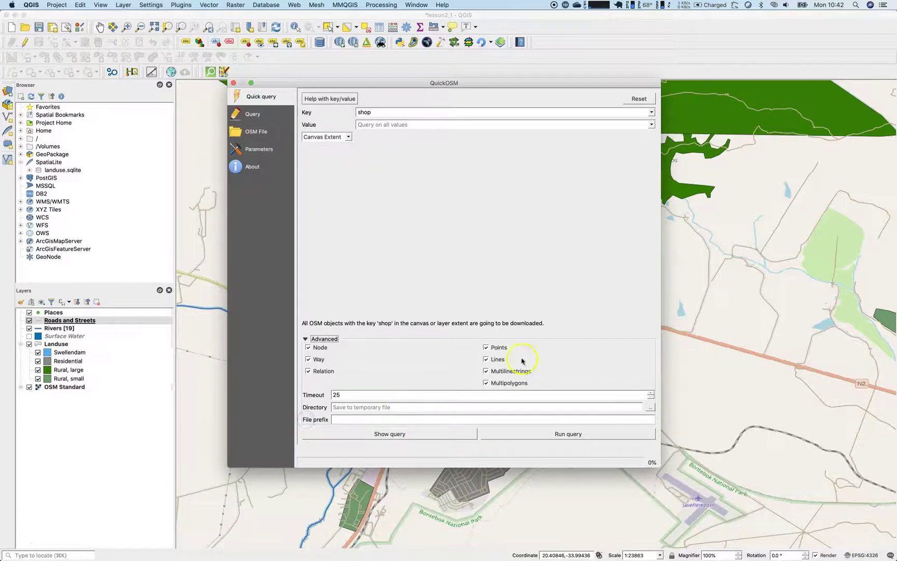
pyautogui.click(497, 360)
pyautogui.click(486, 371)
pyautogui.click(487, 382)
pyautogui.click(567, 438)
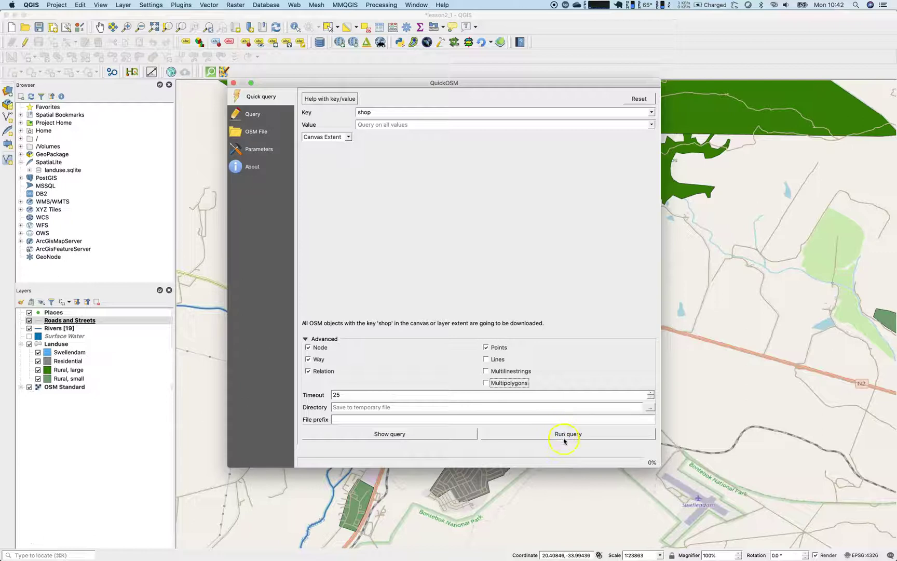
pyautogui.click(562, 438)
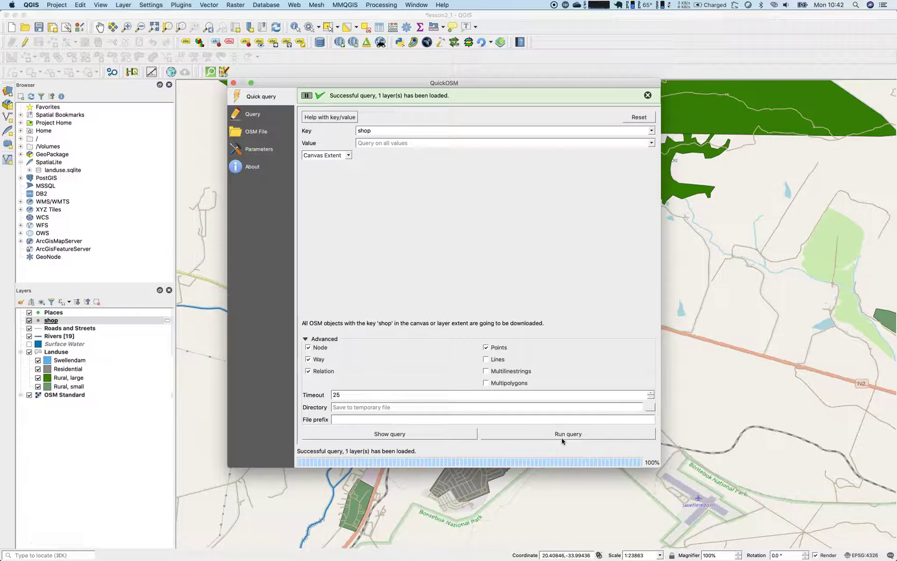
pyautogui.click(234, 84)
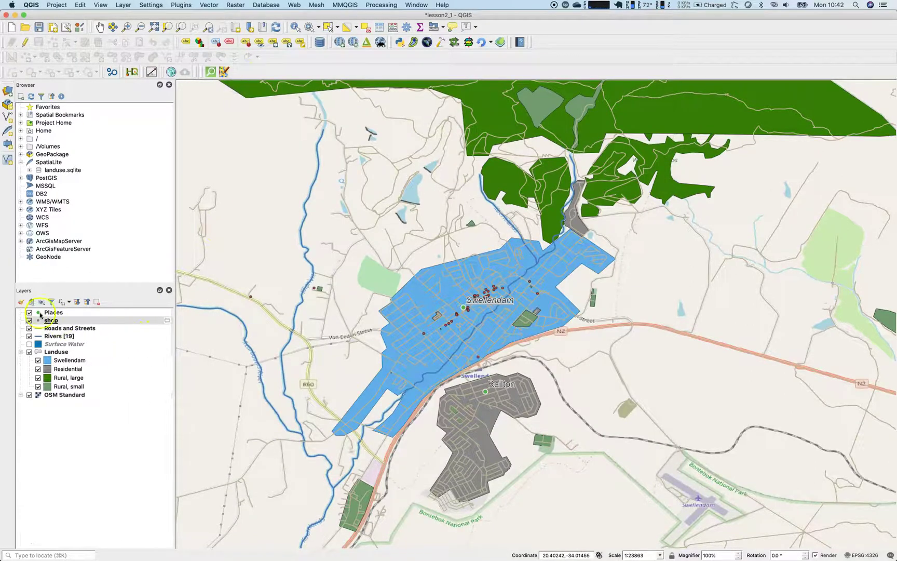
# - Give the shop layer the 'dot red' favourite marker at size 4 in Symbology
pyautogui.doubleClick(40, 317)
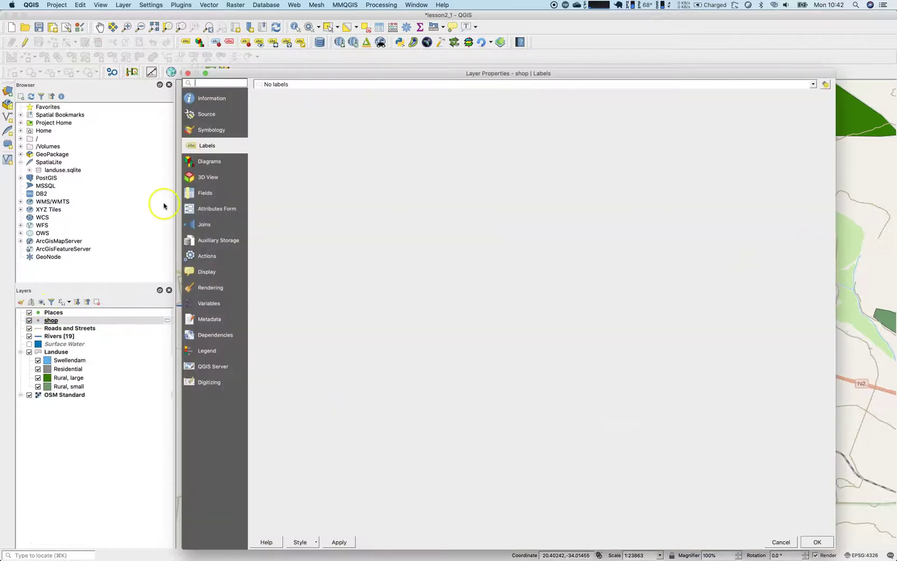
pyautogui.click(212, 130)
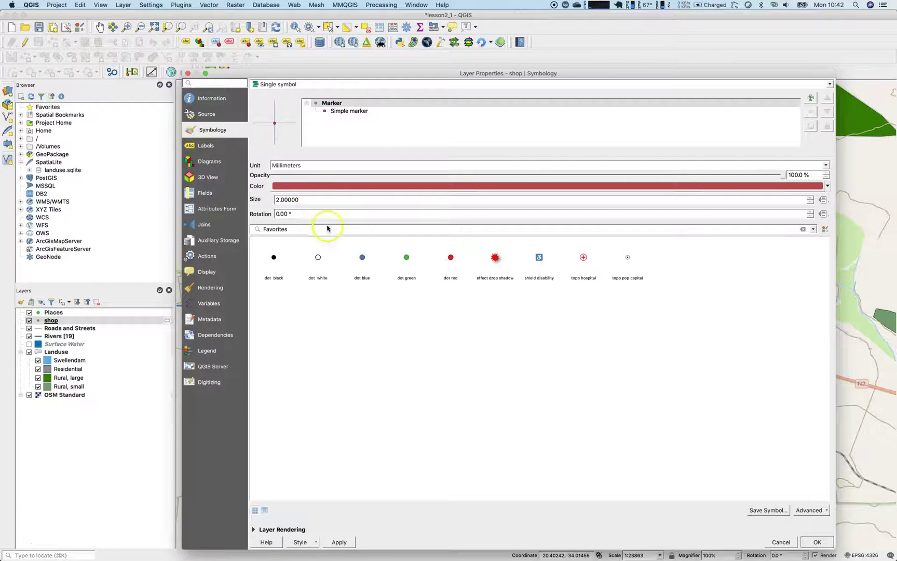
pyautogui.click(452, 258)
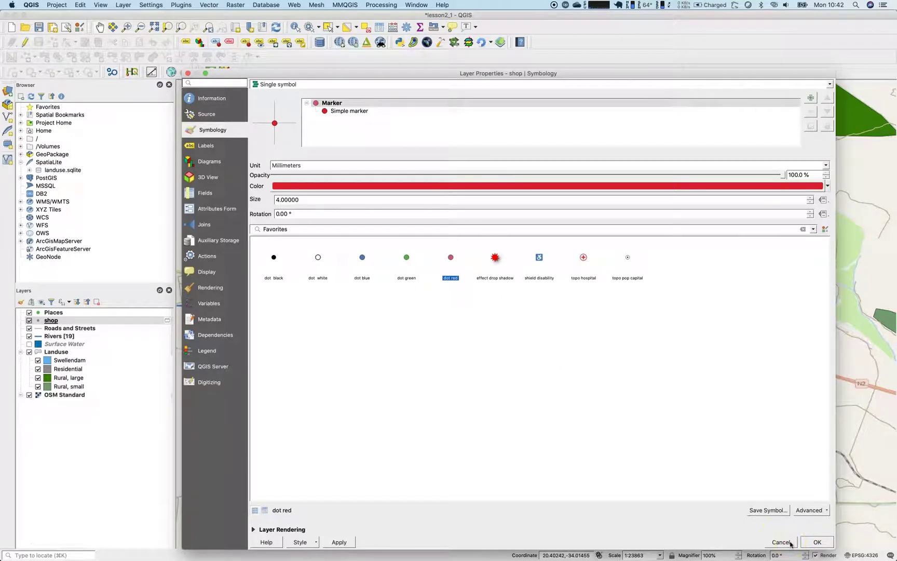
# - Apply the red dots, then label shops by name (Single labels) at 3 mm placement distance
pyautogui.click(830, 538)
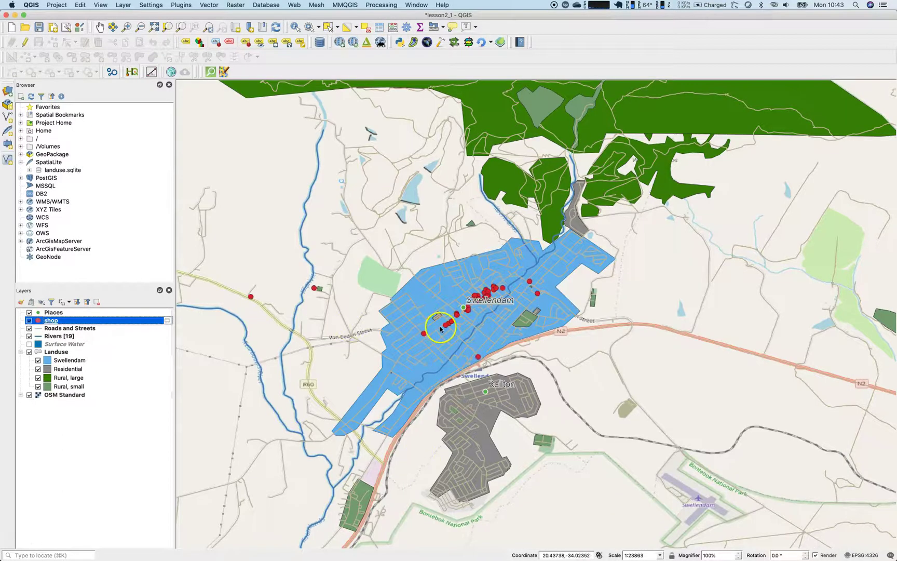
pyautogui.moveTo(447, 330); pyautogui.dragTo(421, 345)
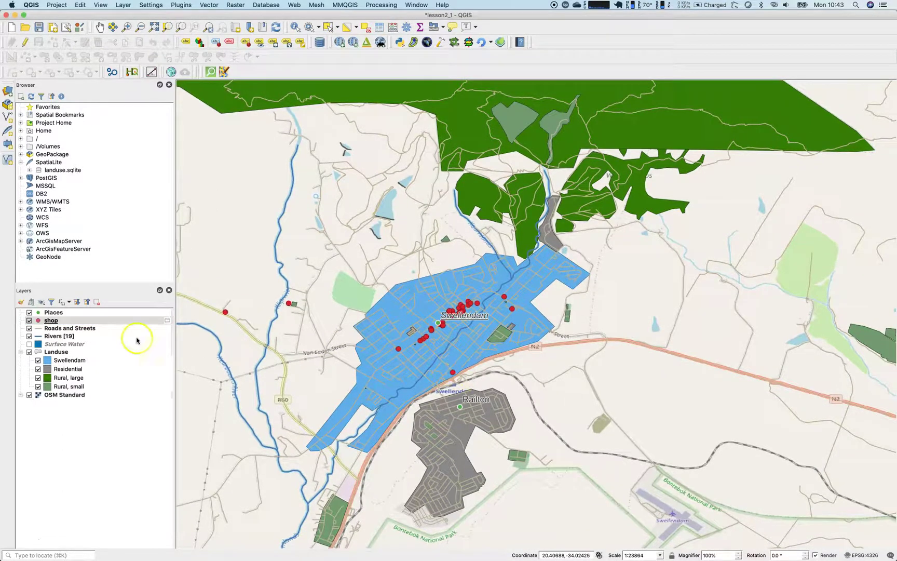
pyautogui.rightClick(55, 323)
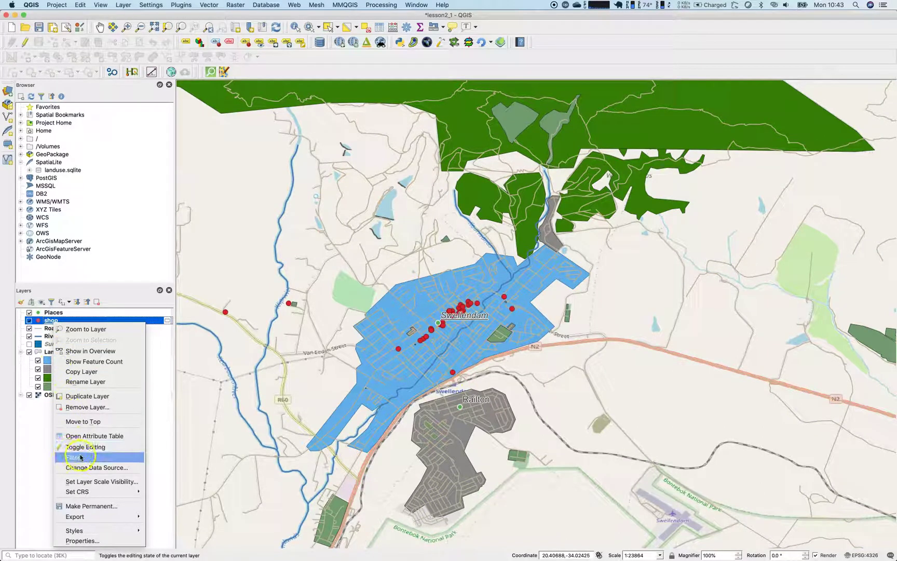
pyautogui.moveTo(115, 536)
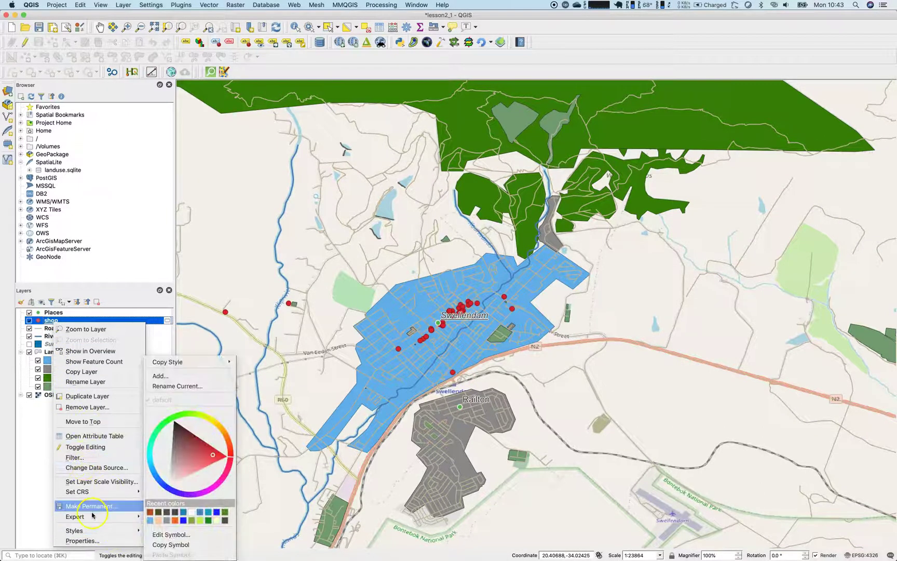
pyautogui.click(100, 540)
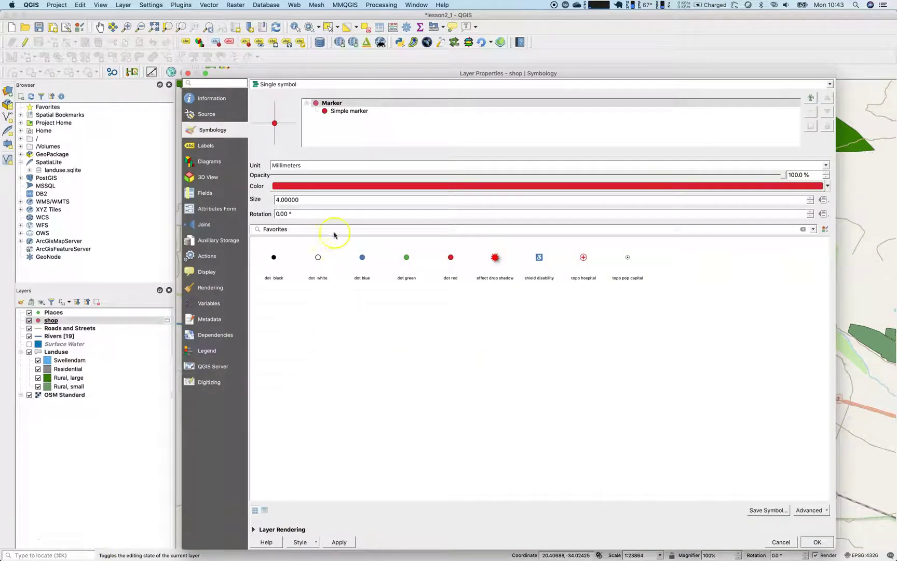
pyautogui.click(205, 145)
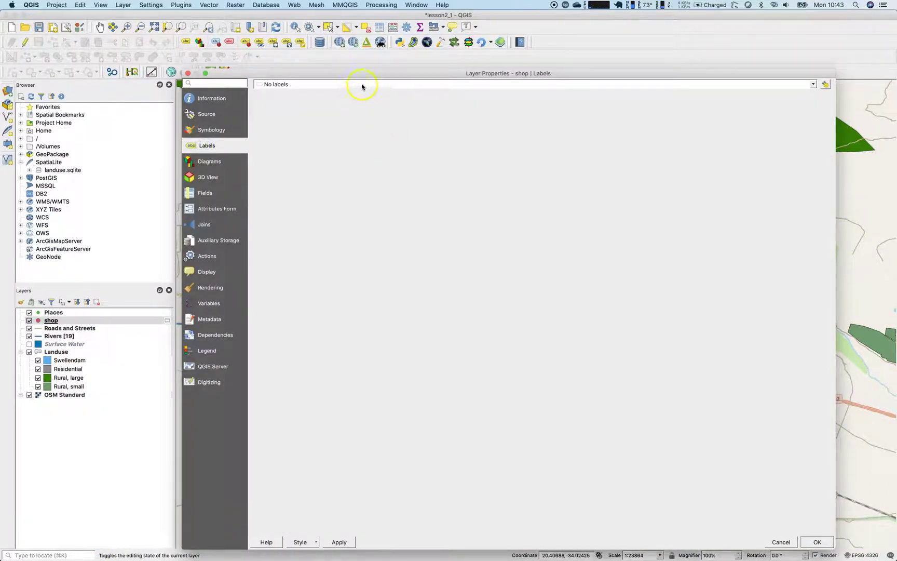
pyautogui.click(362, 85)
pyautogui.click(361, 100)
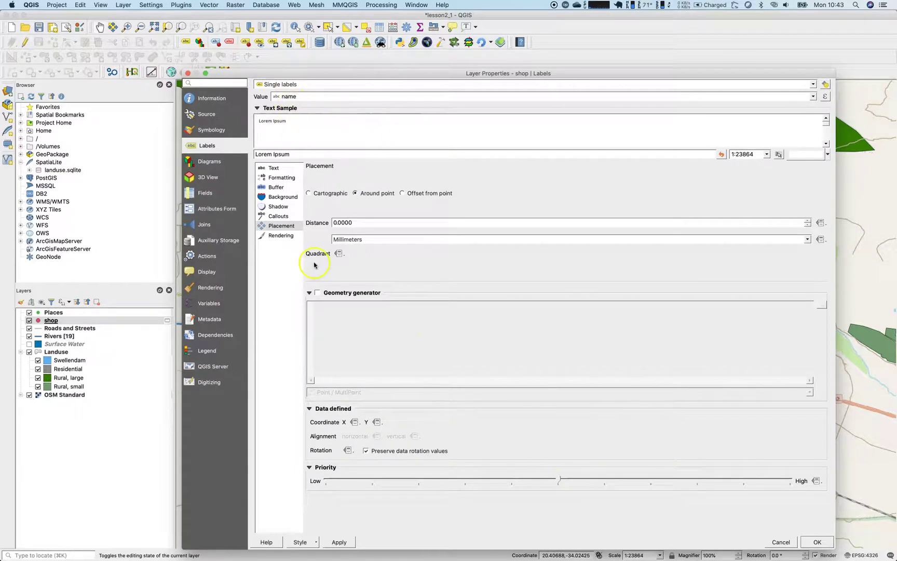
pyautogui.click(335, 222)
pyautogui.write('3')
pyautogui.click(819, 543)
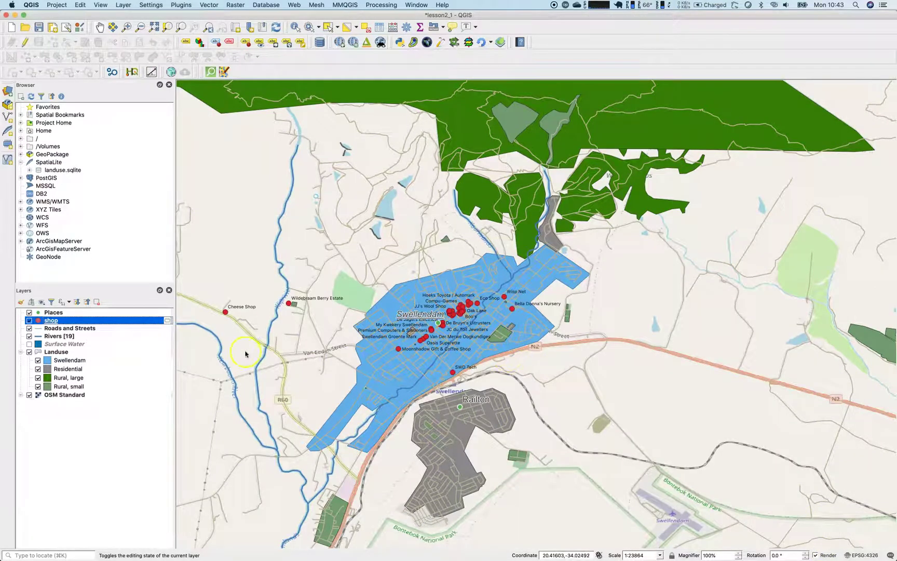
pyautogui.click(39, 323)
# - Hide Roads and Streets, Rivers, Landuse and Places, leaving shop points over OpenStreetMap
pyautogui.click(30, 329)
pyautogui.click(30, 329)
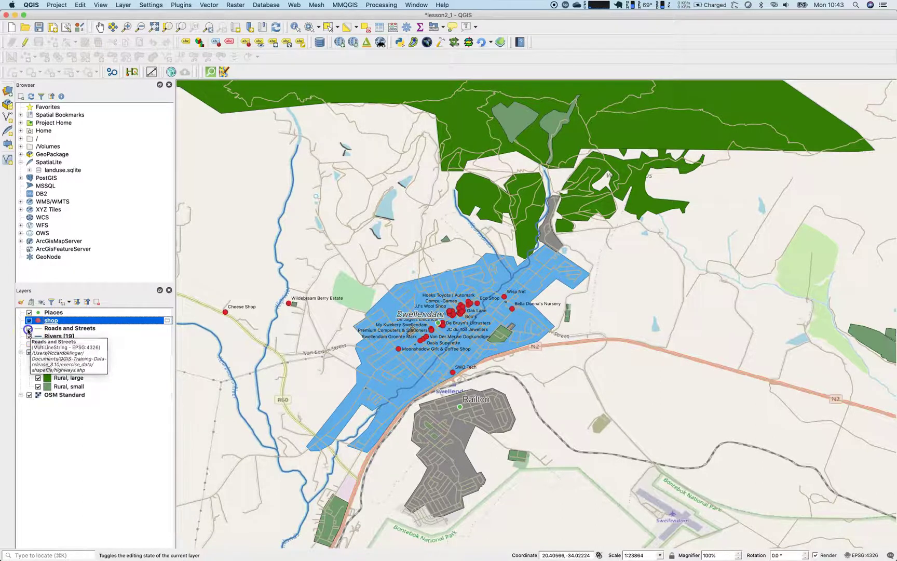
pyautogui.click(29, 336)
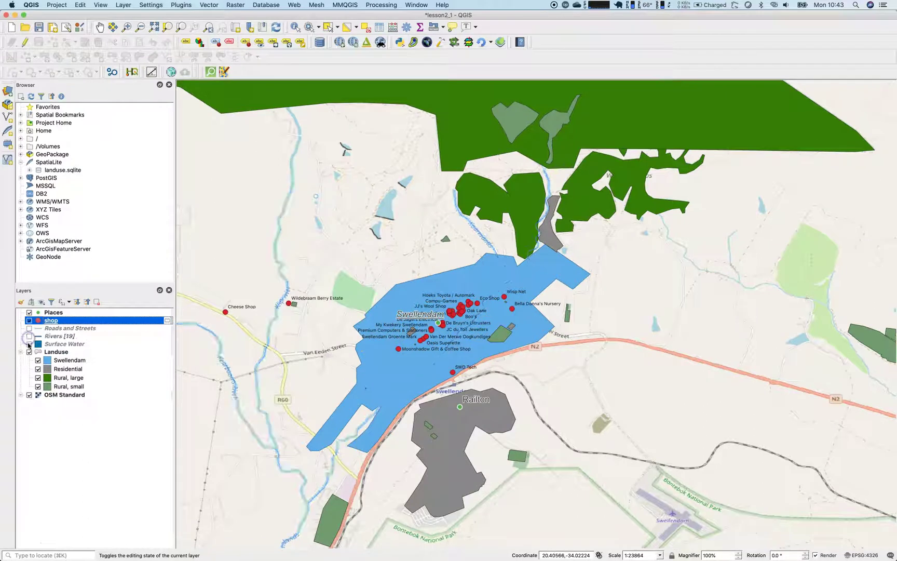
pyautogui.click(29, 352)
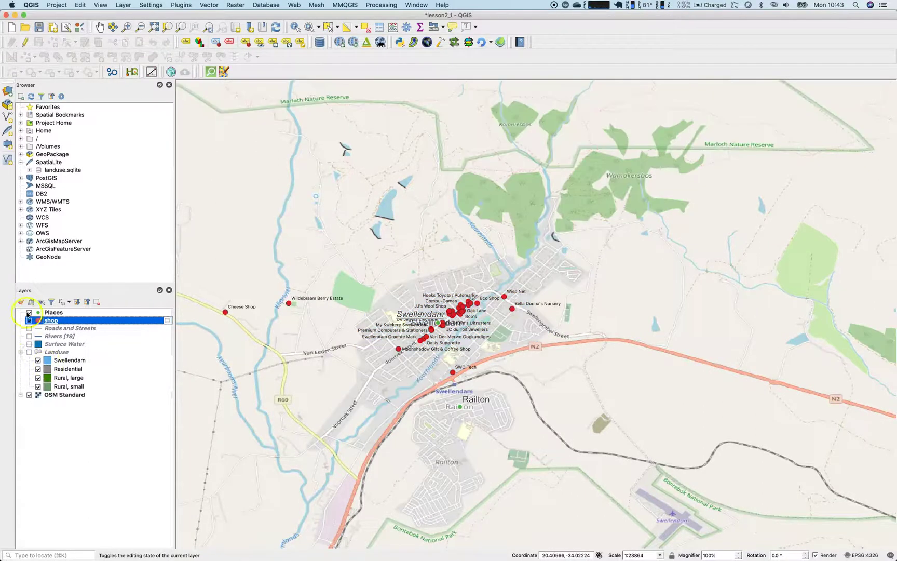
pyautogui.click(29, 312)
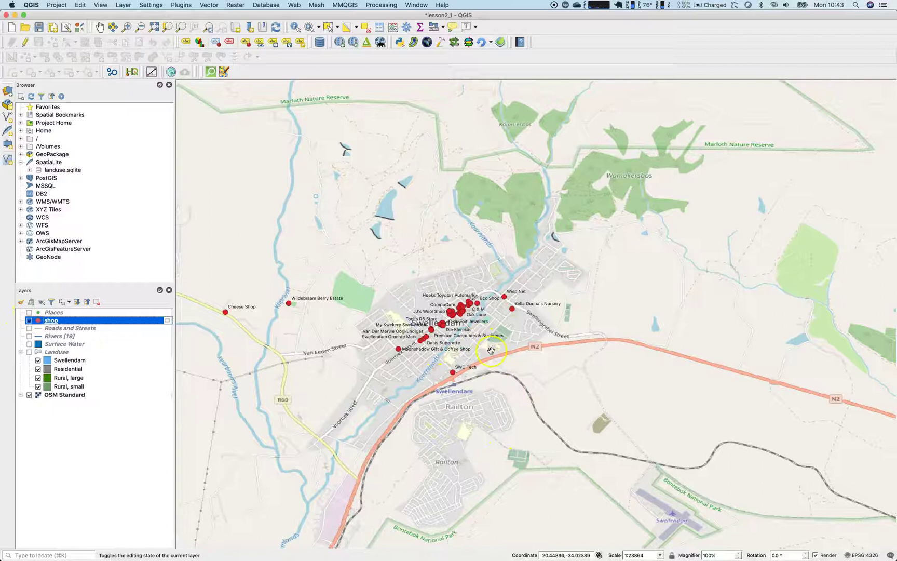
pyautogui.scroll(1, 482, 365)
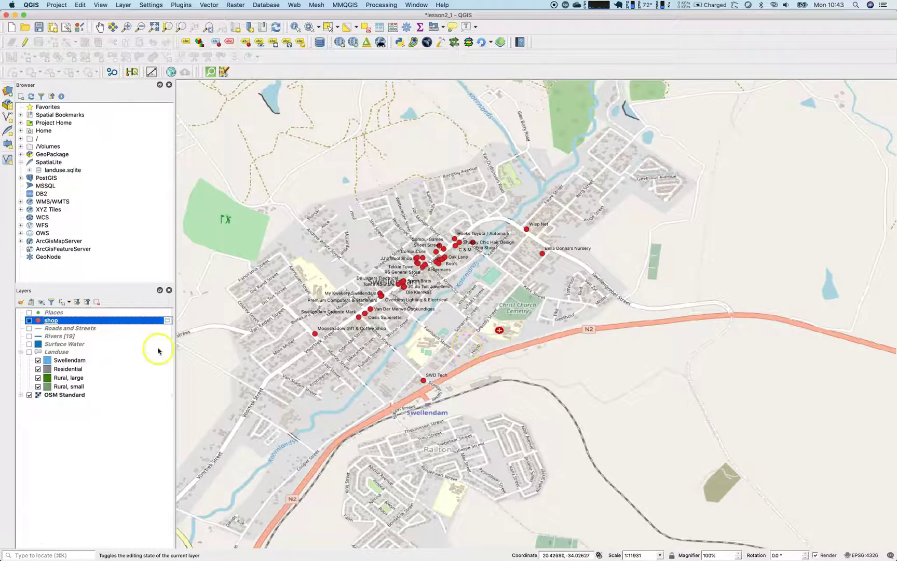
pyautogui.scroll(-1, 434, 415)
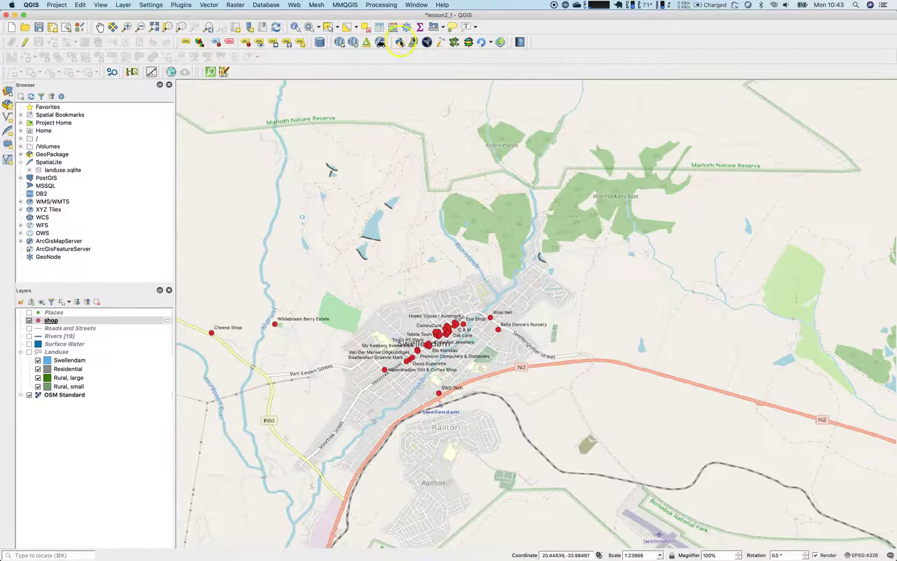
pyautogui.click(339, 42)
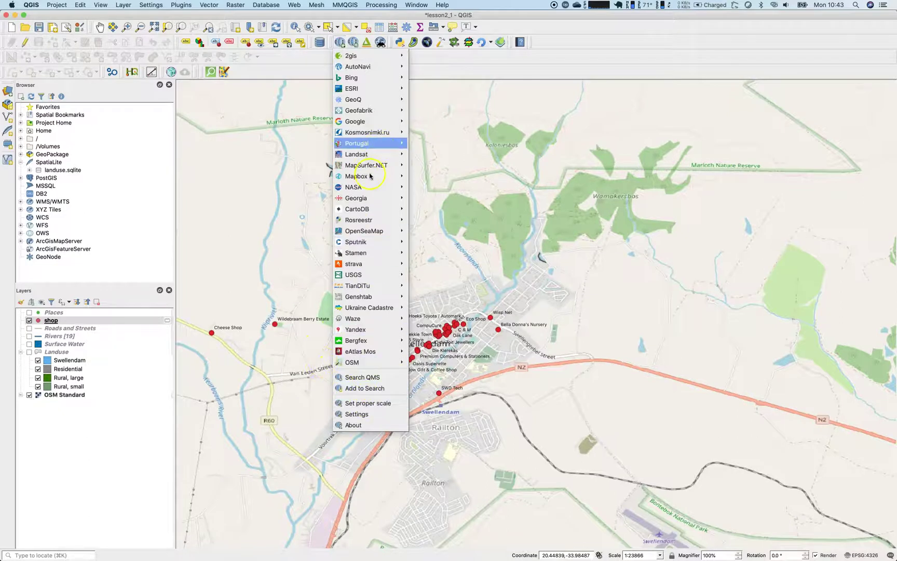
pyautogui.click(366, 415)
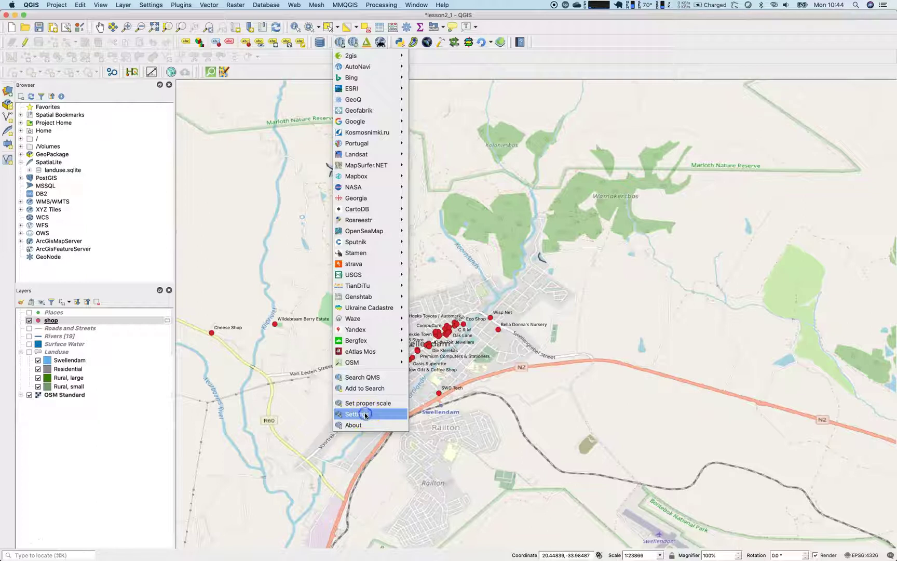
pyautogui.click(365, 414)
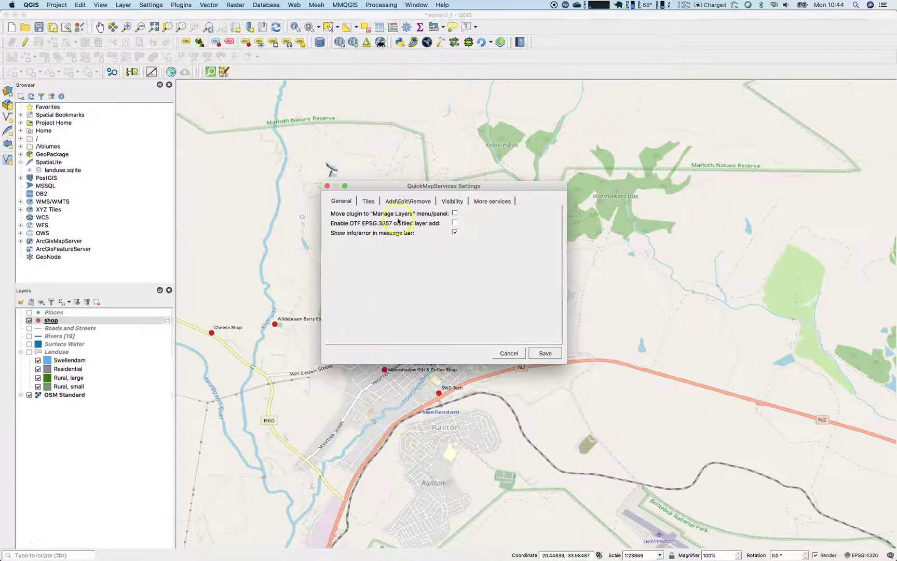
pyautogui.click(493, 201)
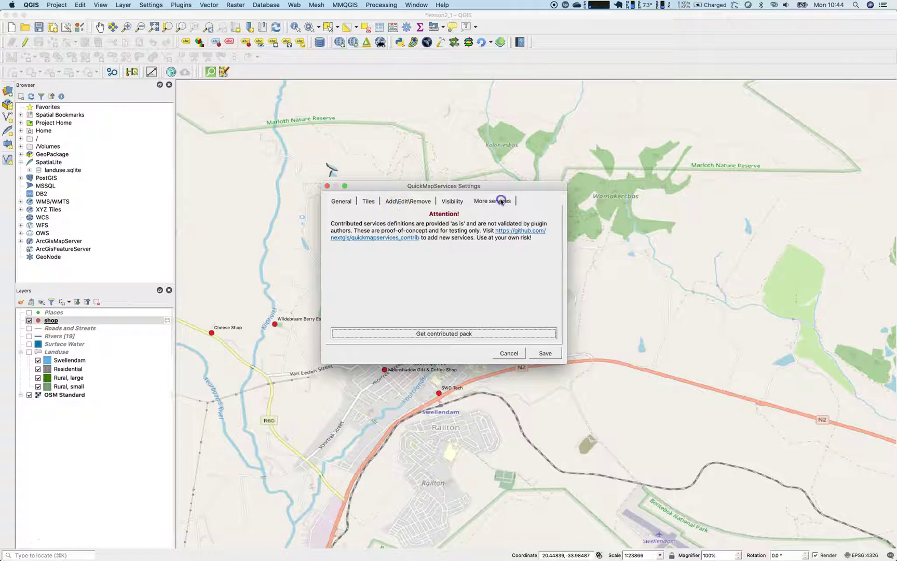
pyautogui.click(509, 353)
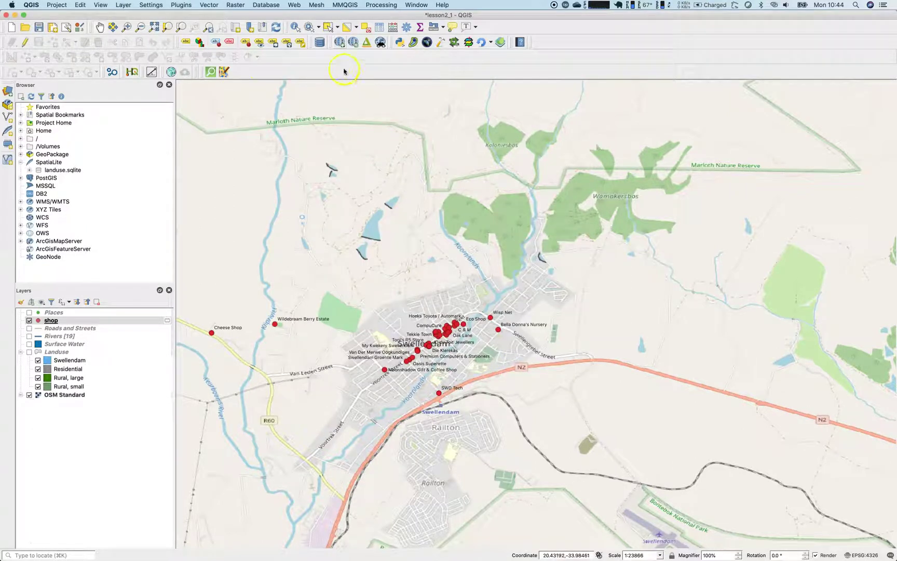
# - Add CartoDB Positron [no labels], hide OSM Standard, and centre the view on the town's shops
pyautogui.click(340, 42)
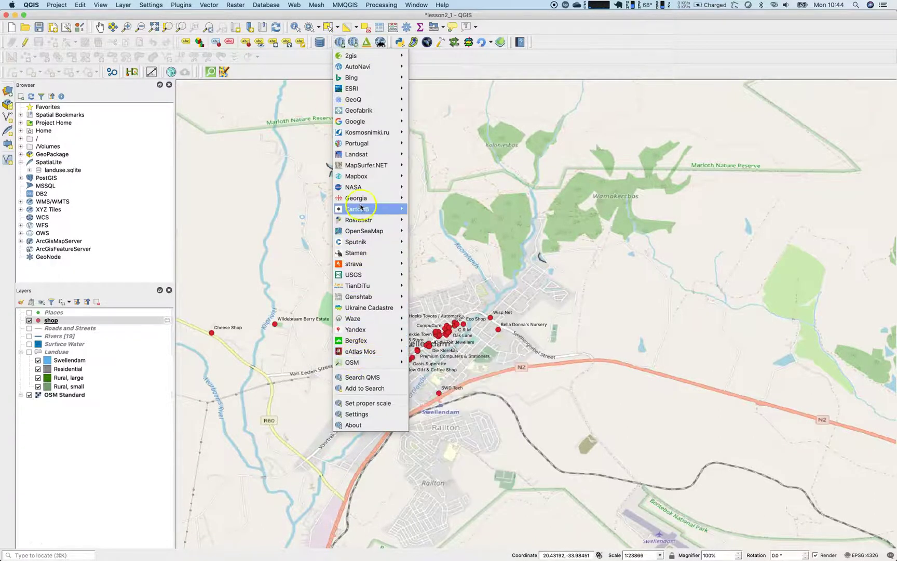
pyautogui.moveTo(361, 209)
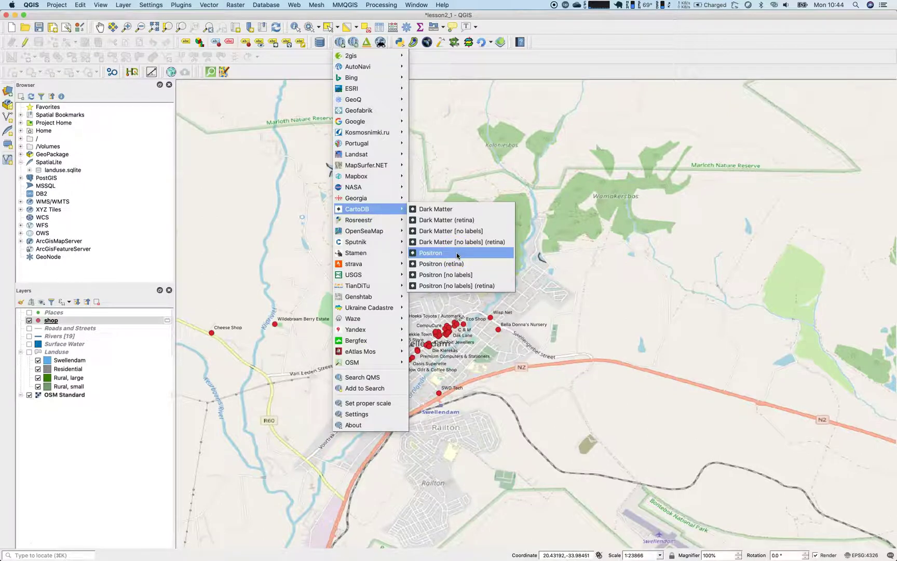
pyautogui.click(462, 279)
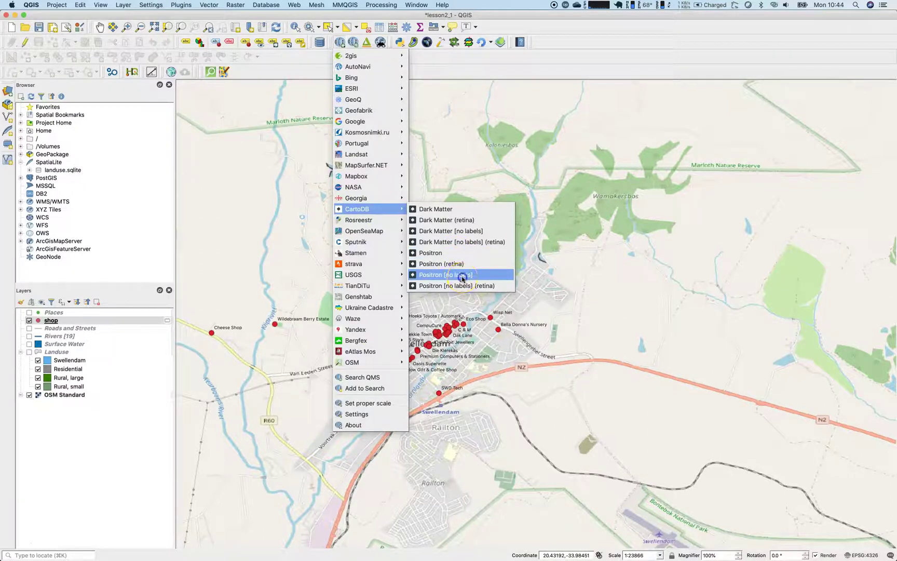
pyautogui.click(30, 396)
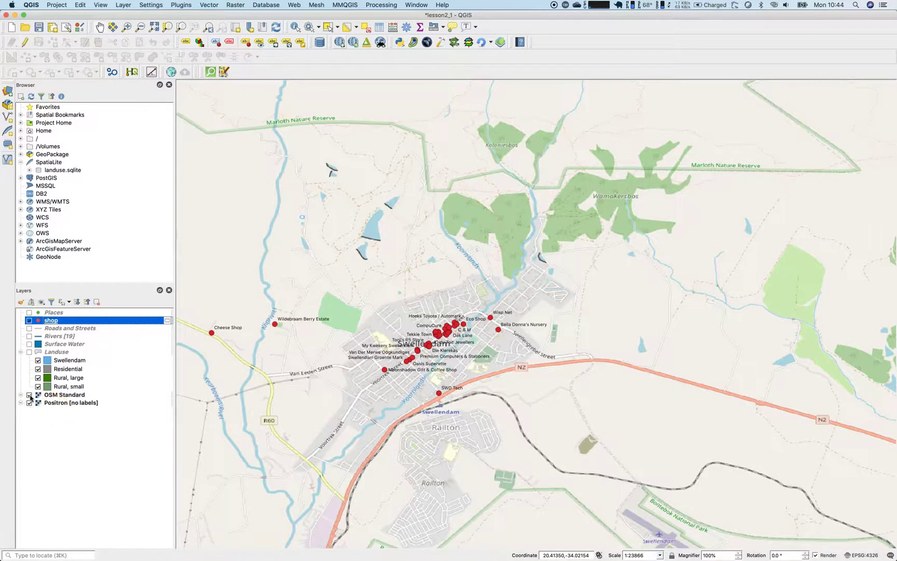
pyautogui.click(29, 396)
pyautogui.scroll(1, 410, 389)
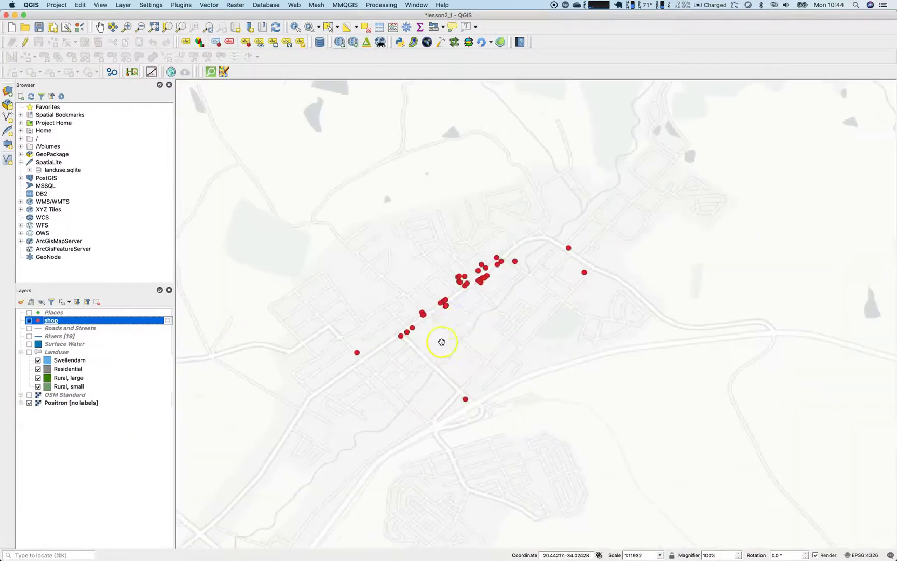
pyautogui.scroll(1, 449, 322)
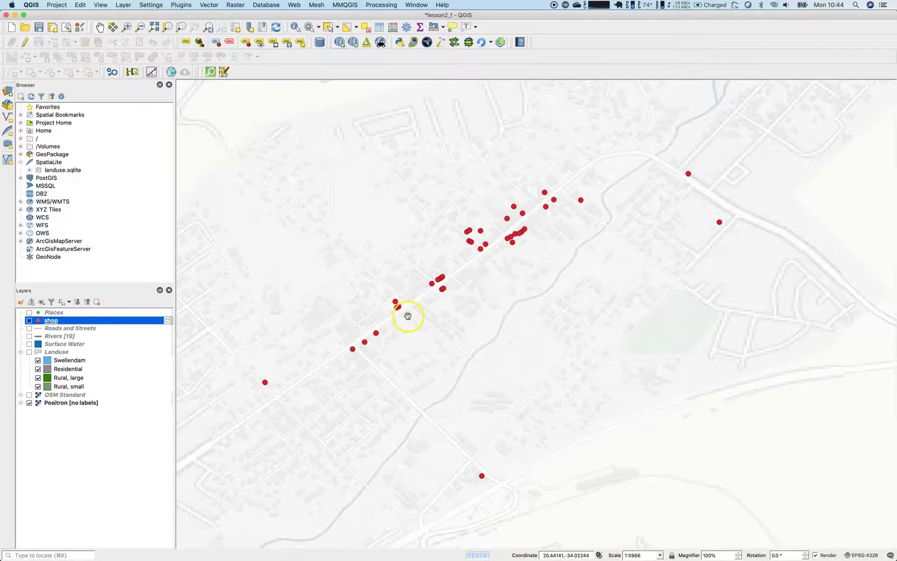
pyautogui.moveTo(442, 396); pyautogui.dragTo(459, 394)
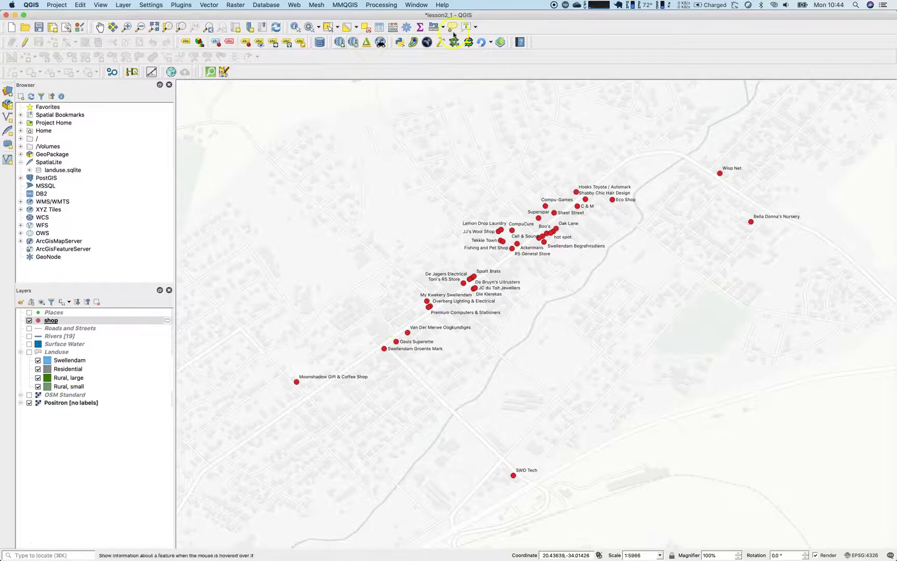
# - Add the labelled CartoDB Positron basemap and hide the Positron [no labels] layer
pyautogui.click(343, 44)
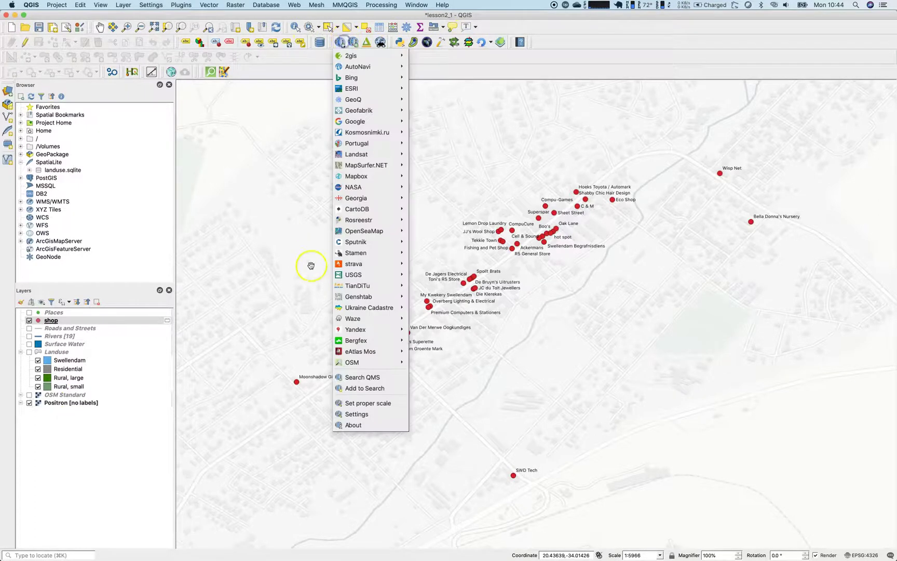
pyautogui.moveTo(372, 212)
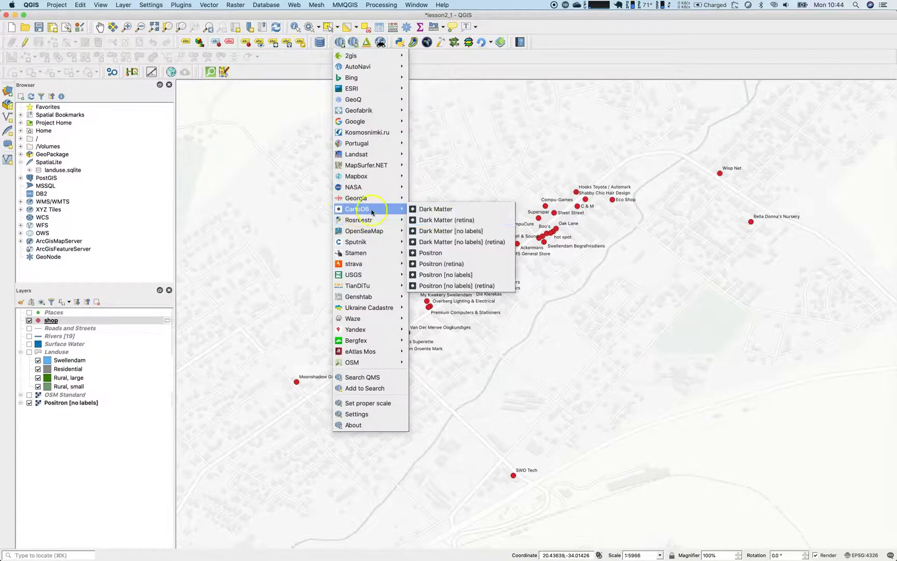
pyautogui.click(456, 252)
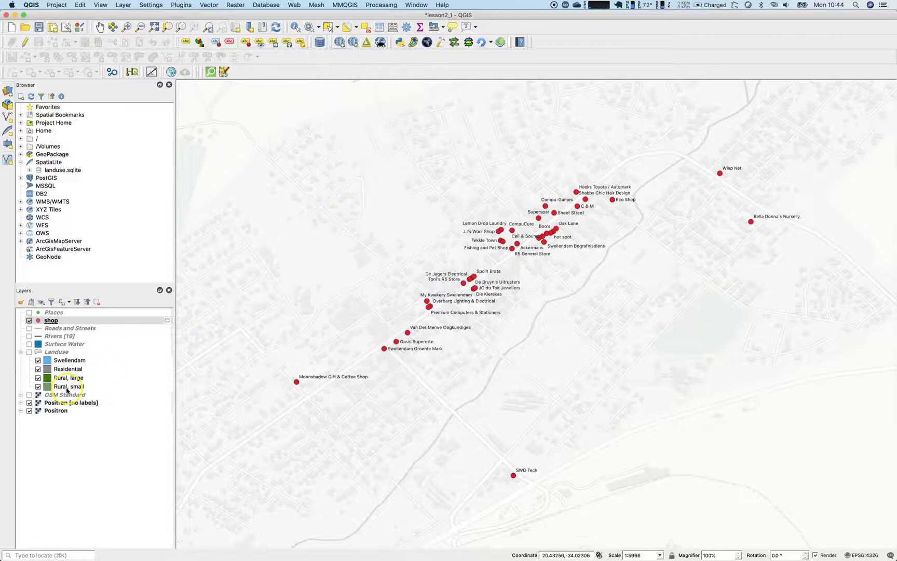
pyautogui.click(29, 402)
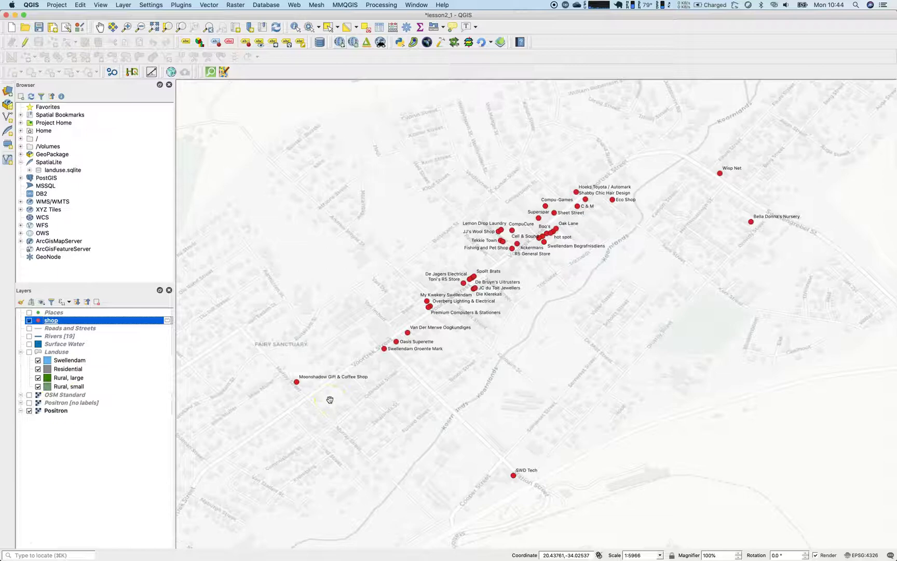
pyautogui.click(311, 378)
# - Generate a Leaflet preview of the shop layer over Positron and zoom around the town
pyautogui.click(500, 44)
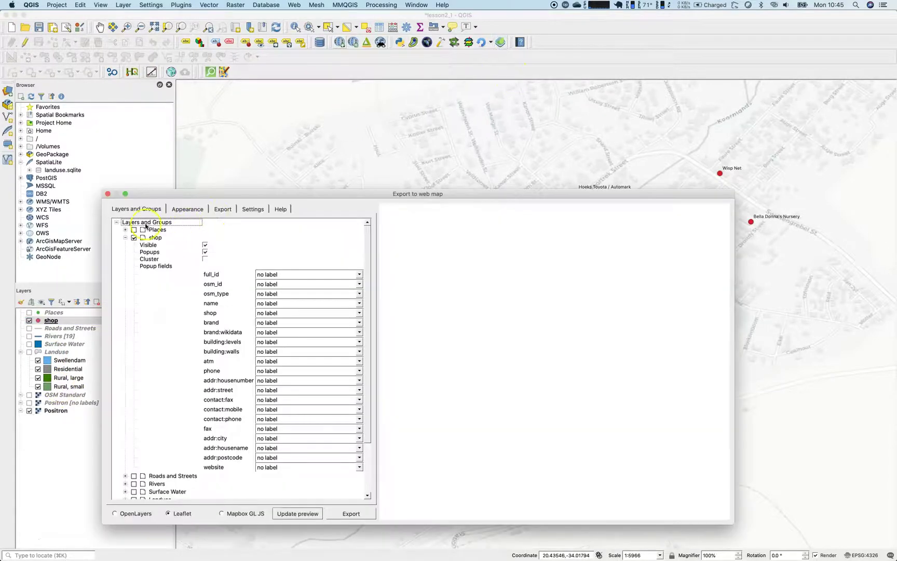
pyautogui.click(125, 237)
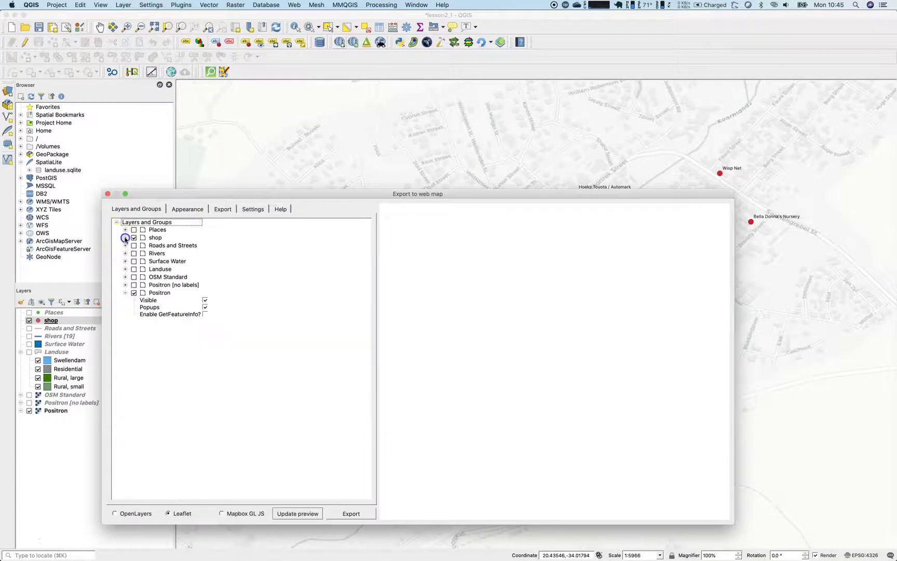
pyautogui.click(159, 239)
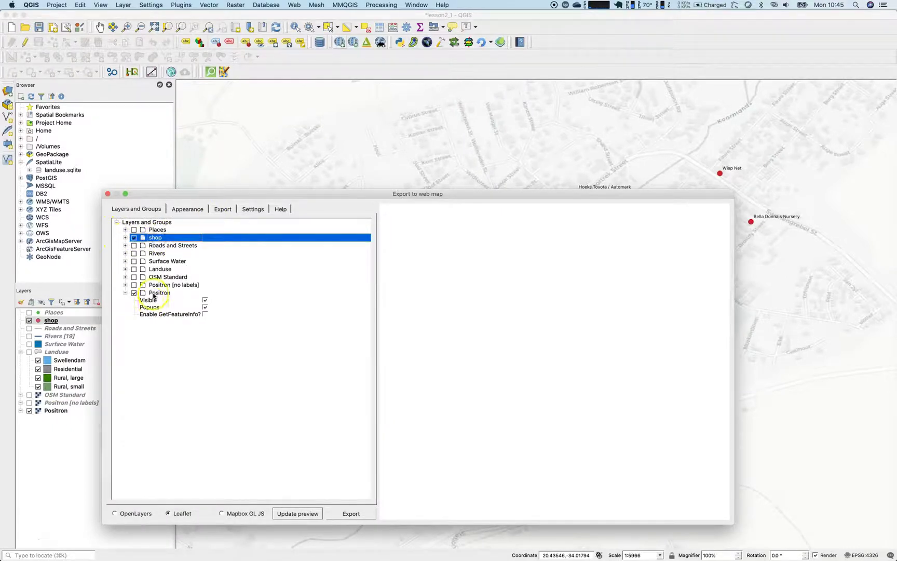
pyautogui.click(155, 294)
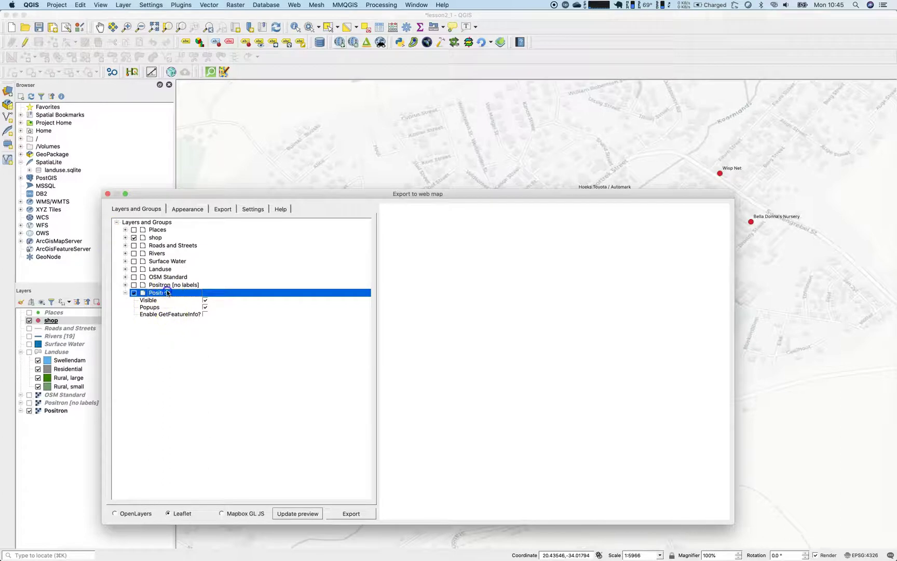
pyautogui.click(308, 513)
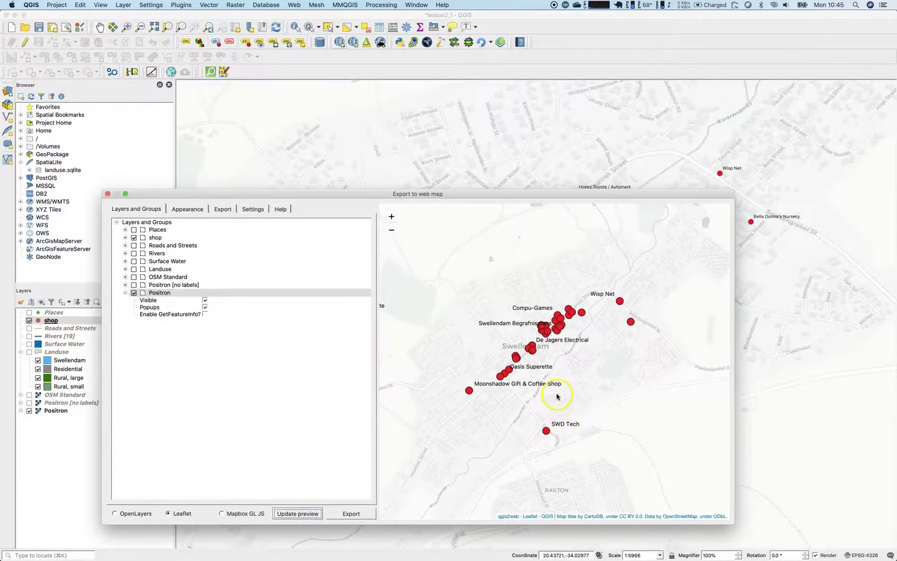
pyautogui.doubleClick(578, 372)
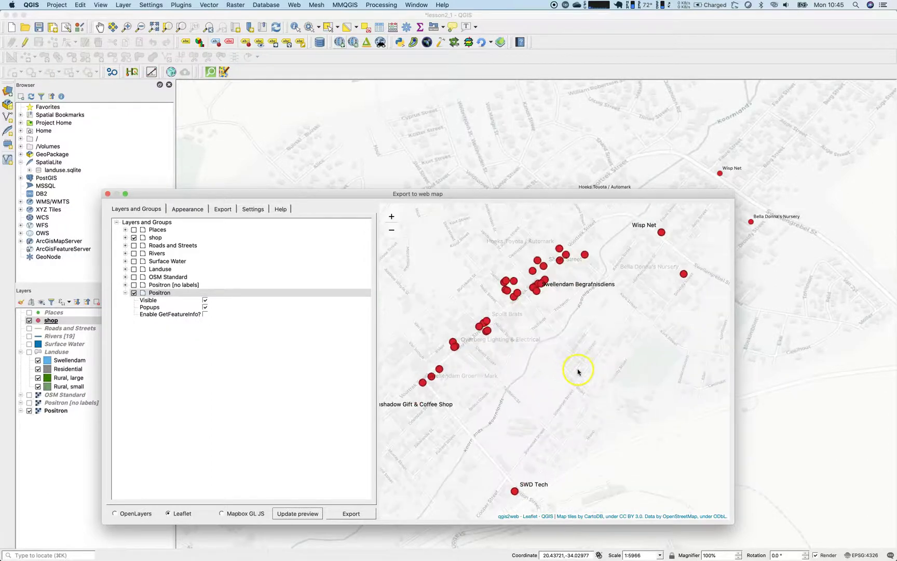
pyautogui.moveTo(575, 354); pyautogui.dragTo(590, 383)
pyautogui.scroll(2, 531, 334)
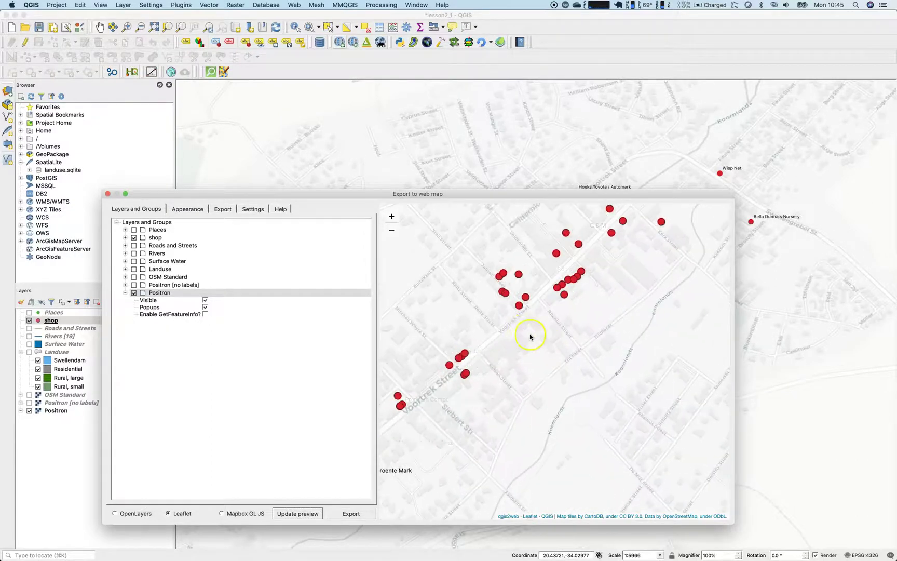
pyautogui.scroll(2, 499, 322)
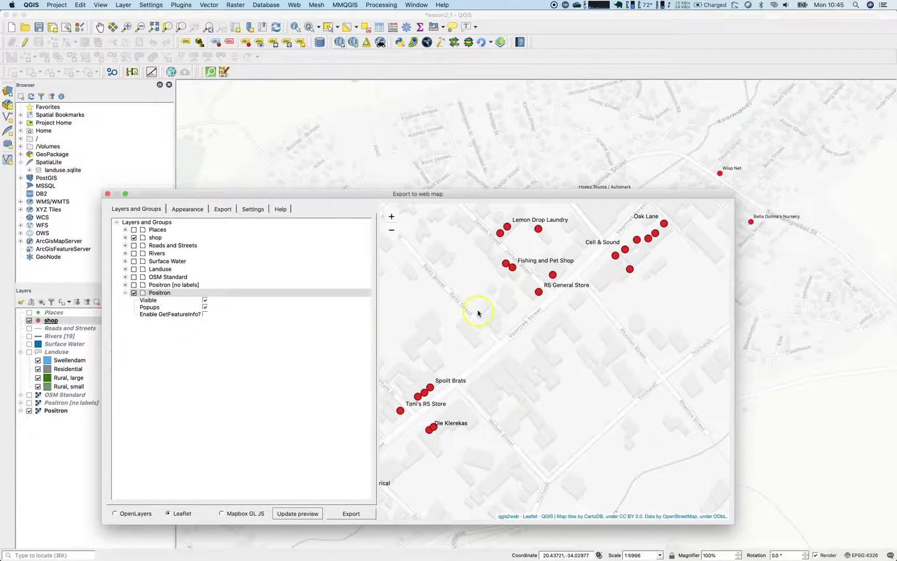
pyautogui.scroll(-2, 478, 312)
pyautogui.scroll(-2, 486, 345)
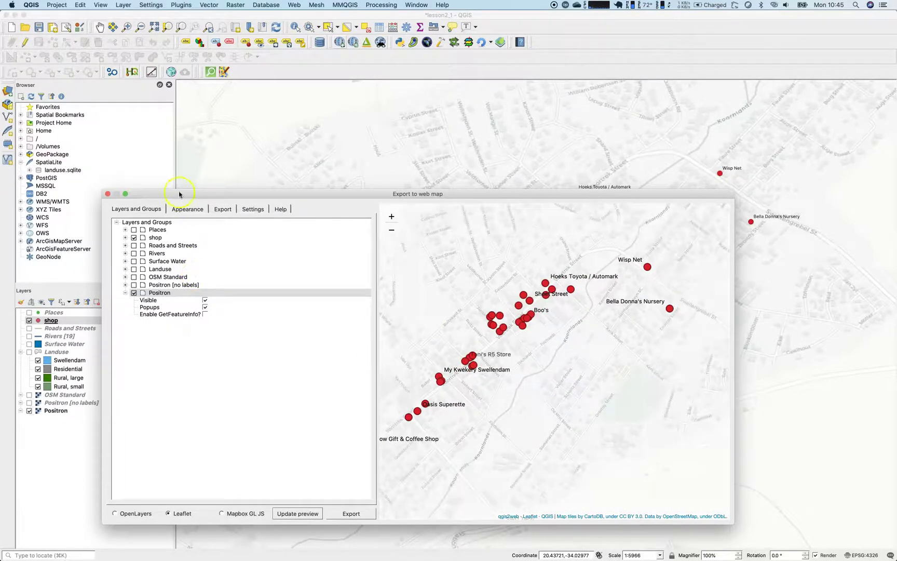
# - Expand the shop layer's export options and check the full_id field's label choice, leaving it unchanged
pyautogui.click(153, 237)
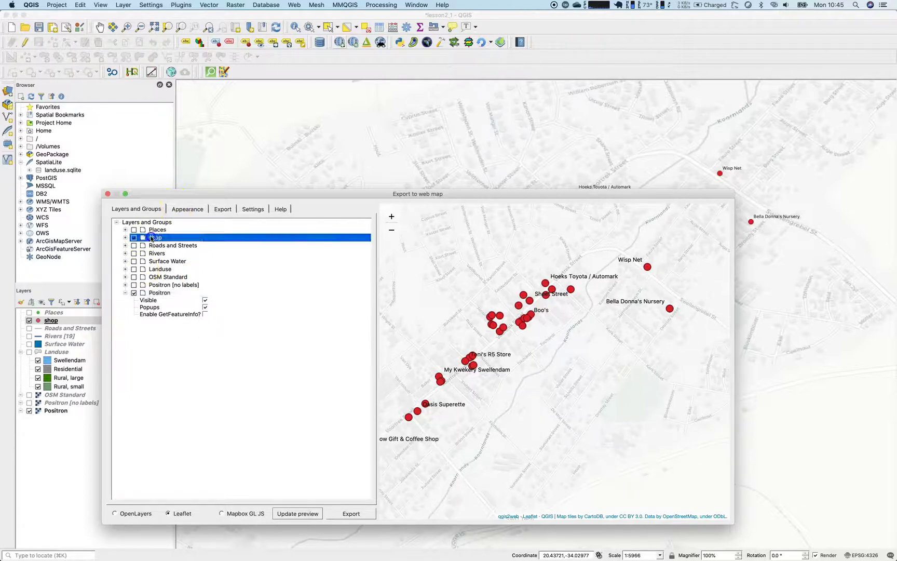
pyautogui.click(125, 237)
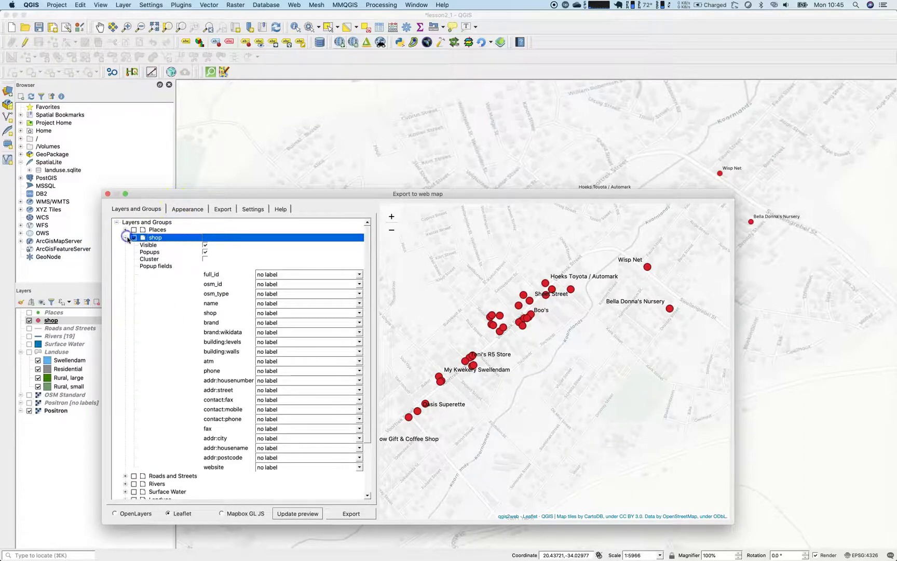
pyautogui.click(276, 277)
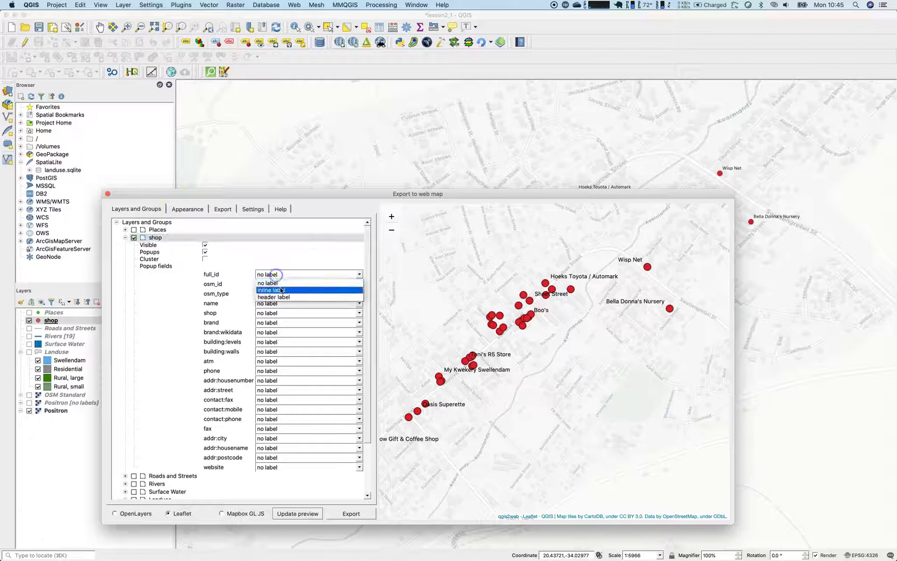
pyautogui.click(151, 406)
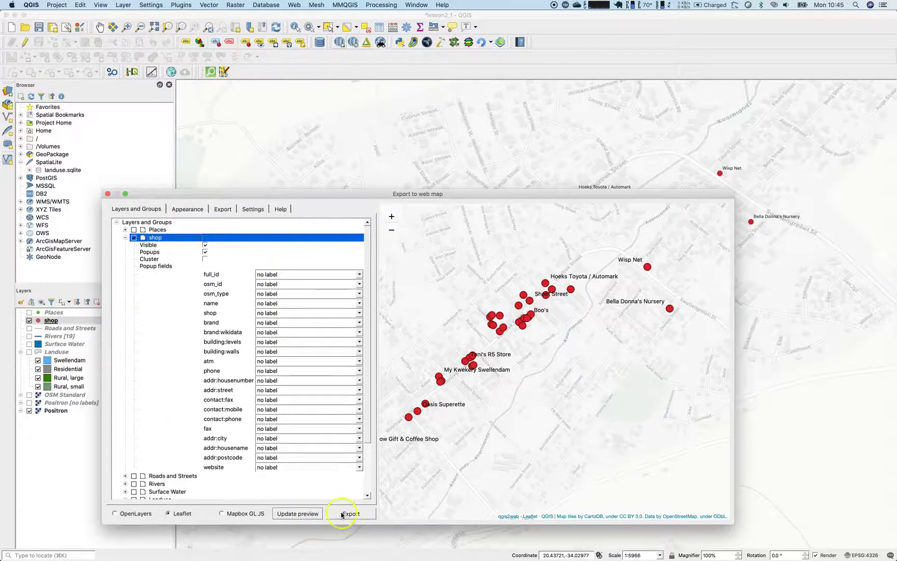
pyautogui.click(205, 259)
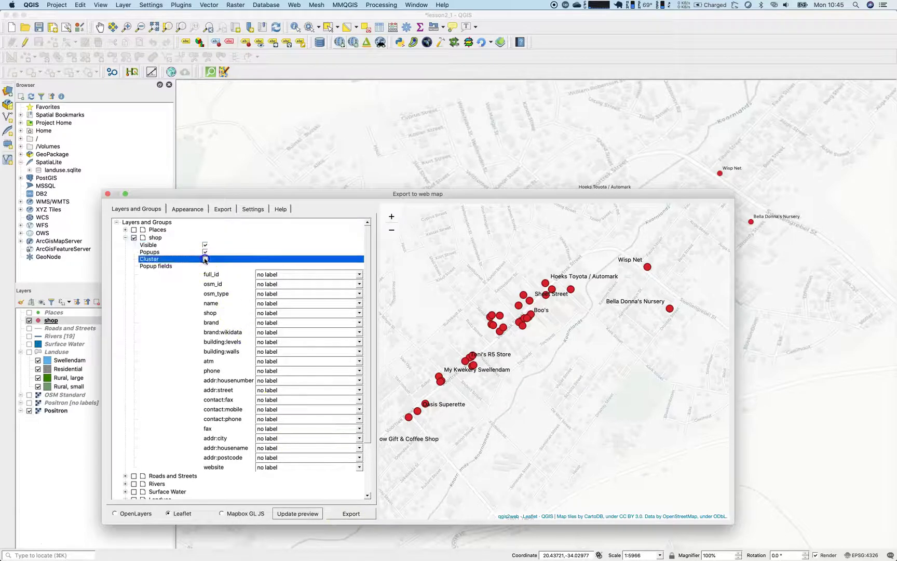
pyautogui.click(205, 259)
pyautogui.click(296, 511)
pyautogui.click(524, 373)
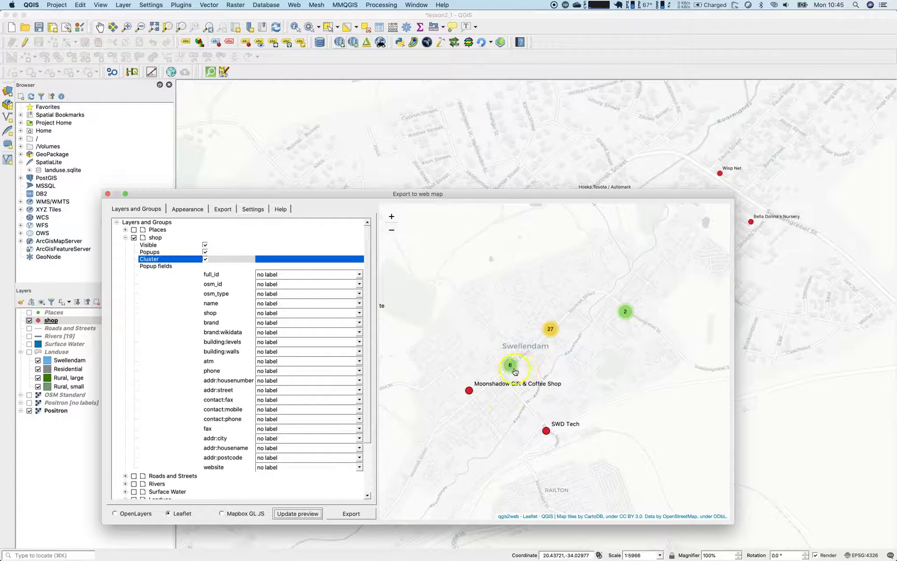
pyautogui.click(512, 367)
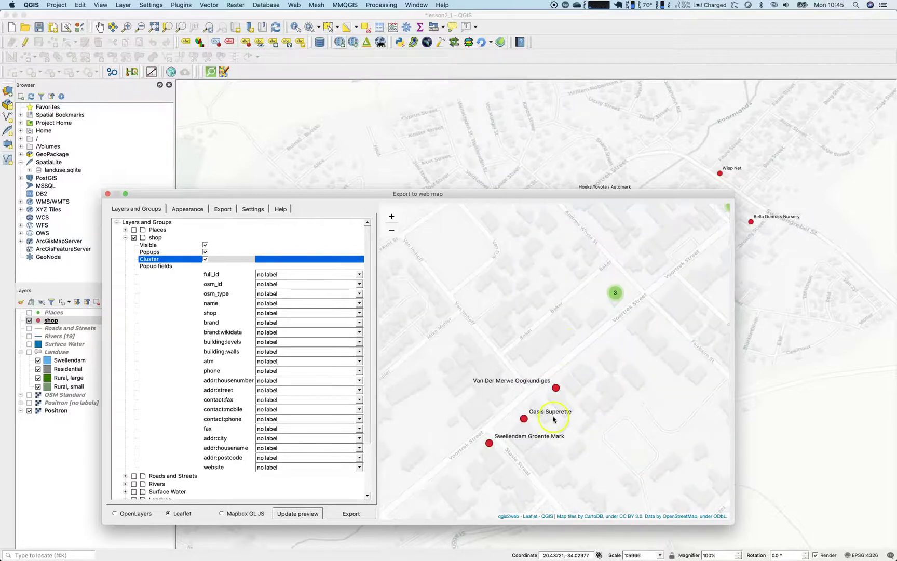
pyautogui.doubleClick(601, 356)
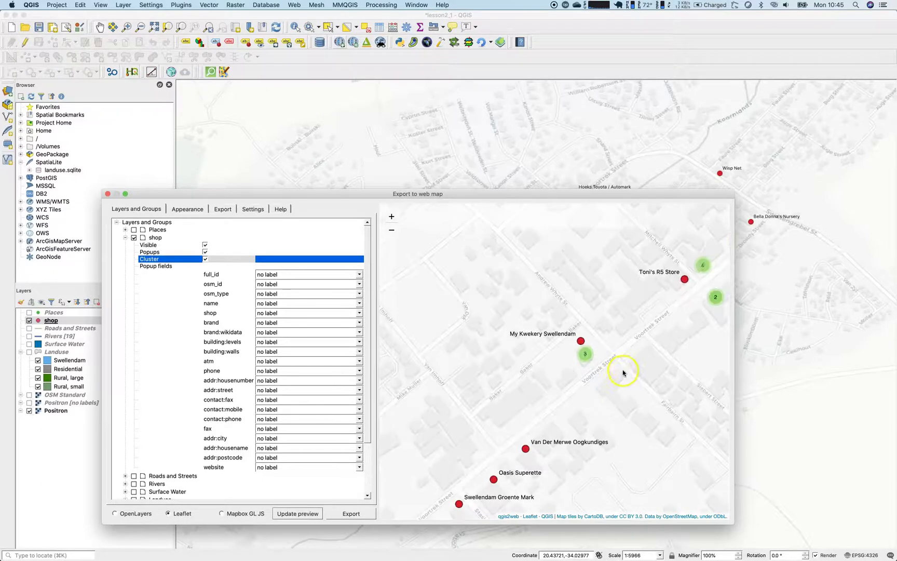
pyautogui.scroll(2, 623, 369)
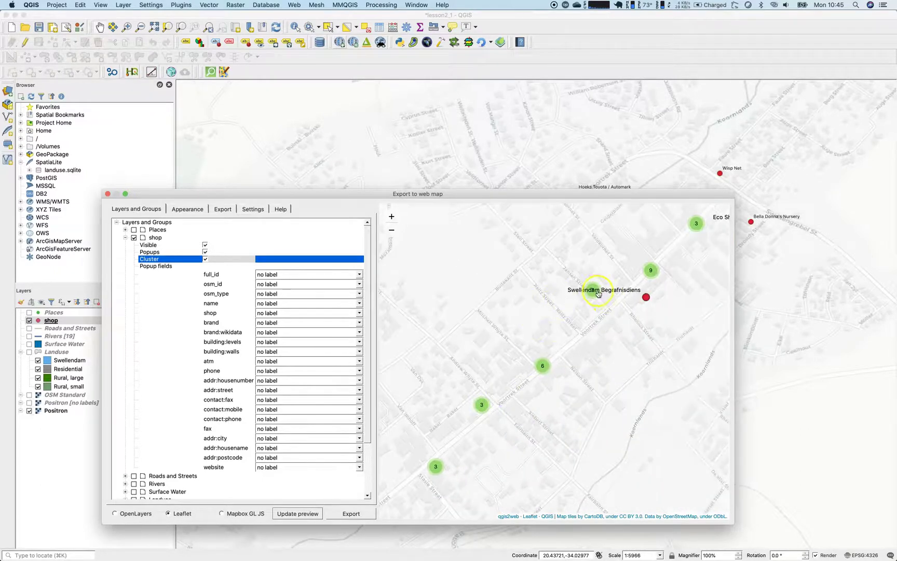
pyautogui.click(594, 291)
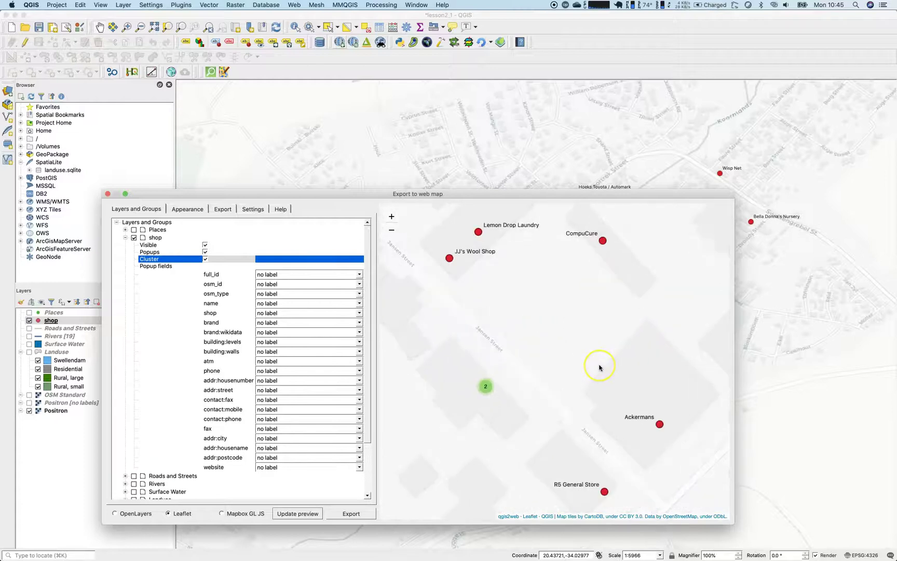
pyautogui.scroll(3, 599, 367)
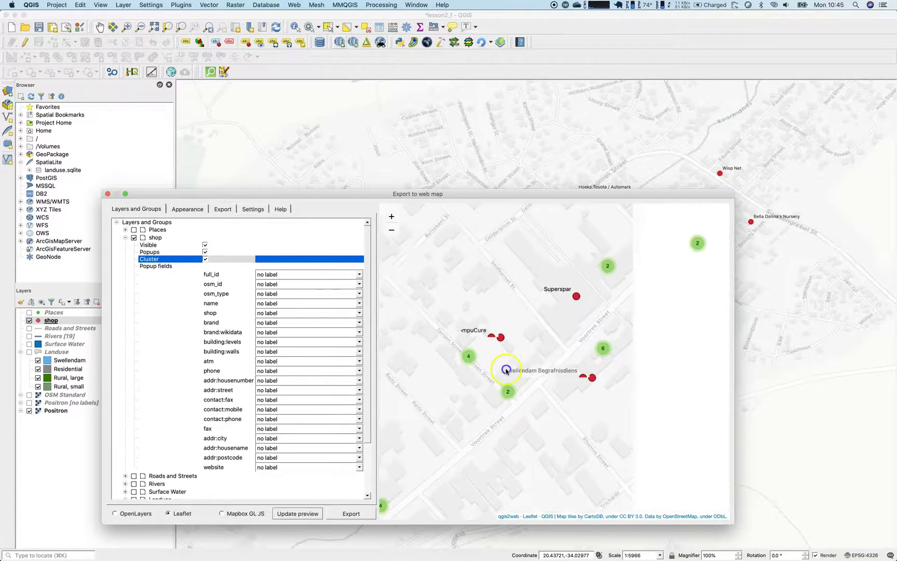
pyautogui.moveTo(592, 360); pyautogui.dragTo(566, 335)
pyautogui.scroll(-1, 581, 385)
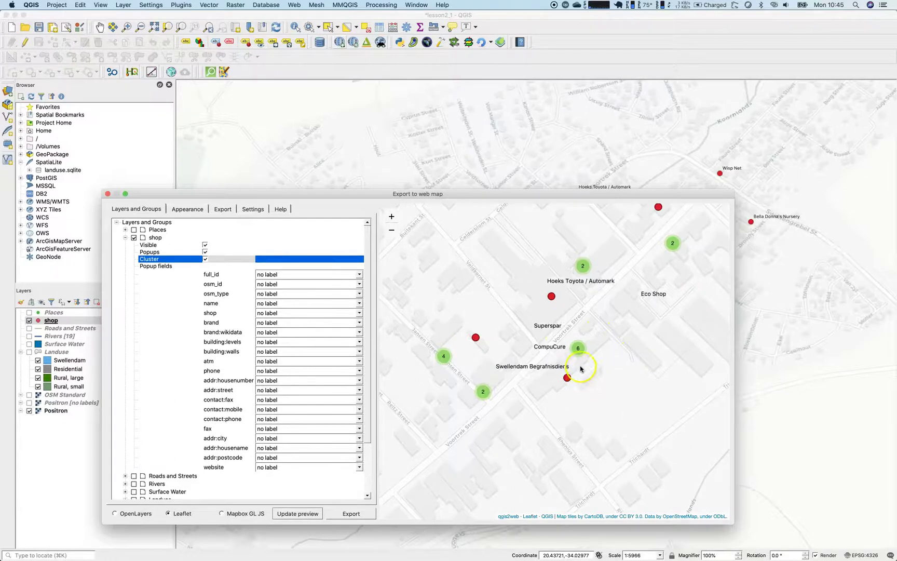
pyautogui.click(460, 322)
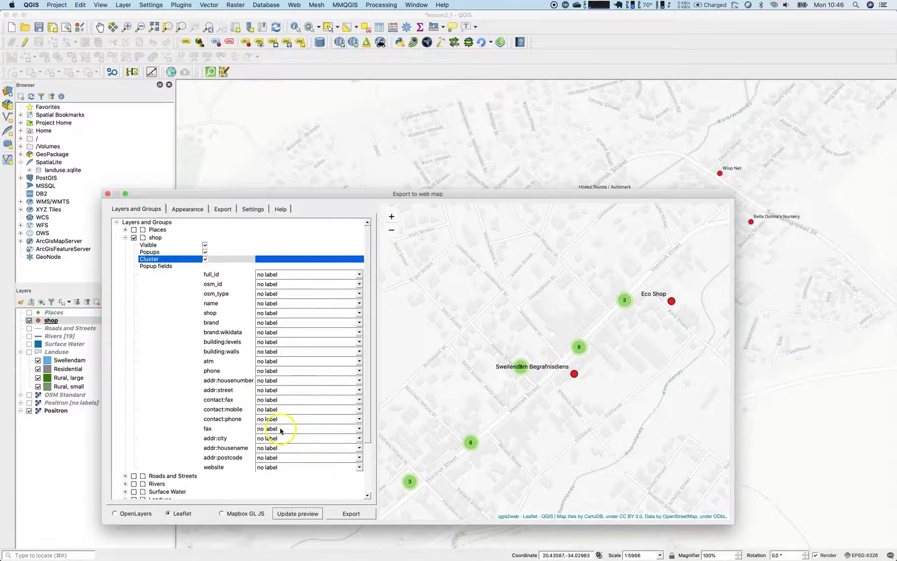
# - Open the shop attribute table and scroll through its 39 rows' name, type, brand and contact columns
pyautogui.click(110, 194)
pyautogui.rightClick(60, 321)
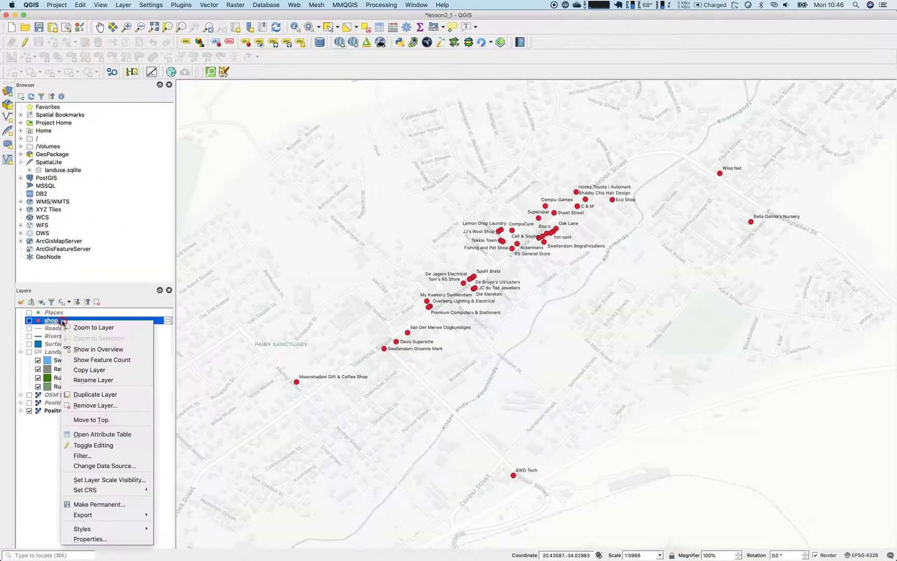
pyautogui.click(96, 434)
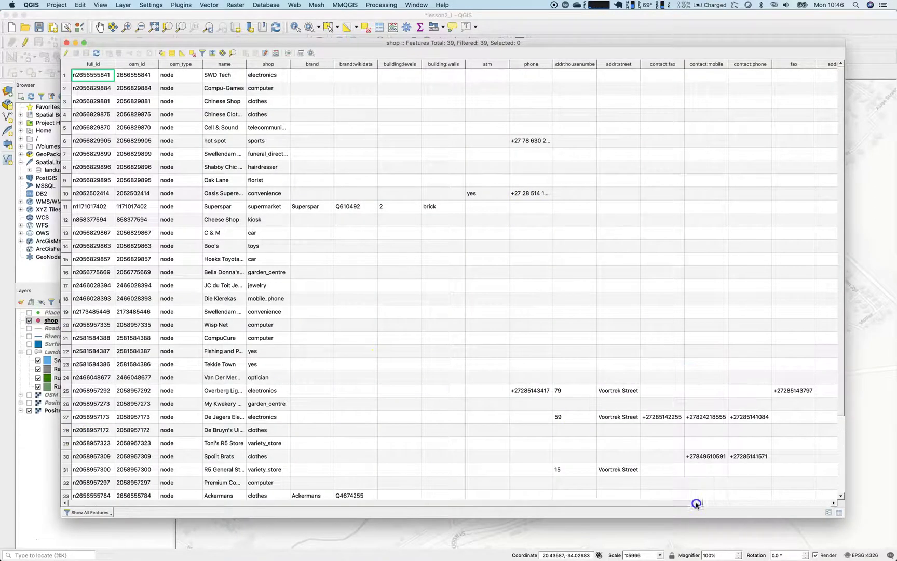
pyautogui.hscroll(5, 696, 503)
pyautogui.scroll(-2, 791, 431)
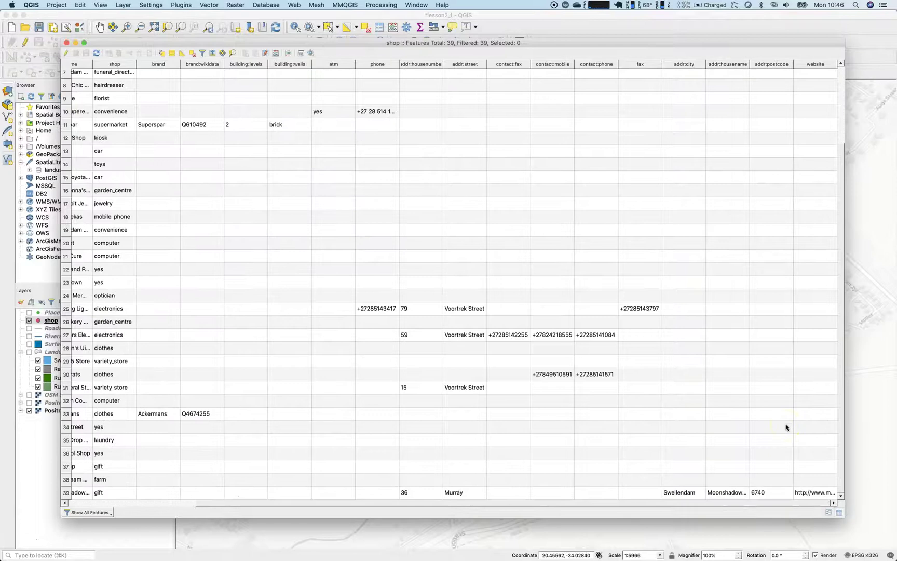
pyautogui.scroll(3, 685, 431)
pyautogui.hscroll(-1, 620, 507)
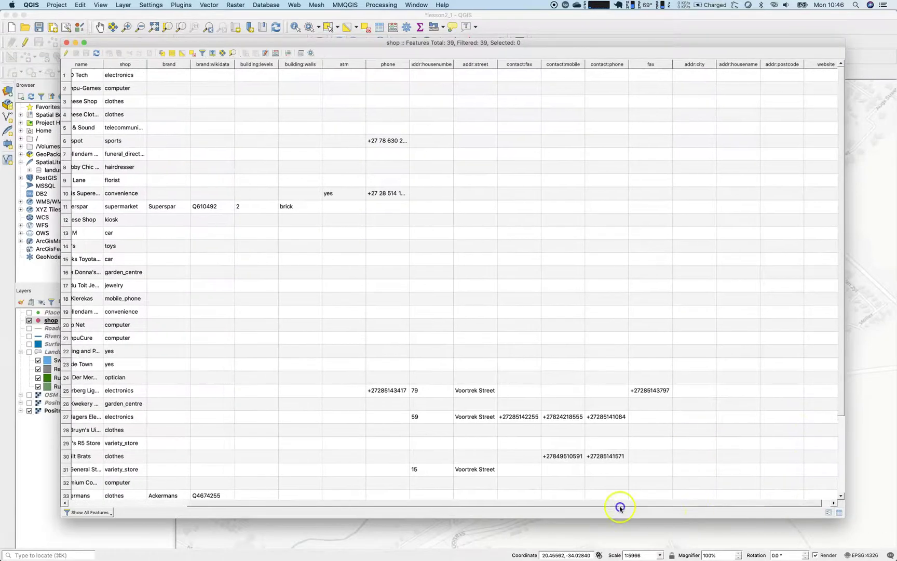
pyautogui.moveTo(620, 504); pyautogui.dragTo(356, 495)
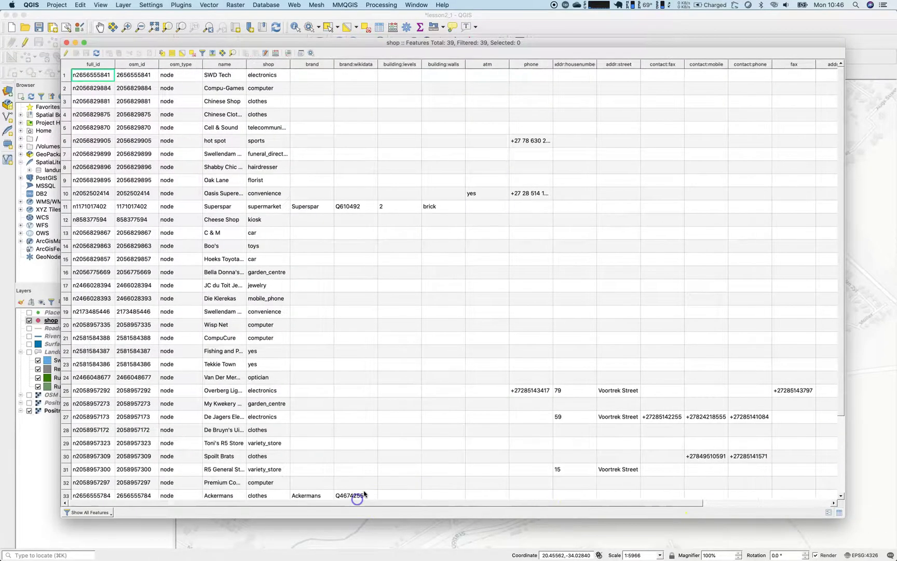
# - Close the attribute table and open the shop layer's Attributes Form properties
pyautogui.click(66, 43)
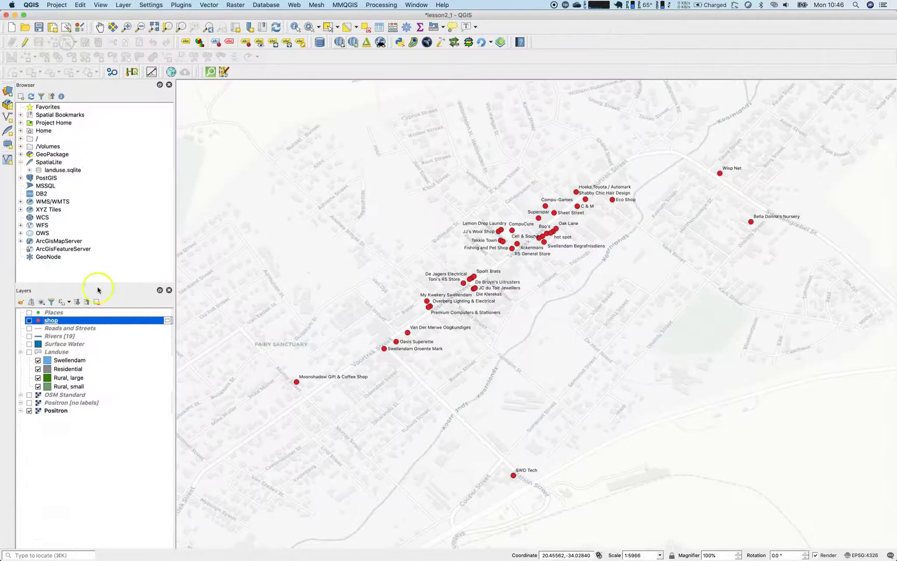
pyautogui.doubleClick(73, 325)
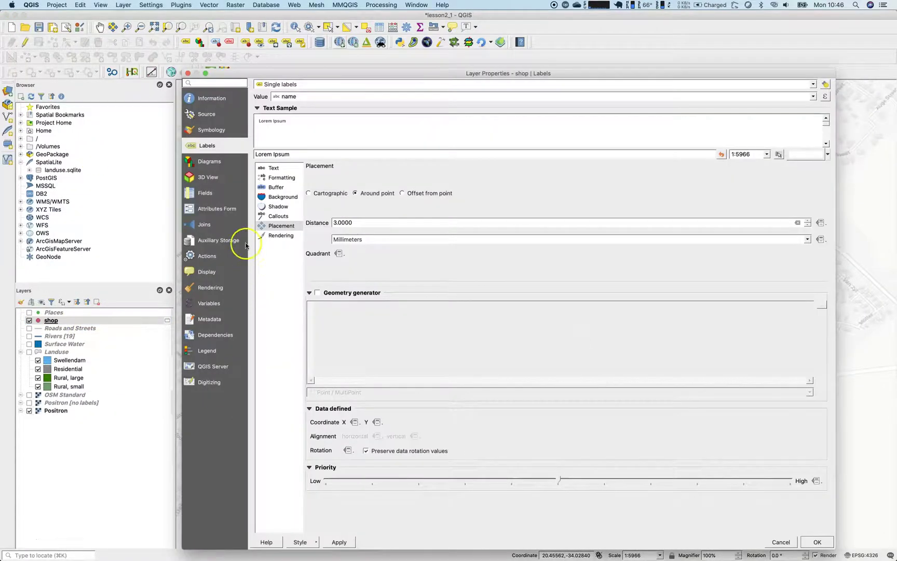
pyautogui.click(212, 196)
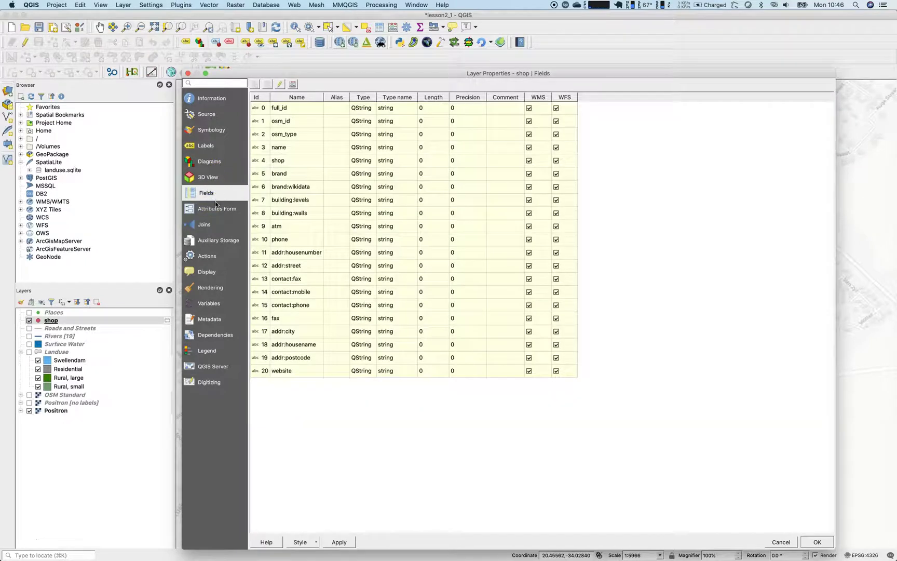
pyautogui.click(215, 206)
# - Set the full_id, osm_id, osm_type and brand fields' widget type to Hidden
pyautogui.click(281, 112)
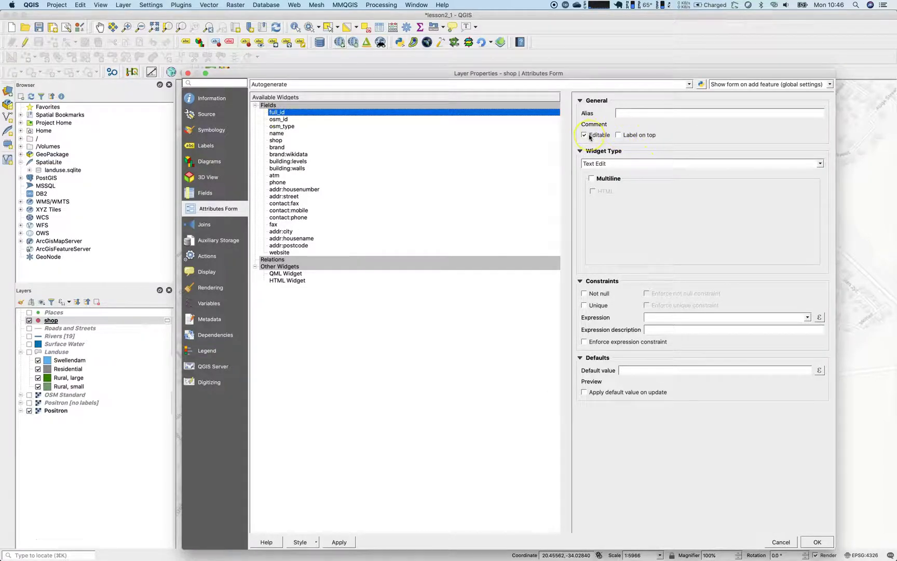
pyautogui.click(605, 165)
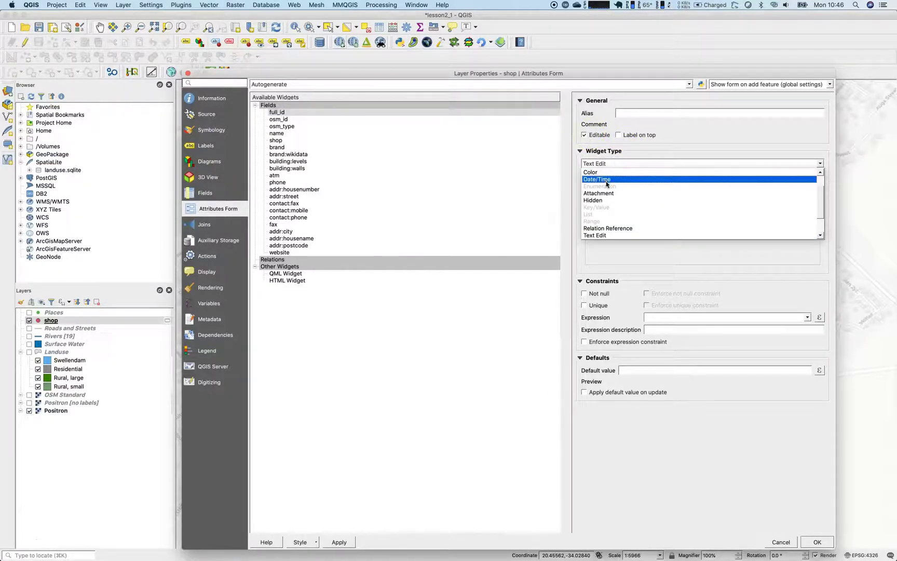
pyautogui.click(602, 174)
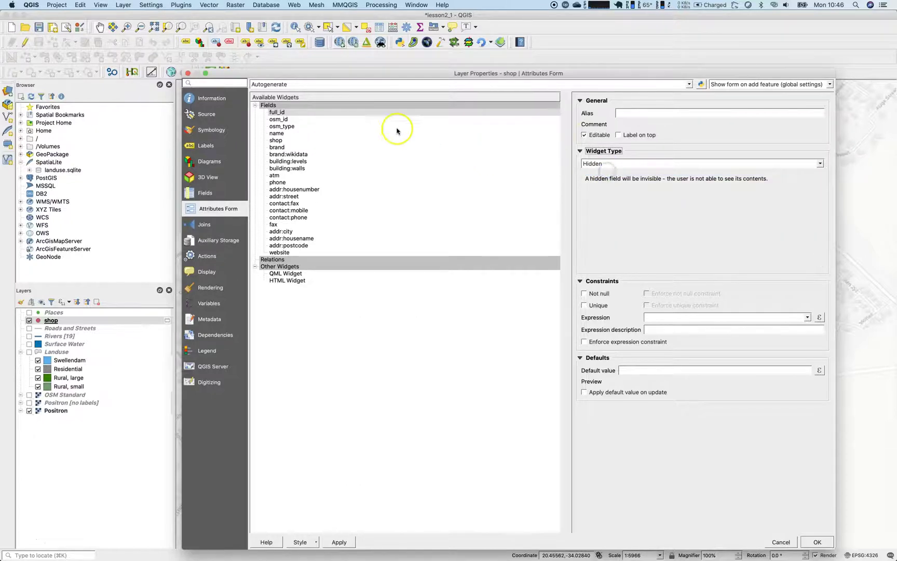
pyautogui.click(319, 120)
pyautogui.click(599, 164)
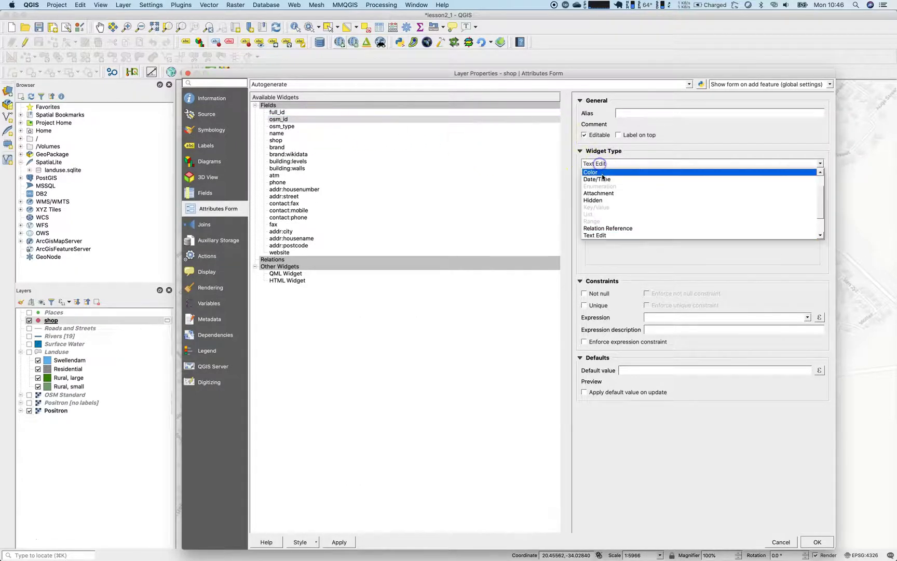
pyautogui.click(593, 199)
pyautogui.click(301, 126)
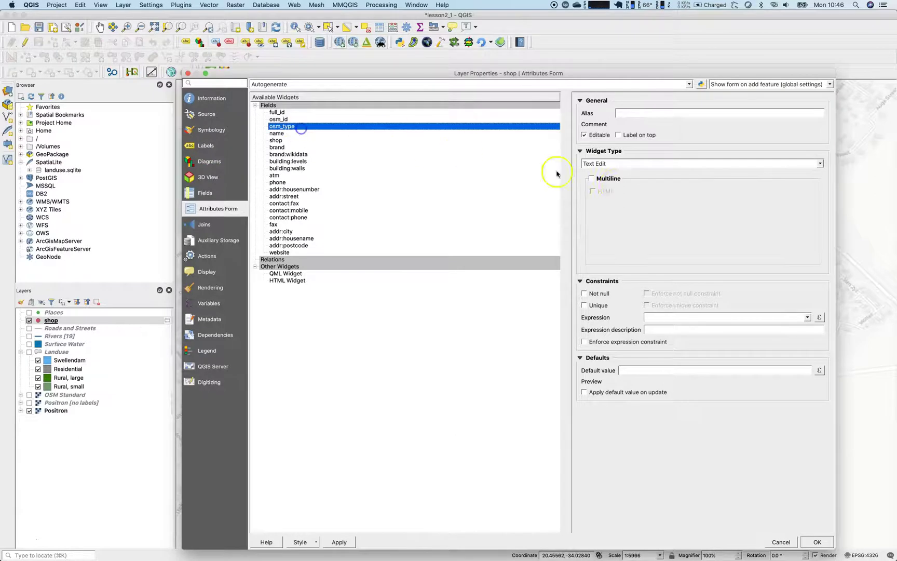
pyautogui.click(629, 169)
pyautogui.click(627, 172)
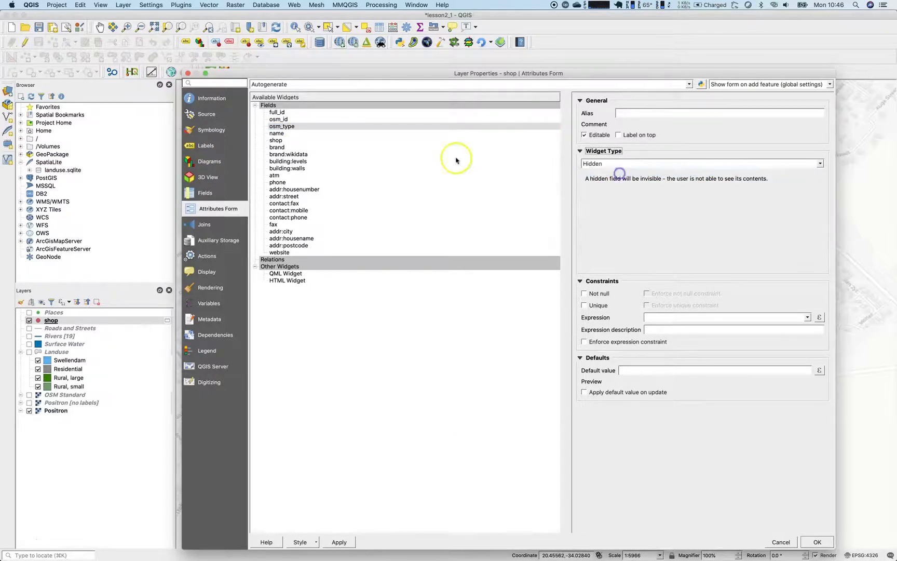
pyautogui.click(304, 146)
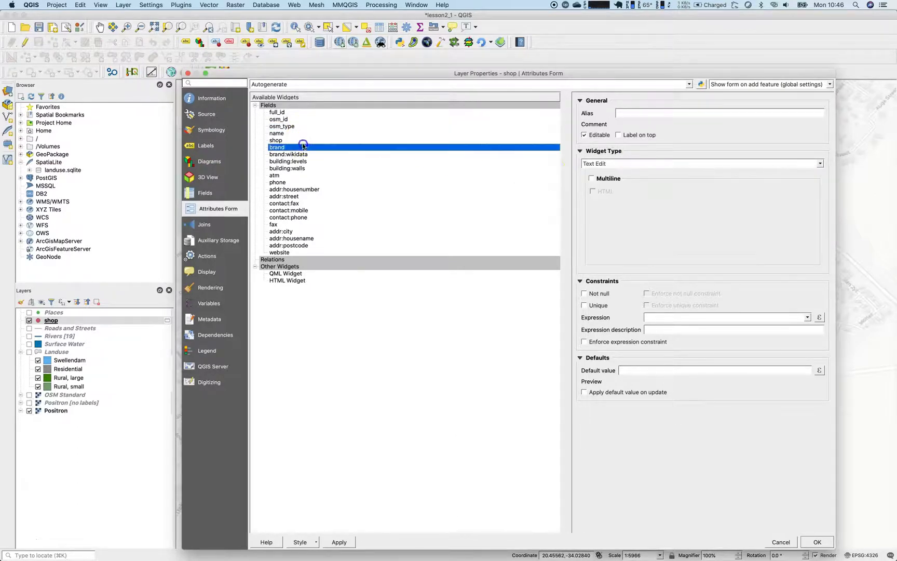
pyautogui.click(621, 166)
pyautogui.click(621, 173)
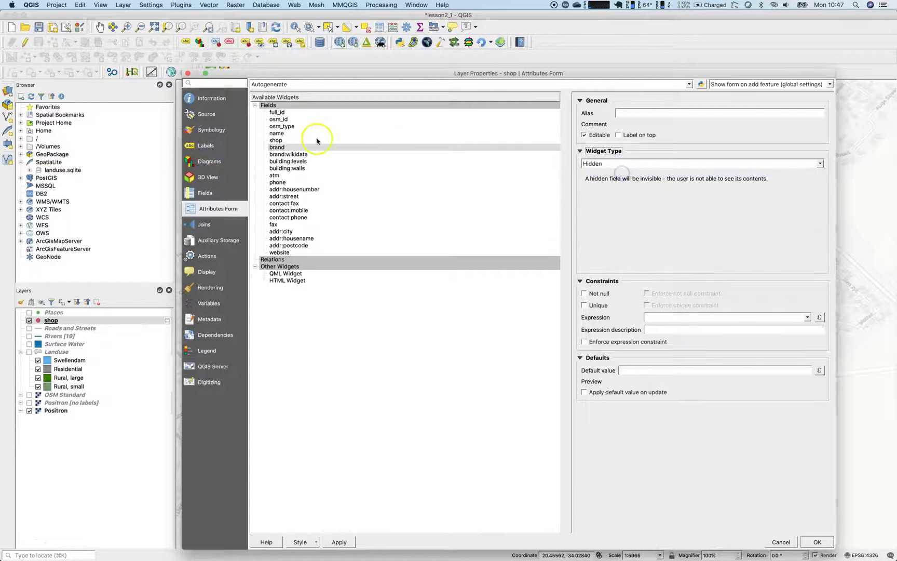
# - Hide the brand:wikidata, building:levels, building:walls and atm fields in the form
pyautogui.click(311, 154)
pyautogui.click(641, 165)
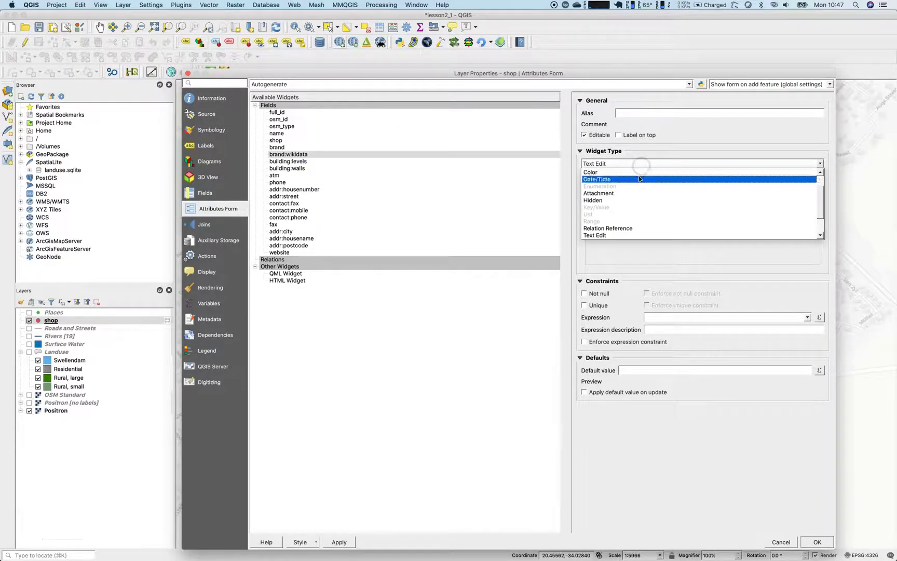
pyautogui.scroll(-2, 640, 179)
pyautogui.click(640, 174)
pyautogui.click(381, 167)
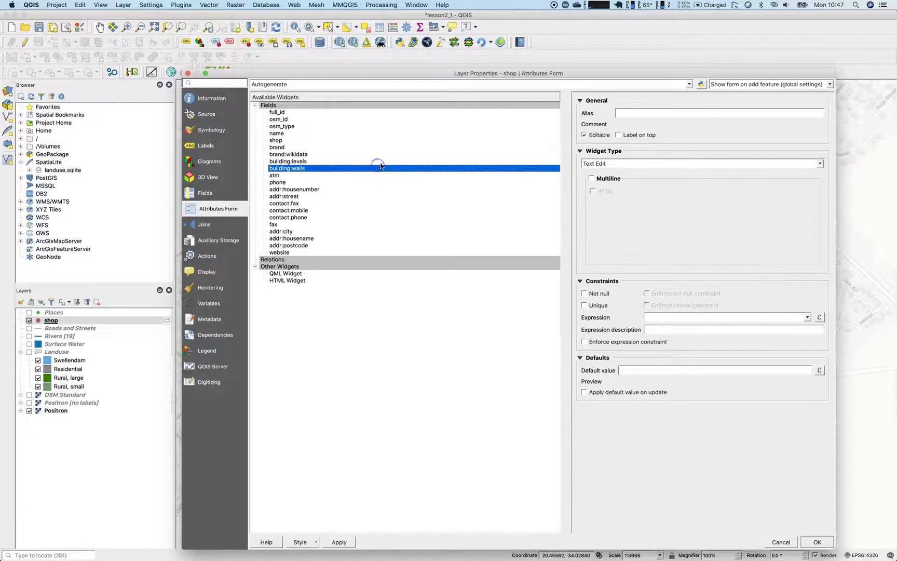
pyautogui.click(602, 164)
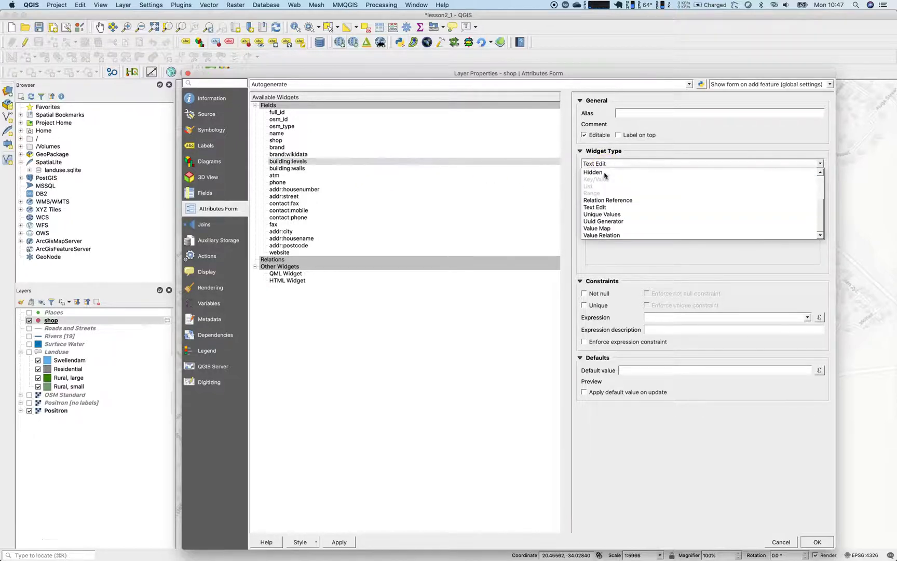
pyautogui.click(605, 174)
pyautogui.click(412, 167)
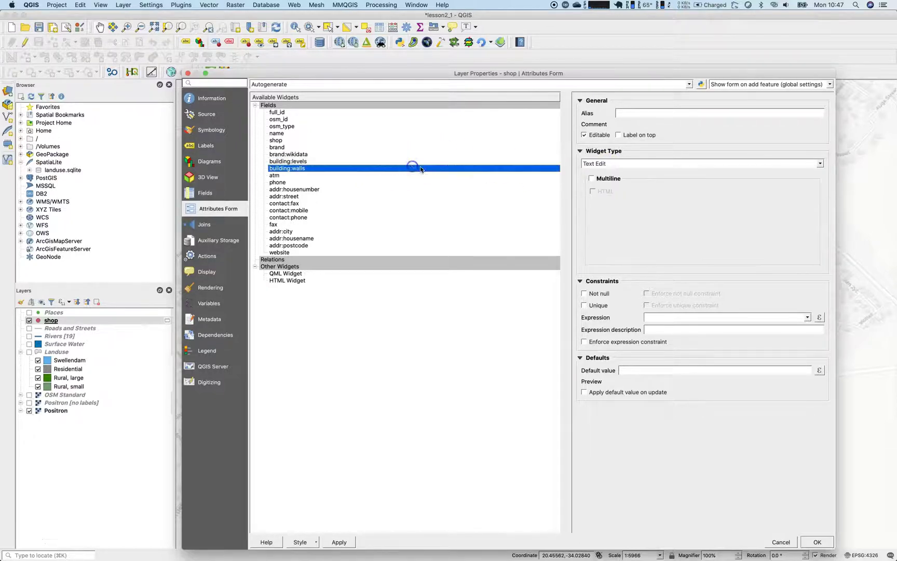
pyautogui.click(624, 162)
pyautogui.scroll(2, 627, 171)
pyautogui.click(626, 173)
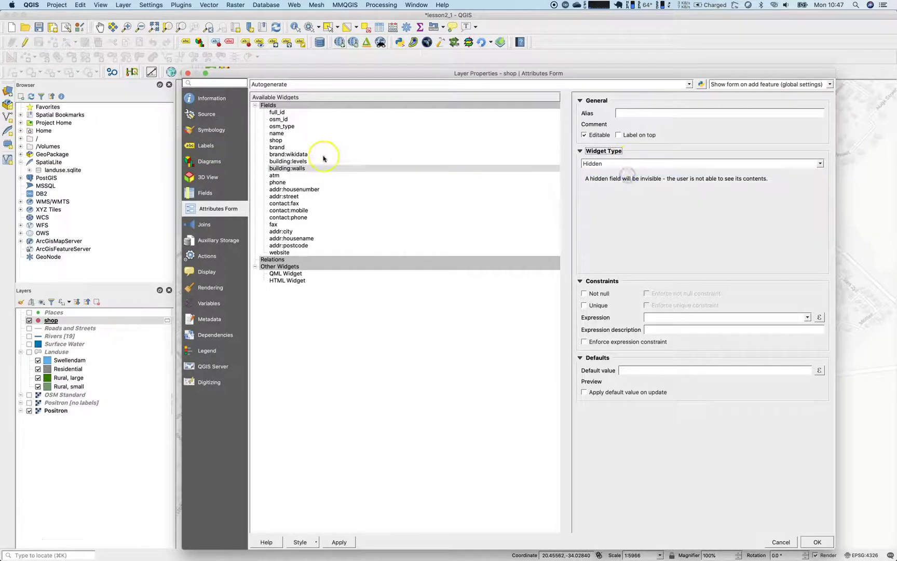
pyautogui.click(324, 175)
pyautogui.click(621, 163)
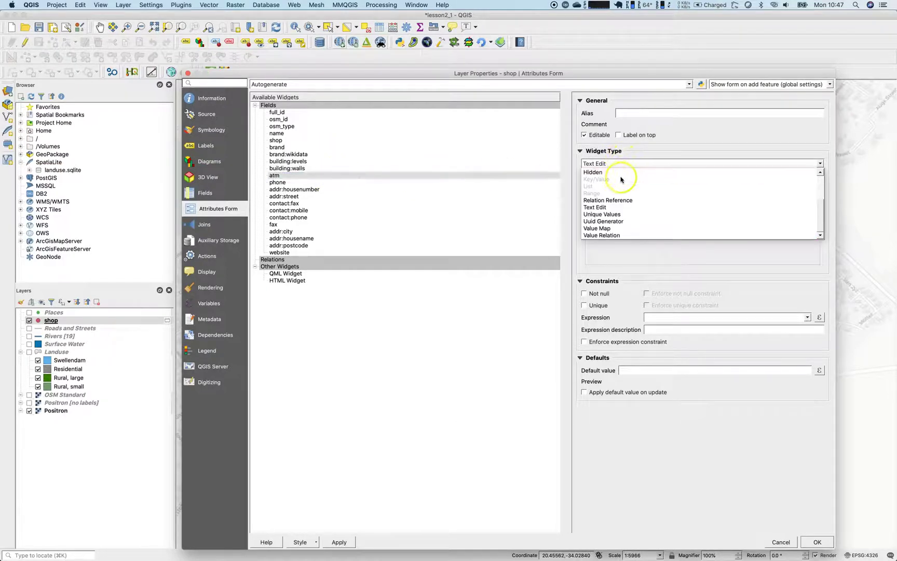
pyautogui.click(621, 173)
# - Hide the phone, addr:housenumber and addr:street fields
pyautogui.click(387, 183)
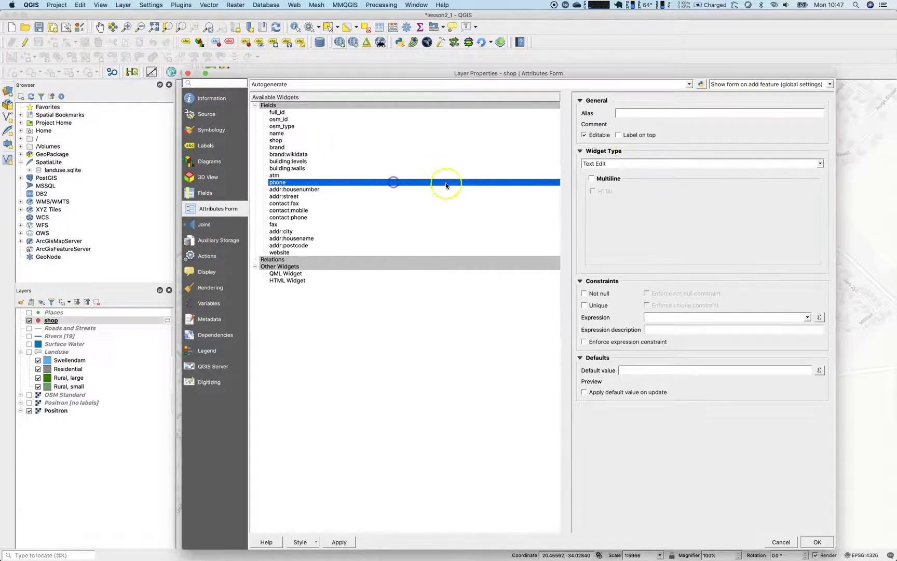
pyautogui.click(672, 163)
pyautogui.scroll(2, 673, 176)
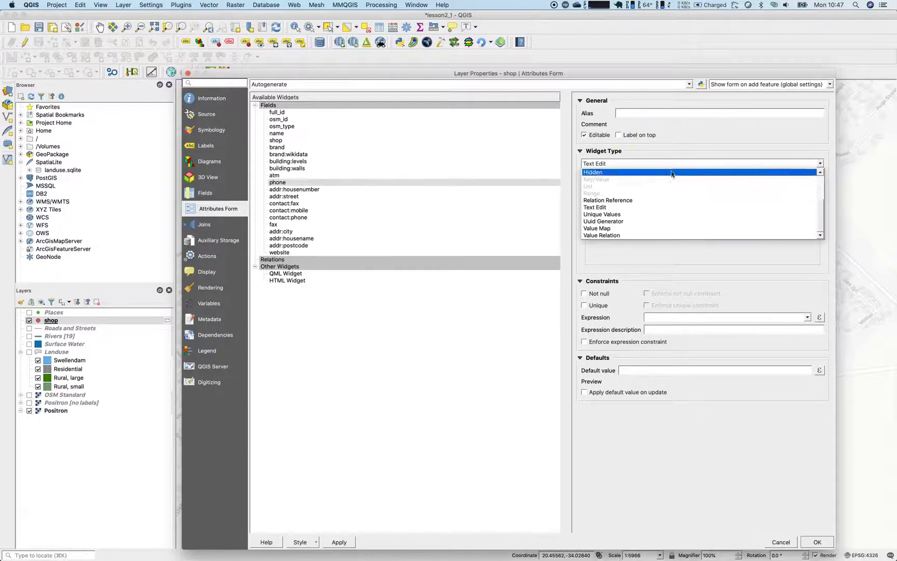
pyautogui.click(672, 169)
pyautogui.click(670, 165)
pyautogui.click(665, 172)
pyautogui.click(339, 189)
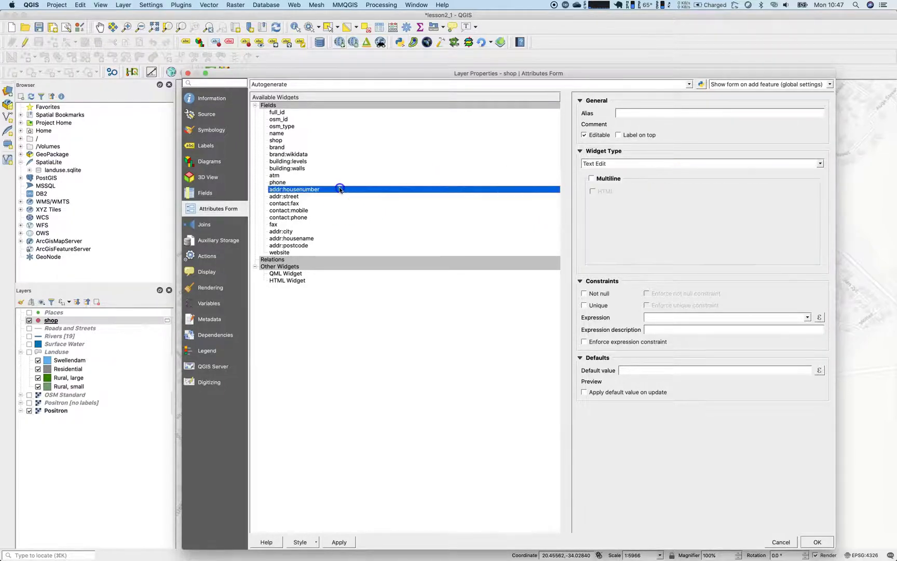
pyautogui.click(625, 166)
pyautogui.scroll(2, 626, 173)
pyautogui.click(626, 172)
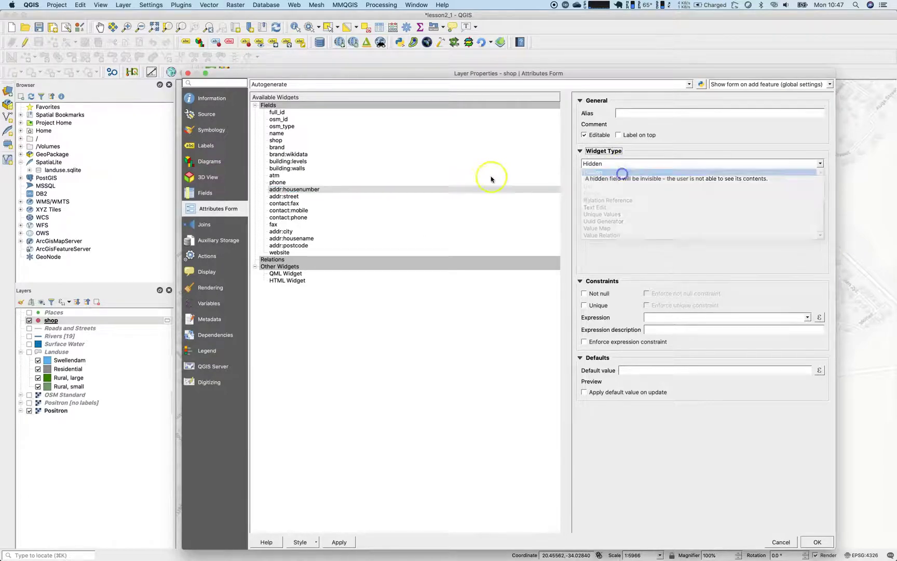
pyautogui.click(404, 197)
pyautogui.click(646, 164)
pyautogui.scroll(2, 649, 177)
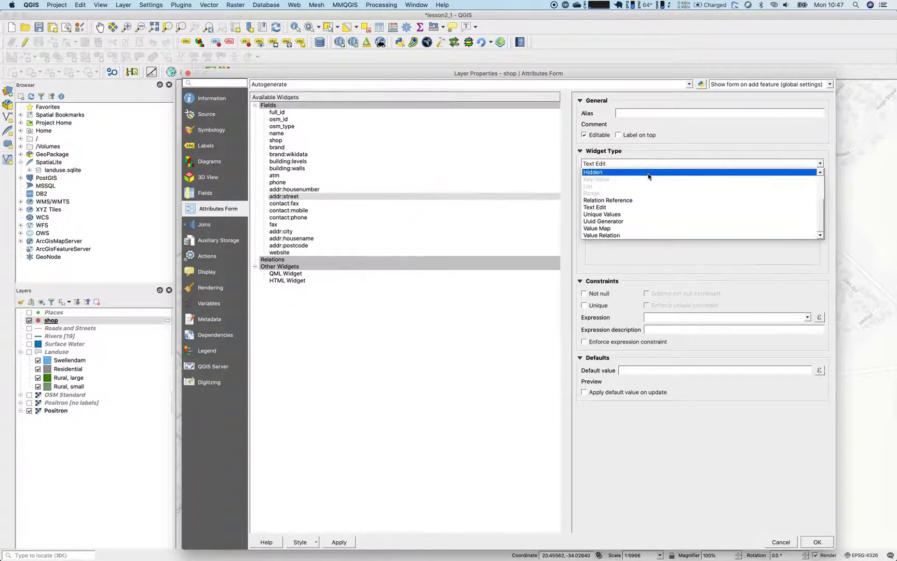
pyautogui.click(648, 174)
# - Hide the contact:fax, contact:mobile, fax and contact:phone fields
pyautogui.click(417, 203)
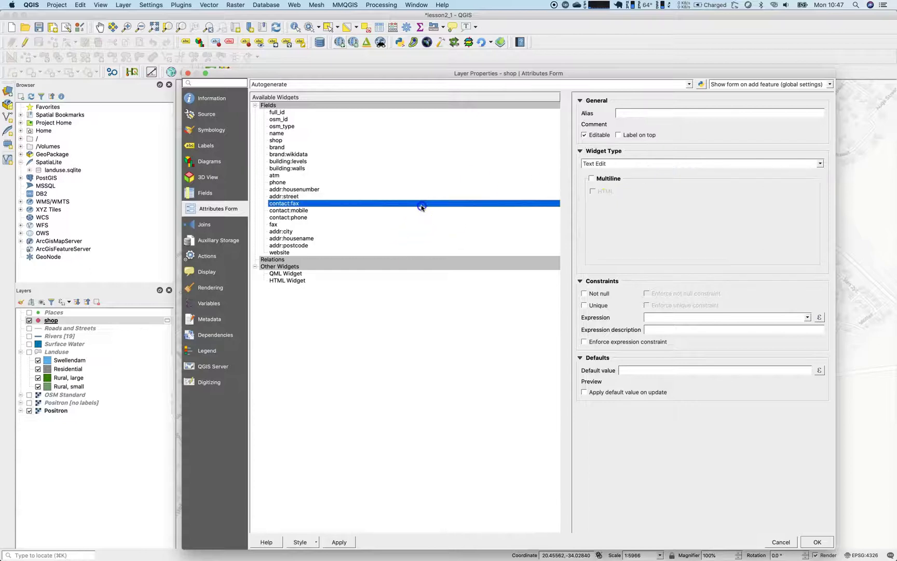
pyautogui.click(596, 165)
pyautogui.scroll(2, 597, 171)
pyautogui.click(600, 170)
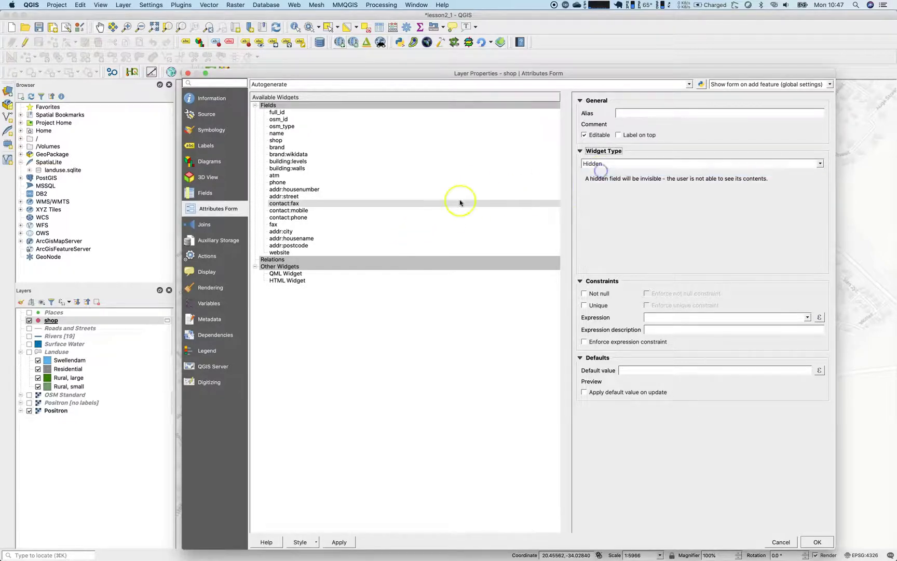
pyautogui.click(427, 210)
pyautogui.click(623, 164)
pyautogui.scroll(2, 622, 186)
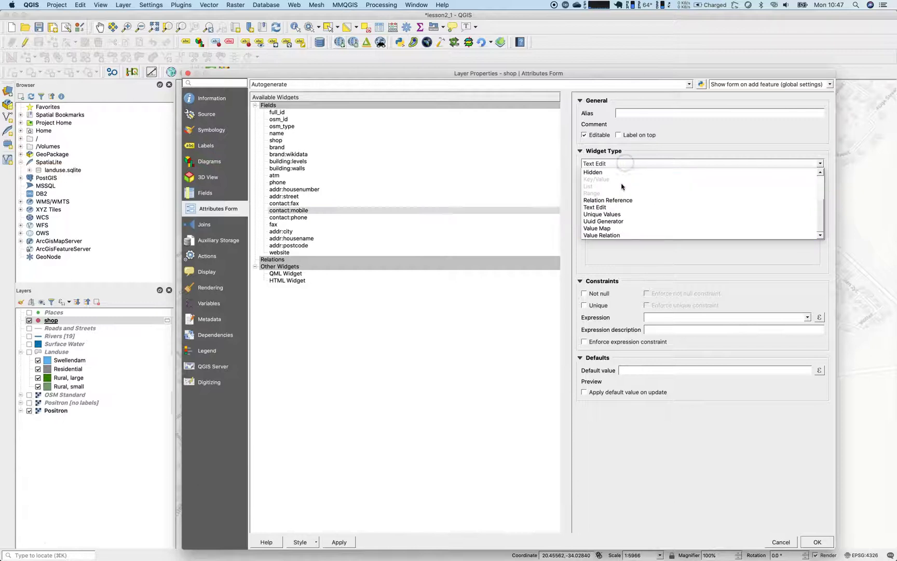
pyautogui.click(622, 171)
pyautogui.click(451, 224)
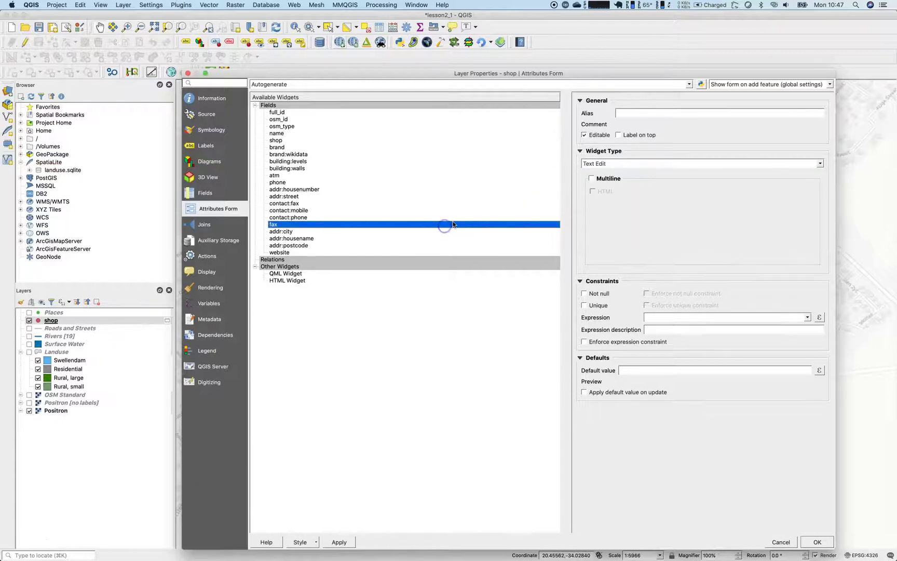
pyautogui.click(618, 164)
pyautogui.scroll(2, 620, 177)
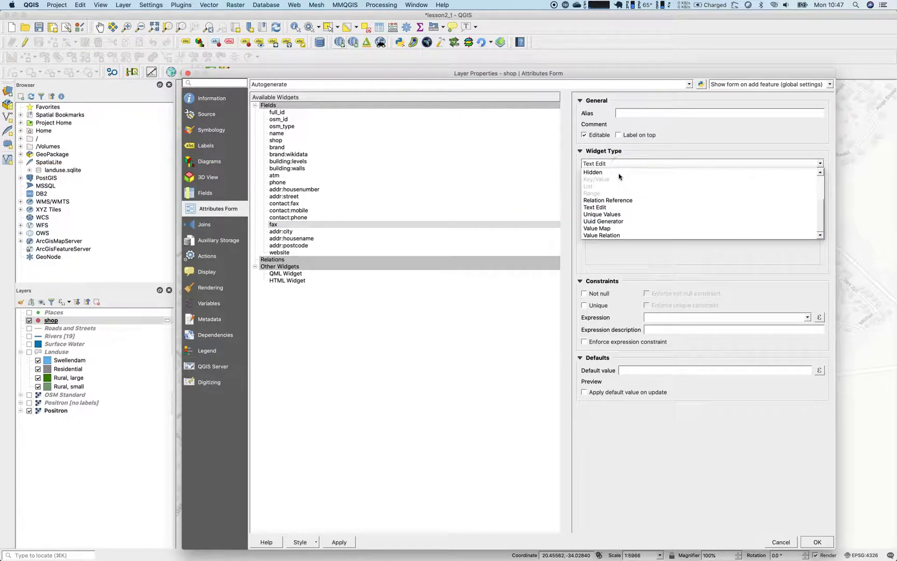
pyautogui.click(620, 172)
pyautogui.click(373, 218)
pyautogui.click(643, 164)
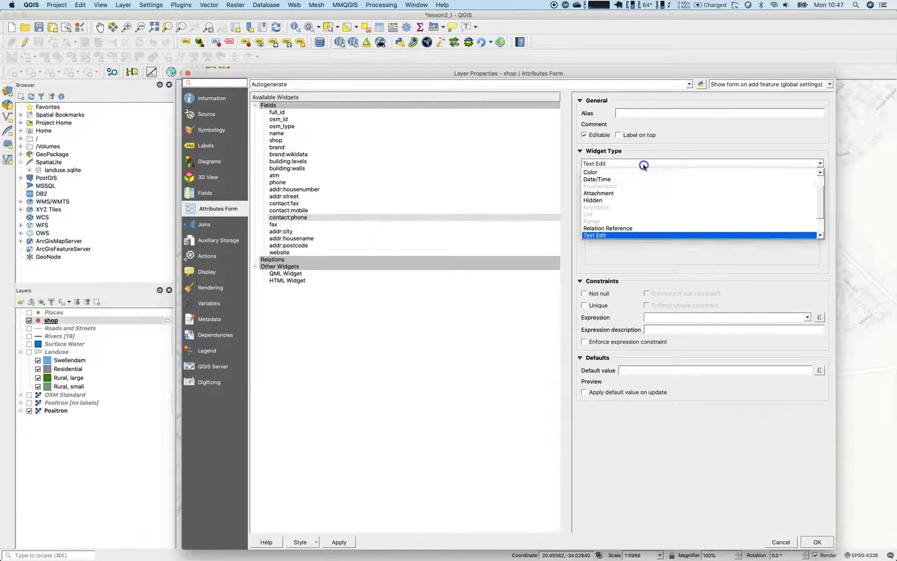
pyautogui.scroll(2, 643, 174)
pyautogui.click(642, 172)
# - Hide the addr:city, addr:housename and website fields
pyautogui.click(437, 225)
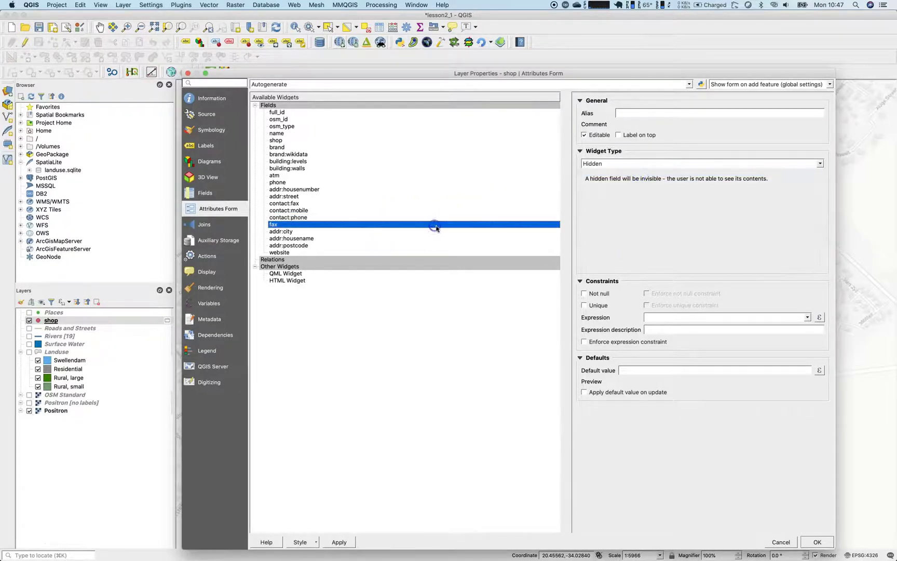
pyautogui.click(437, 232)
pyautogui.click(623, 164)
pyautogui.scroll(-2, 625, 176)
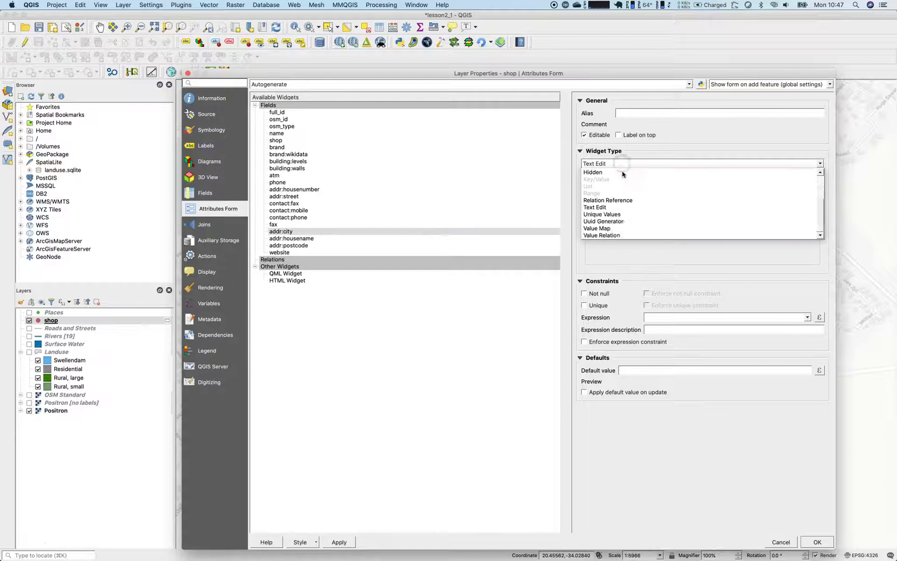
pyautogui.click(626, 174)
pyautogui.click(445, 239)
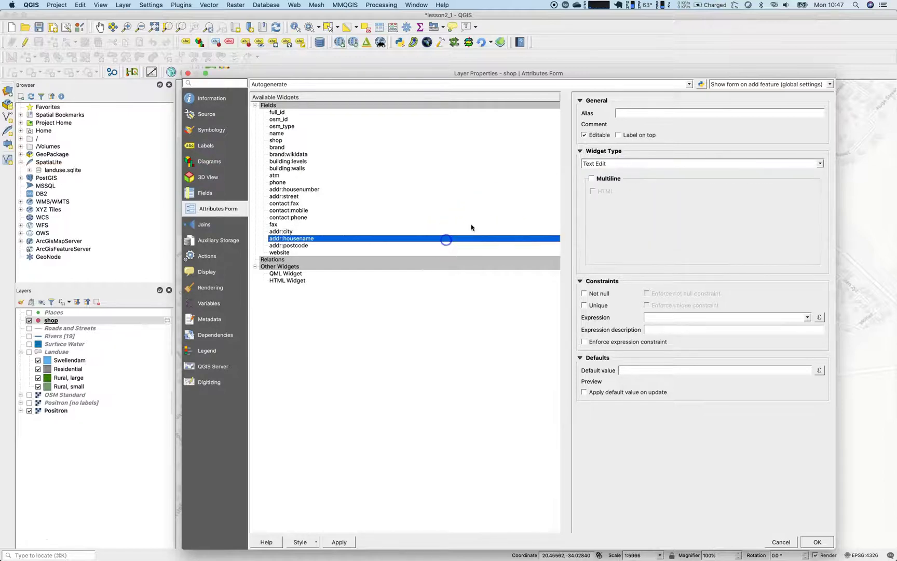
pyautogui.click(639, 165)
pyautogui.scroll(-2, 636, 177)
pyautogui.click(636, 175)
pyautogui.click(476, 251)
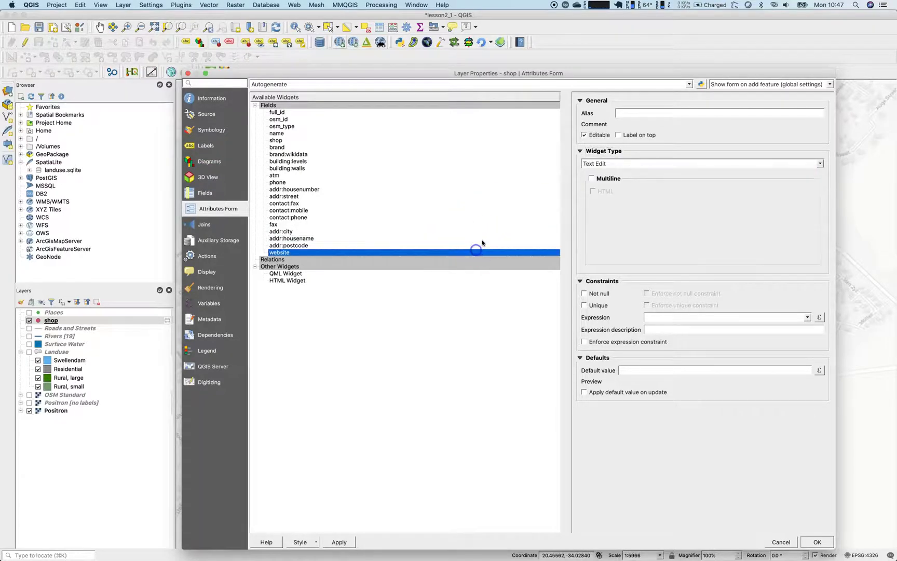
pyautogui.click(629, 164)
pyautogui.scroll(-2, 630, 179)
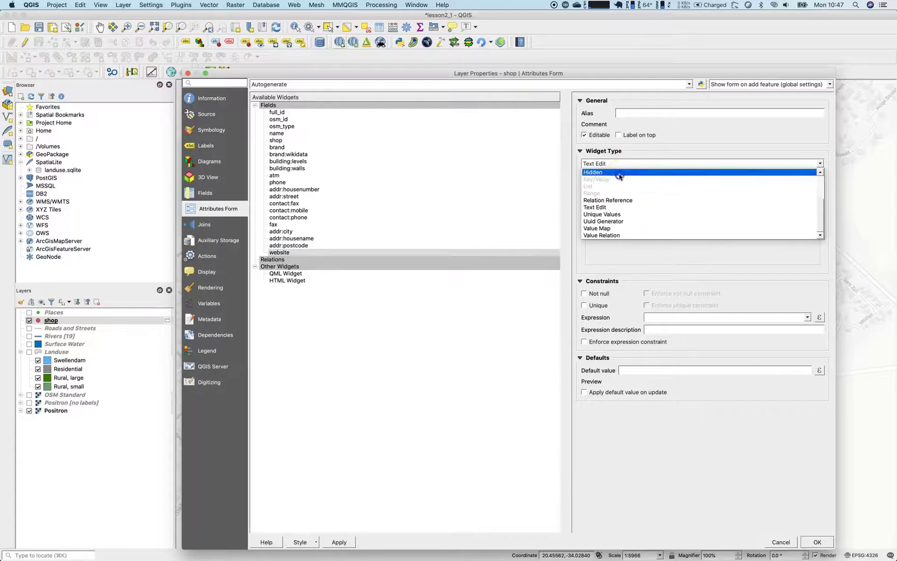
pyautogui.click(632, 172)
# - Hide the addr:postcode field and apply the form changes with OK
pyautogui.click(474, 245)
pyautogui.click(592, 164)
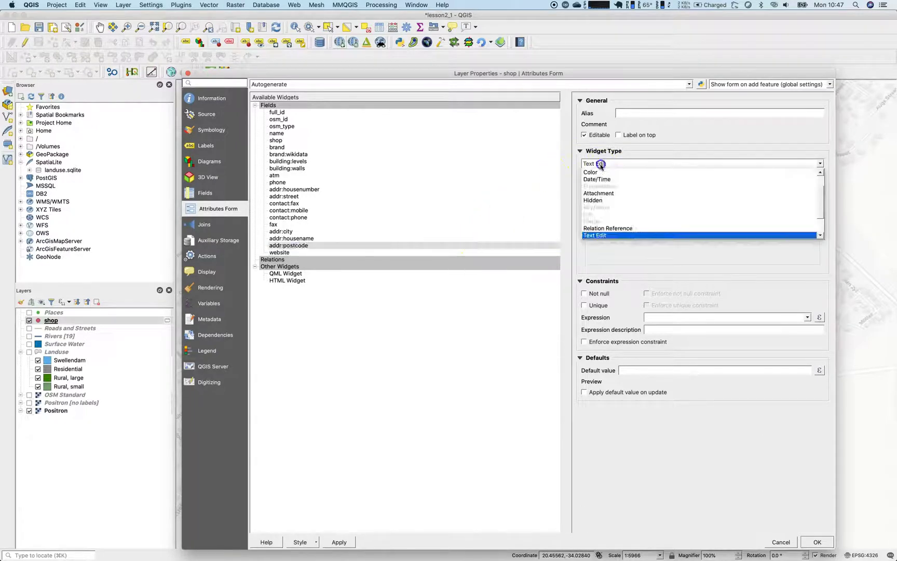
pyautogui.scroll(-2, 601, 180)
pyautogui.click(601, 172)
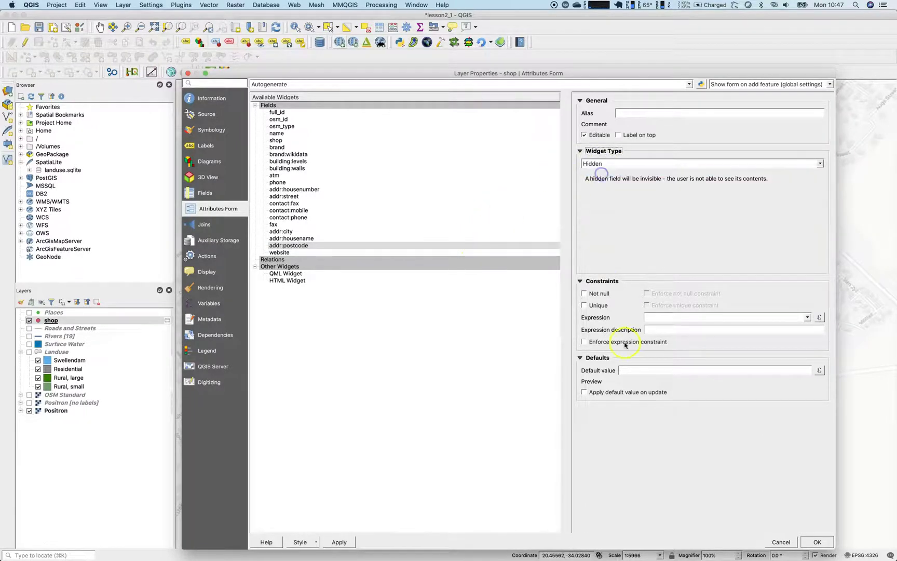
pyautogui.click(806, 542)
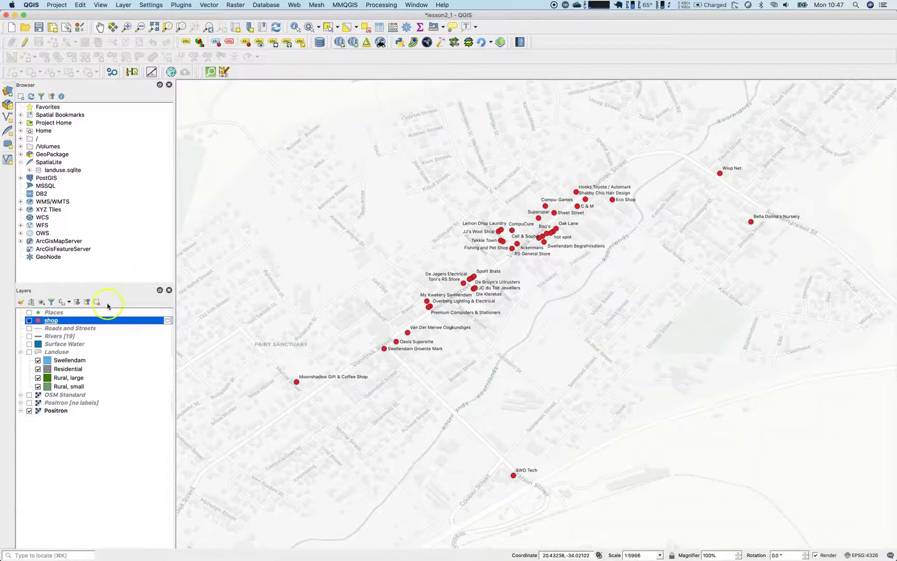
# - In qgis2web, make name the popup header label and shop an inline label
pyautogui.click(500, 43)
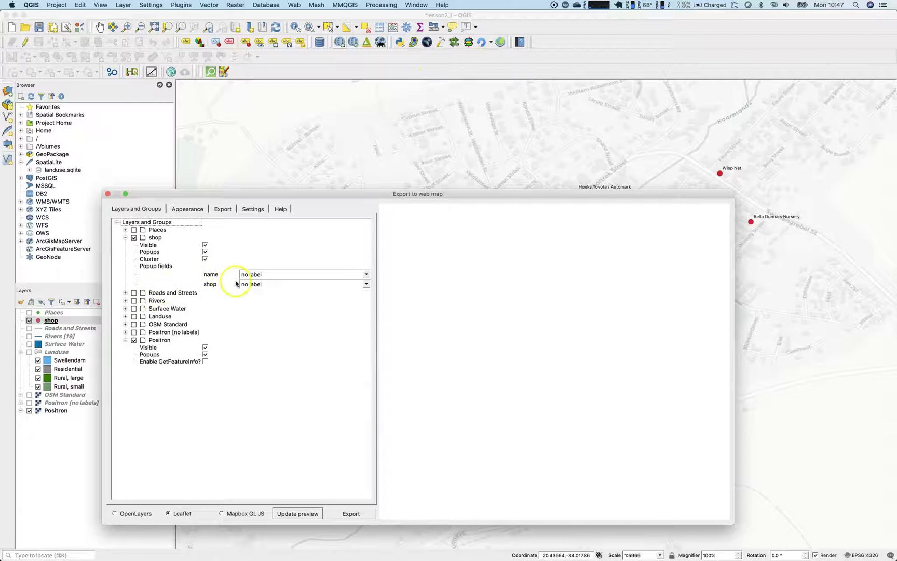
pyautogui.click(254, 274)
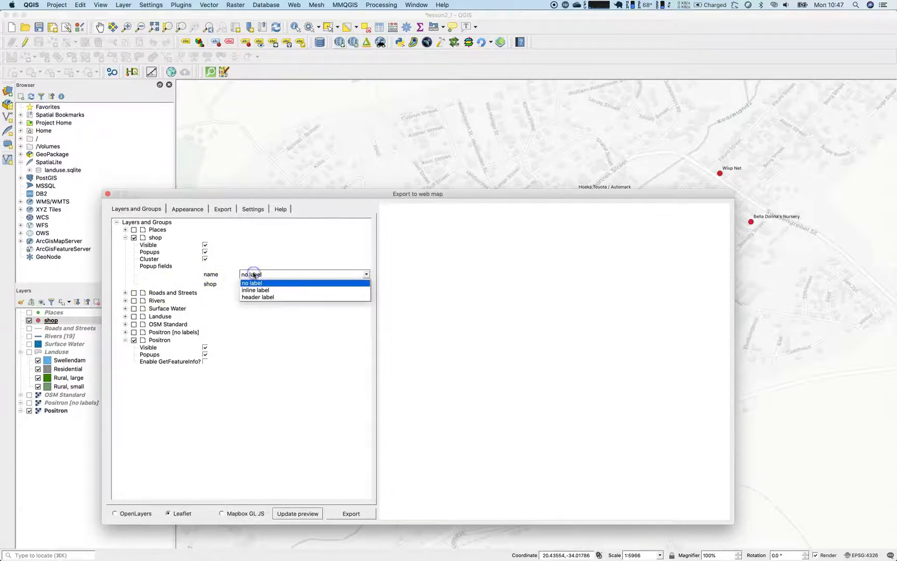
pyautogui.click(235, 324)
pyautogui.click(240, 284)
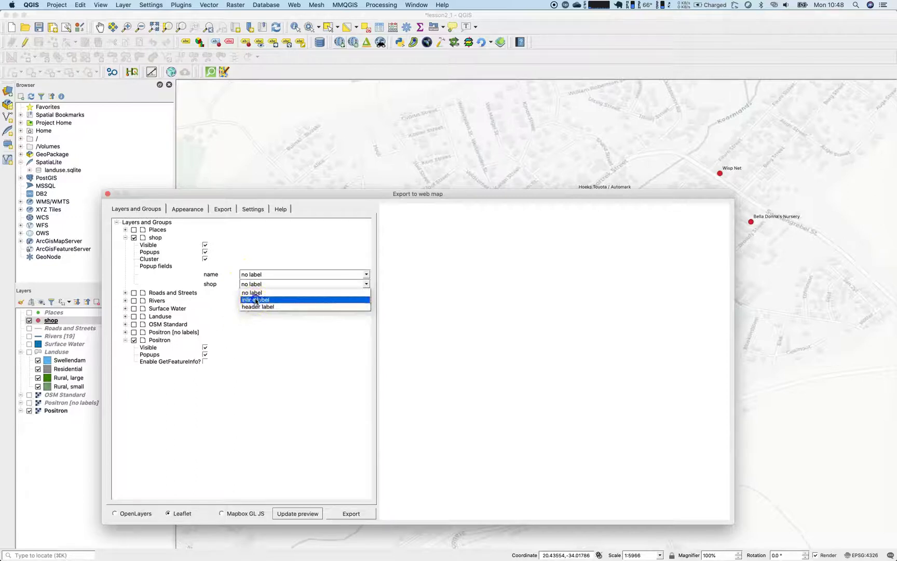
pyautogui.click(255, 300)
pyautogui.click(255, 274)
pyautogui.click(259, 298)
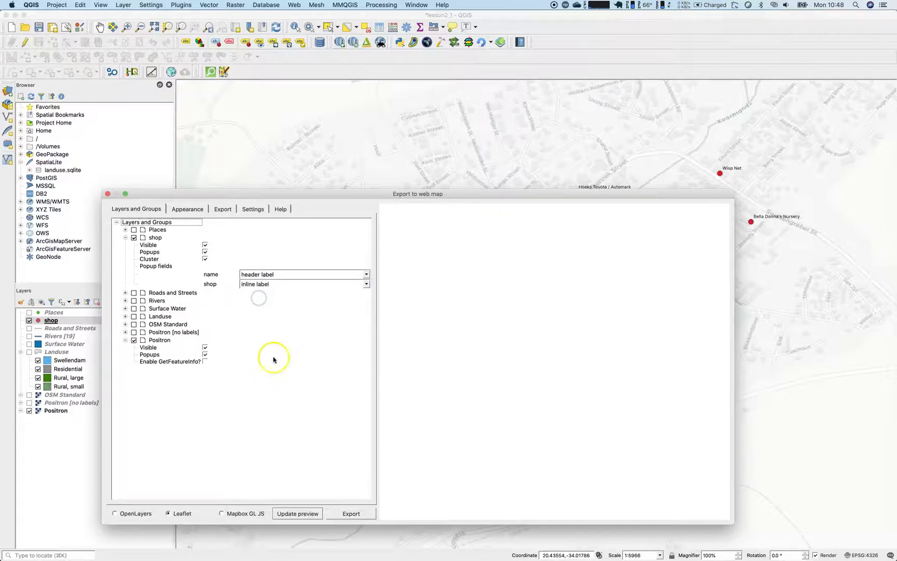
# - Update the Leaflet preview and test the Moonshadow Gift & Coffee Shop popup
pyautogui.click(312, 514)
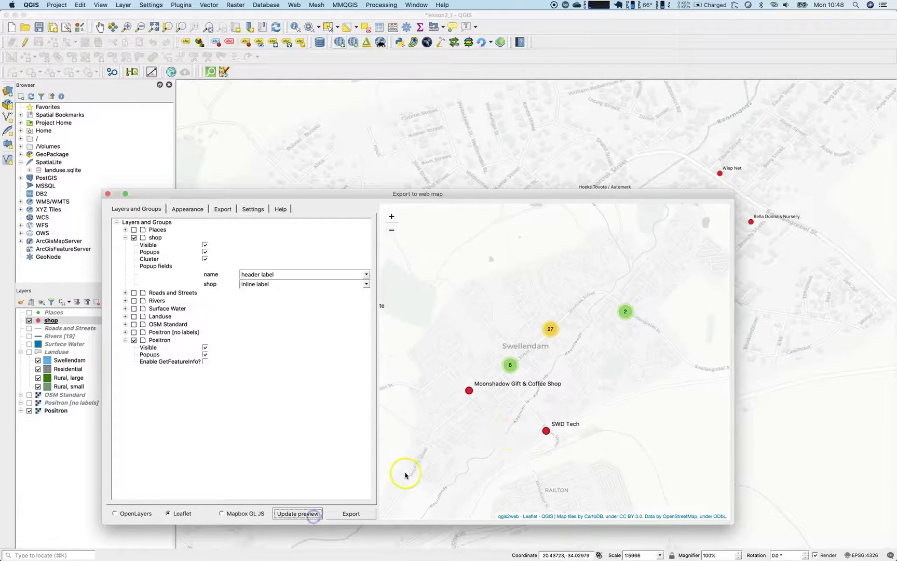
pyautogui.click(469, 390)
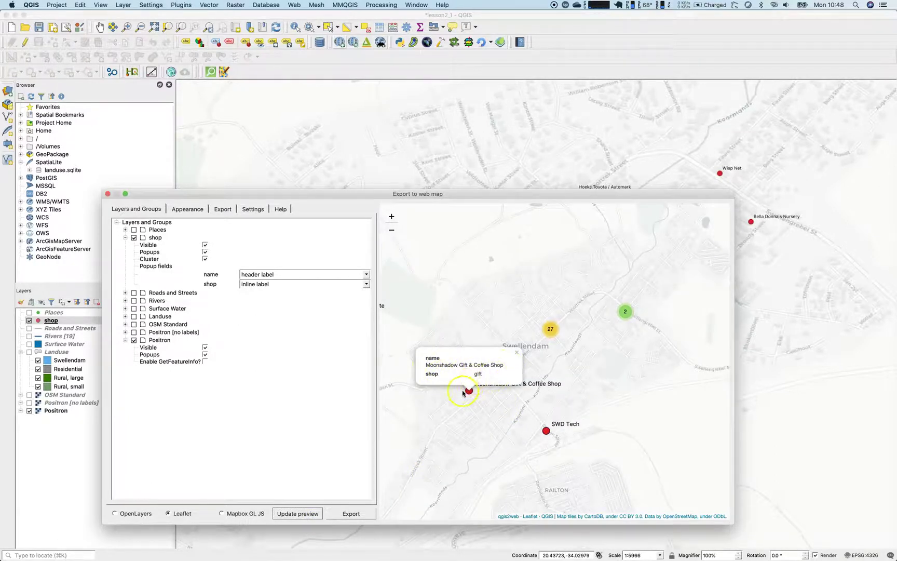
pyautogui.click(517, 353)
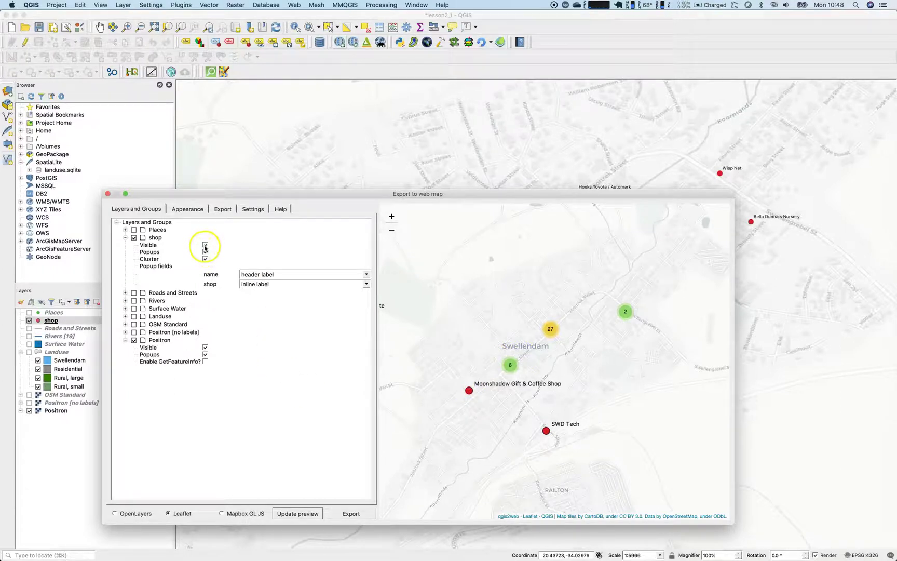
# - On the Appearance tab add address search and a collapsed layer list, then update the preview
pyautogui.click(188, 209)
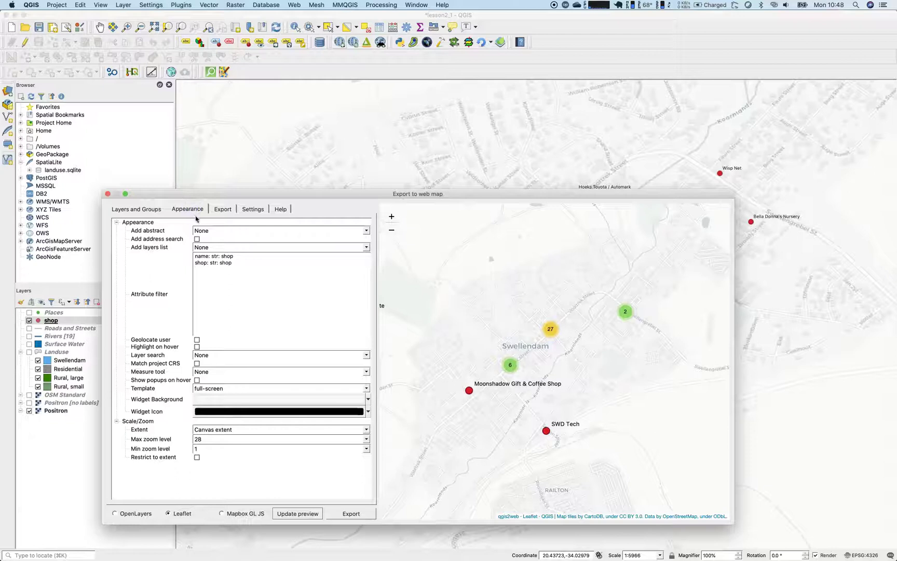
pyautogui.click(197, 238)
pyautogui.click(204, 247)
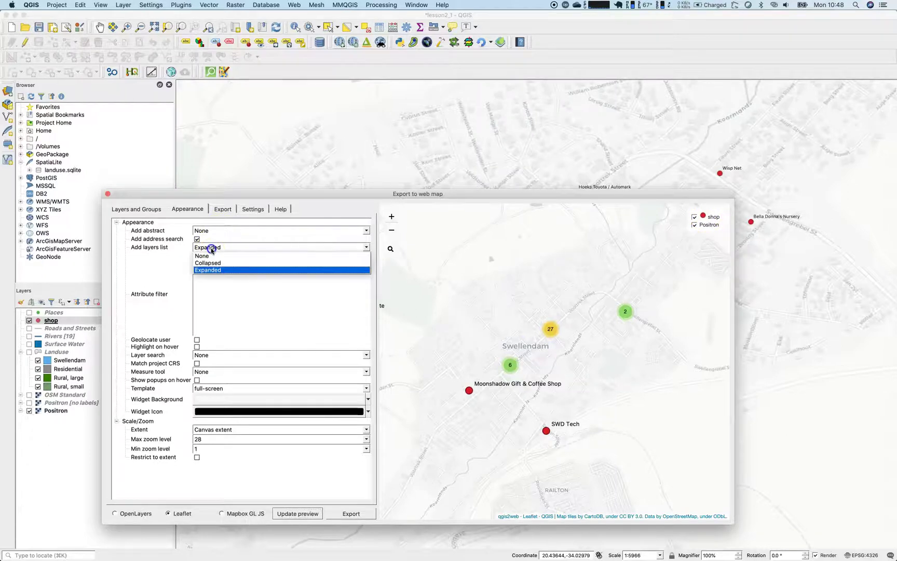
pyautogui.click(217, 263)
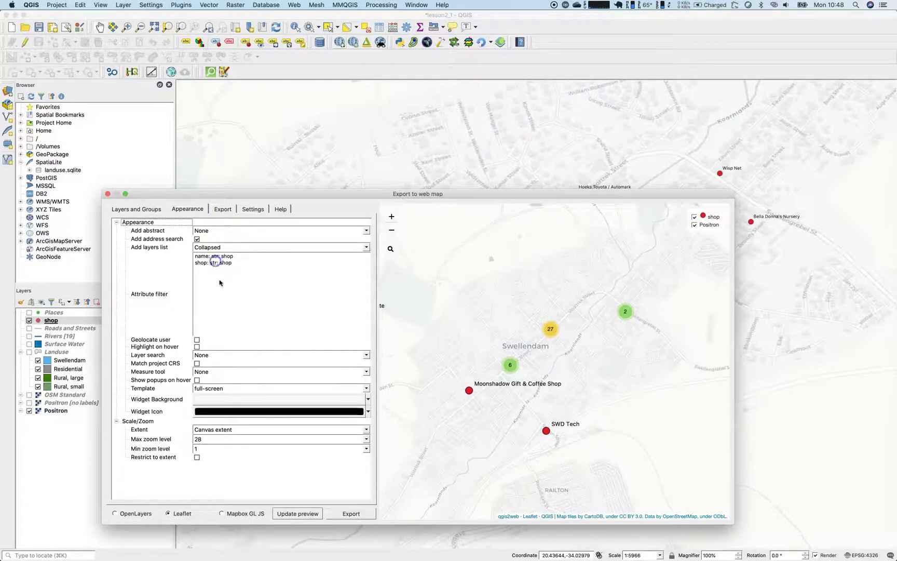
pyautogui.click(315, 514)
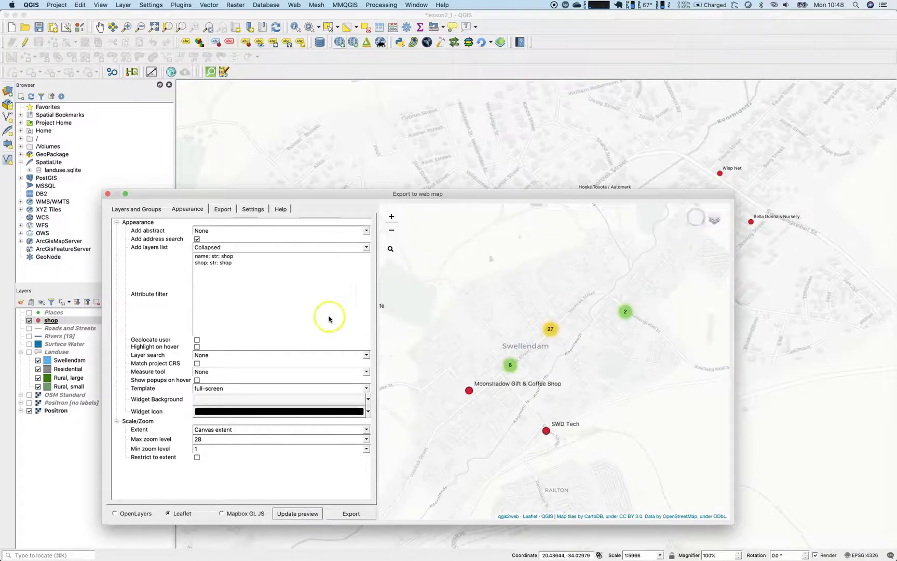
# - Enable Geolocate user, shop: name layer search, Metric measuring and Restrict to extent, then refresh
pyautogui.click(197, 340)
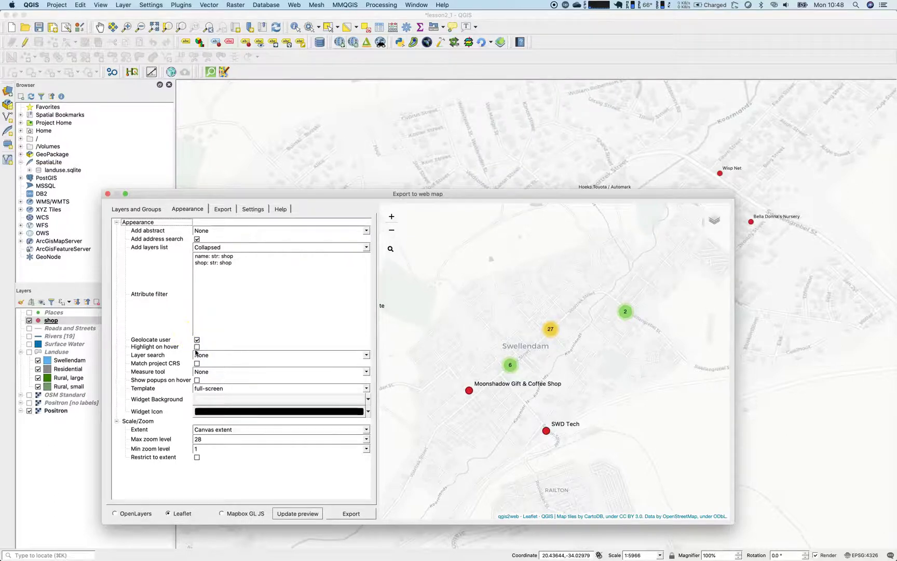
pyautogui.click(202, 355)
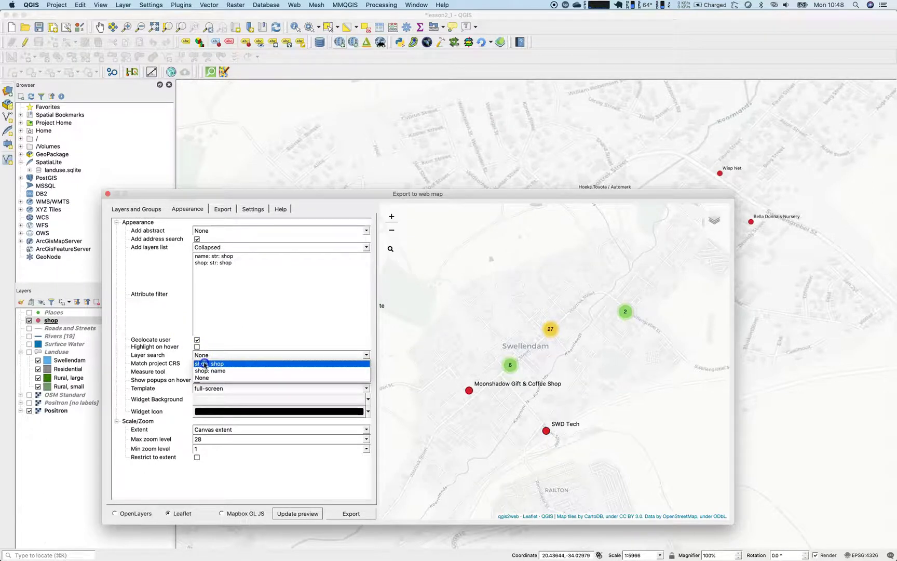
pyautogui.click(206, 370)
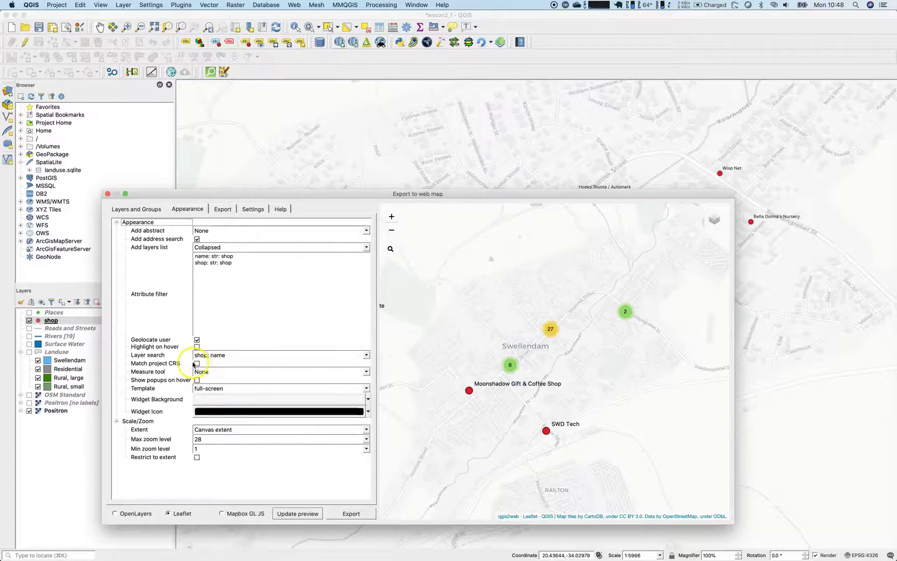
pyautogui.click(201, 371)
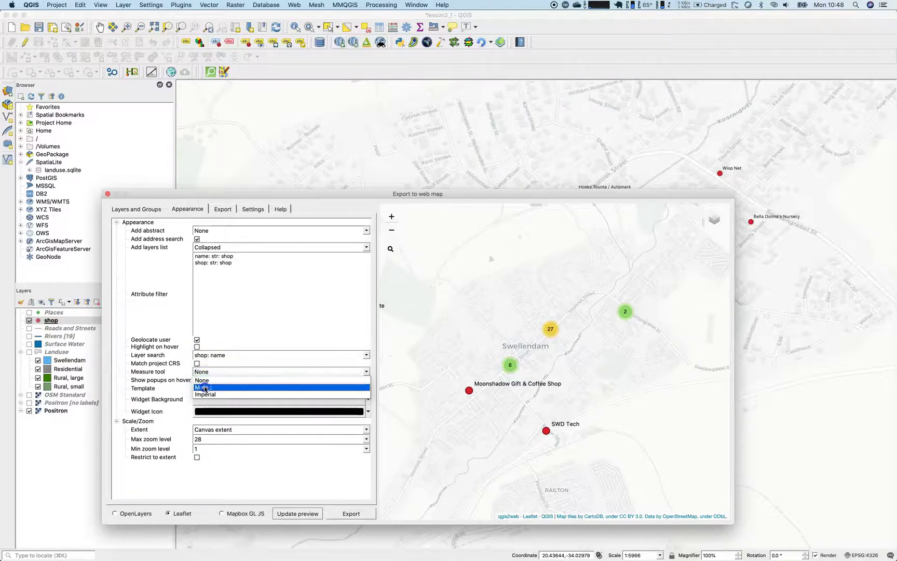
pyautogui.click(203, 387)
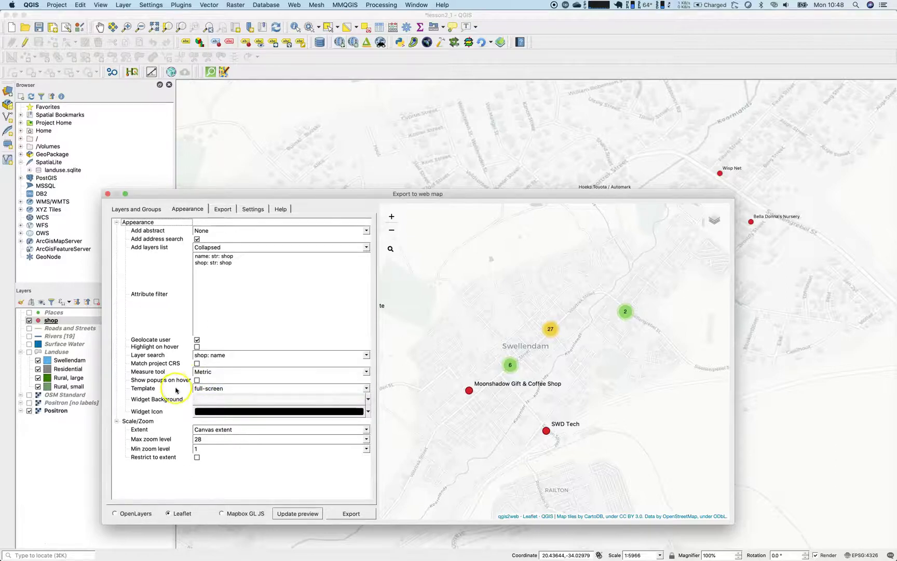
pyautogui.click(209, 392)
pyautogui.click(209, 392)
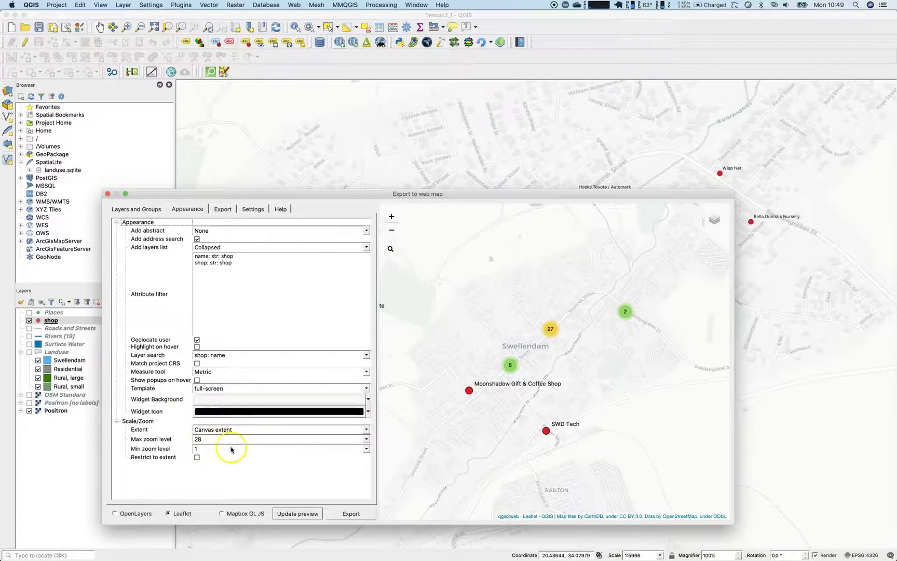
pyautogui.click(198, 457)
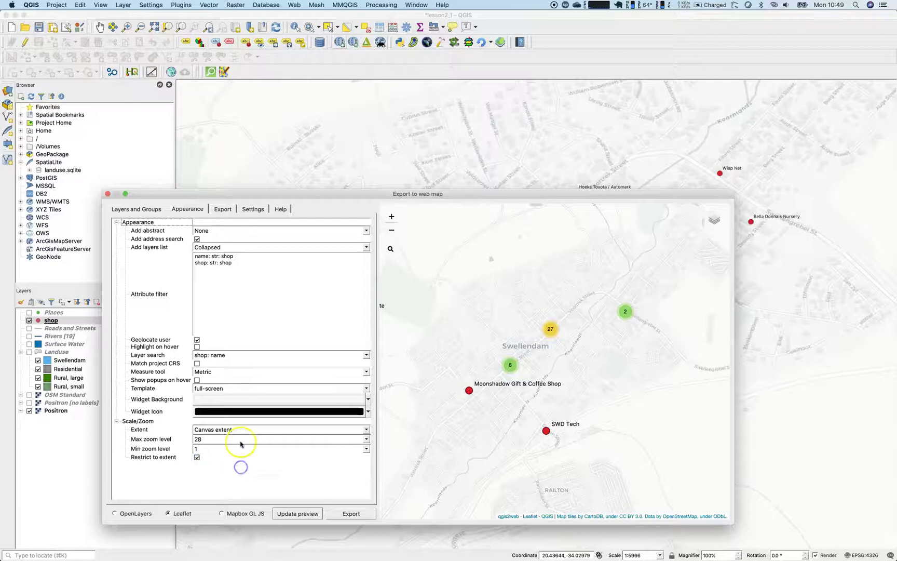
pyautogui.click(298, 514)
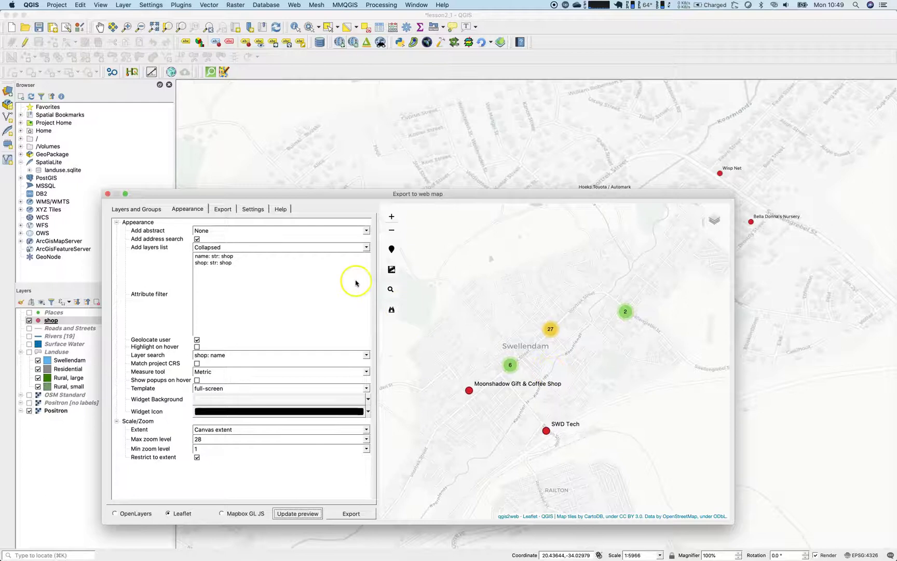
# - Use the preview's layer search to find the SWD Tech shop
pyautogui.click(391, 290)
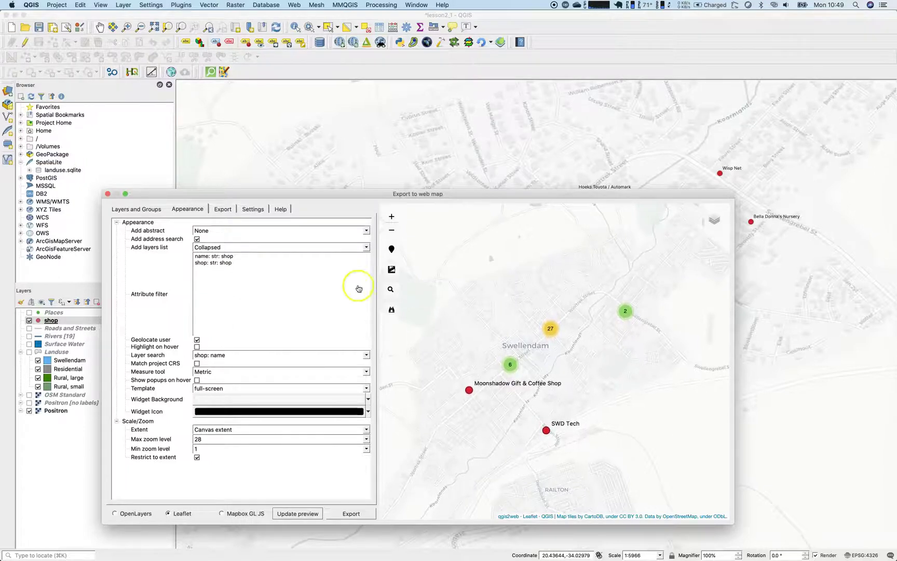
pyautogui.click(392, 310)
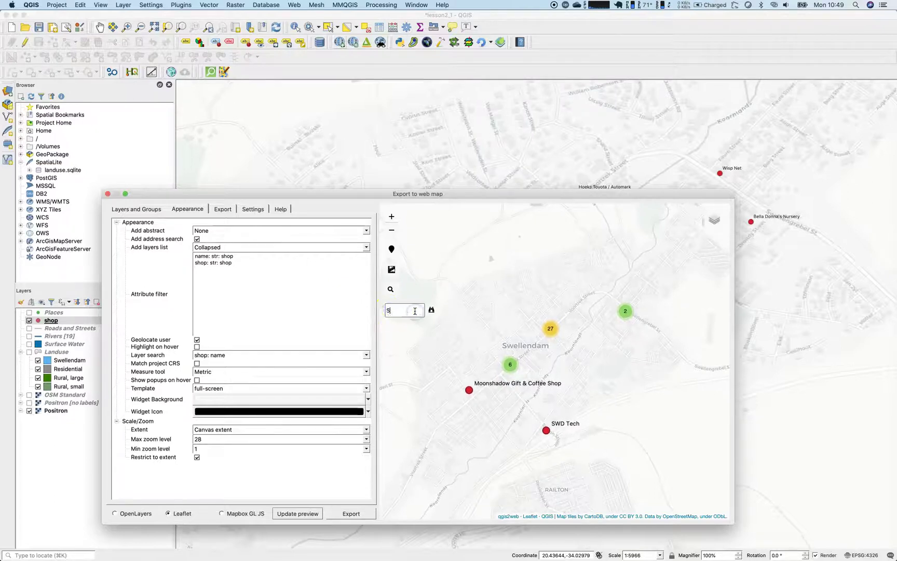
pyautogui.write('SWD Tech')
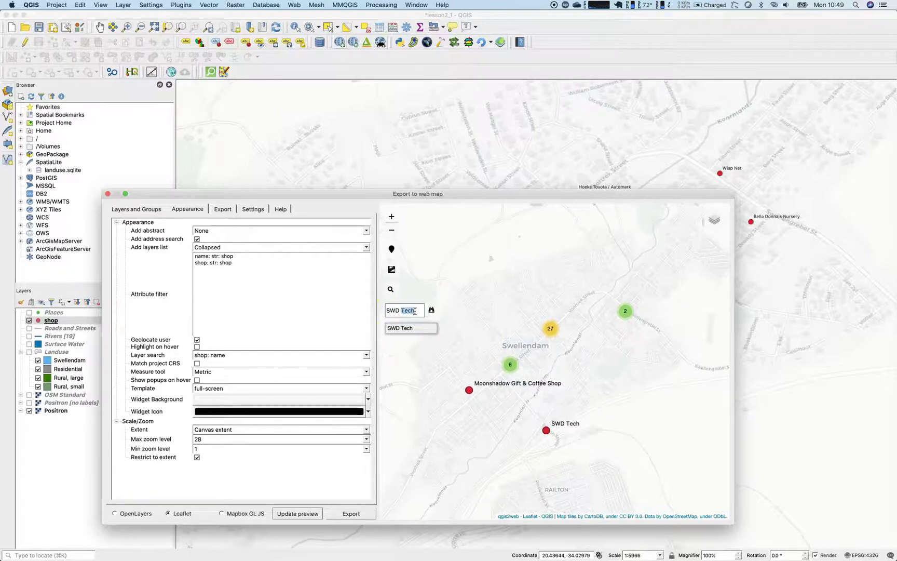
pyautogui.click(395, 328)
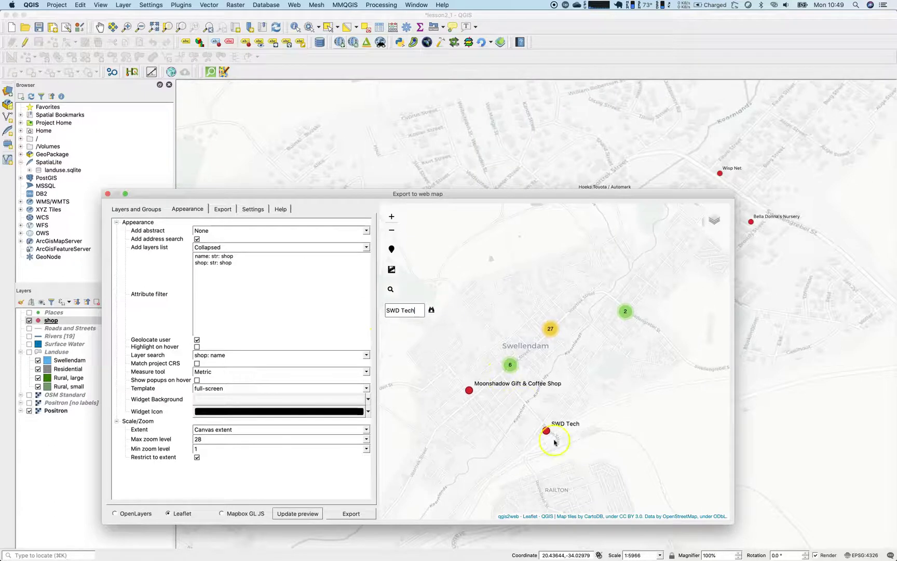
# - Search the address 'Voortrek Street Swellendam' in the preview, close its popup, and open Settings
pyautogui.click(392, 290)
pyautogui.doubleClick(430, 292)
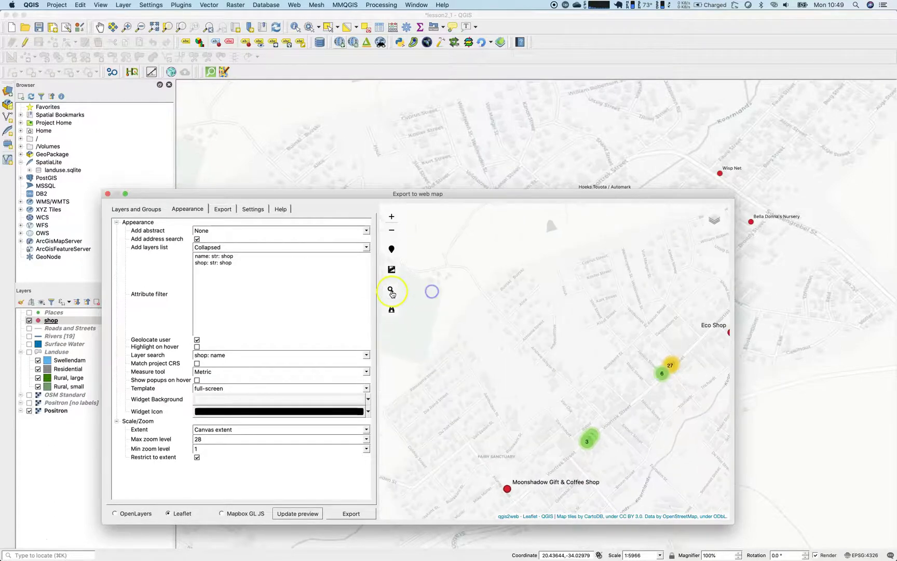
pyautogui.click(392, 290)
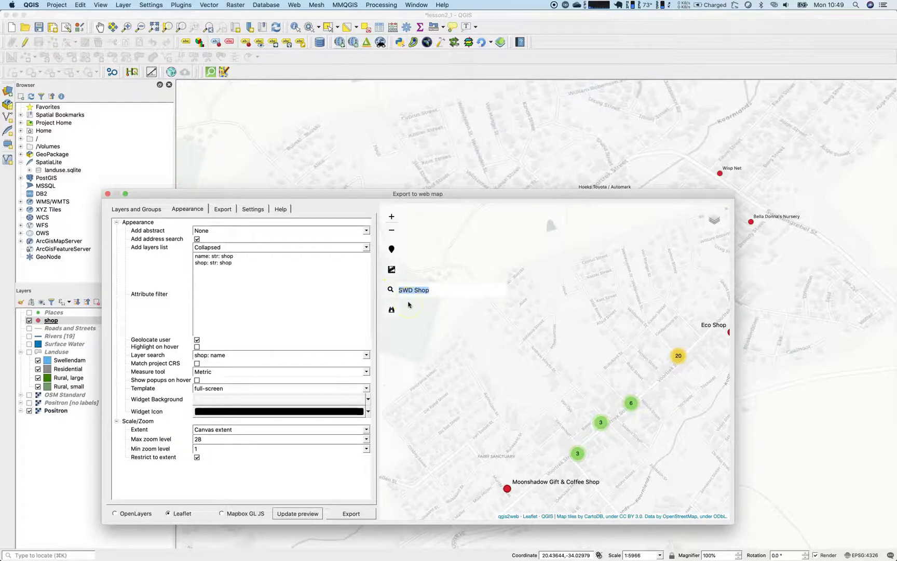
pyautogui.write('Voortrek Street Swell')
pyautogui.write('endam')
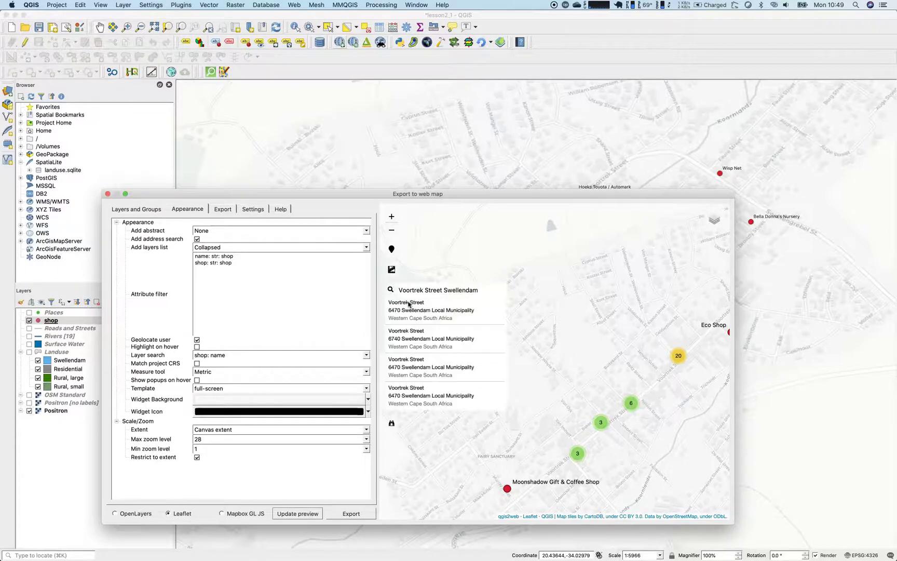
pyautogui.click(409, 304)
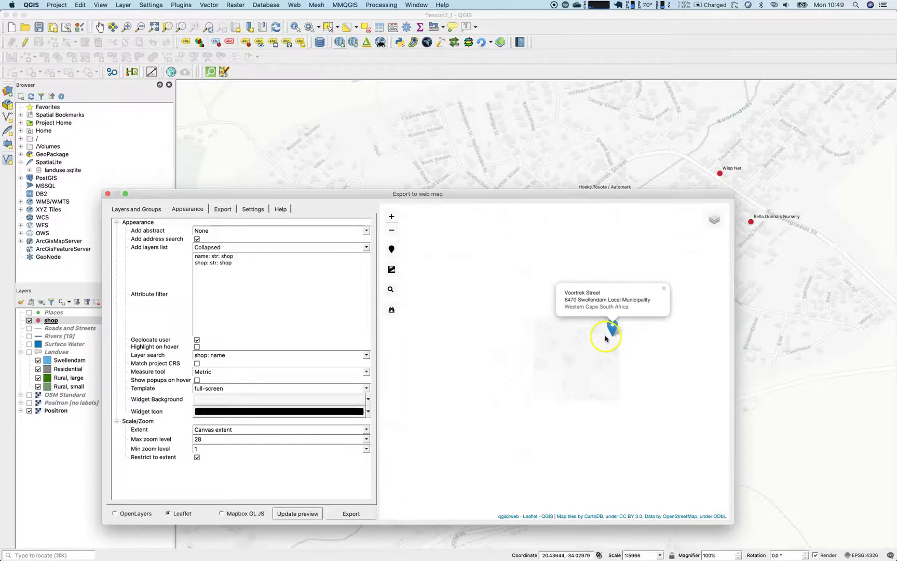
pyautogui.moveTo(616, 334)
pyautogui.mouseDown()
pyautogui.moveTo(414, 376)
pyautogui.moveTo(467, 371)
pyautogui.mouseUp()
pyautogui.click(457, 362)
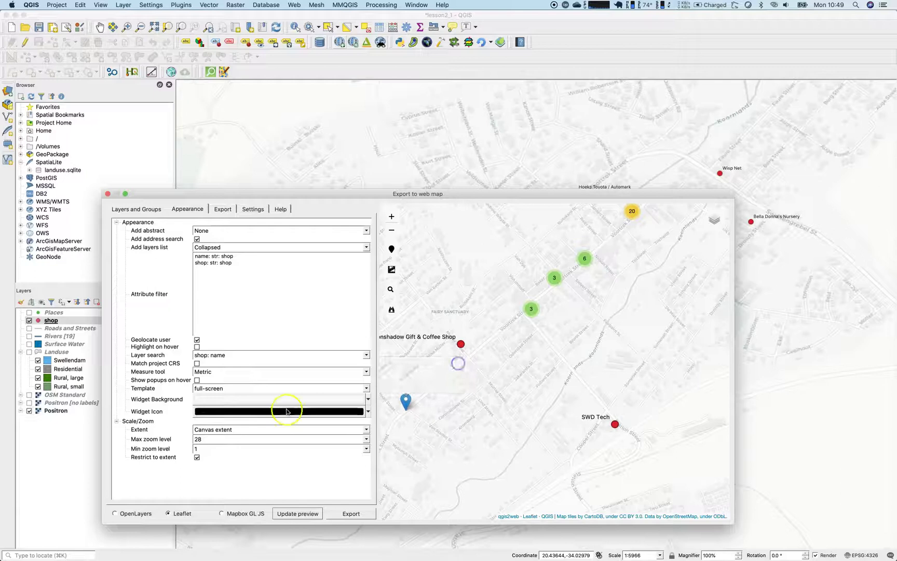
pyautogui.click(227, 208)
pyautogui.click(243, 208)
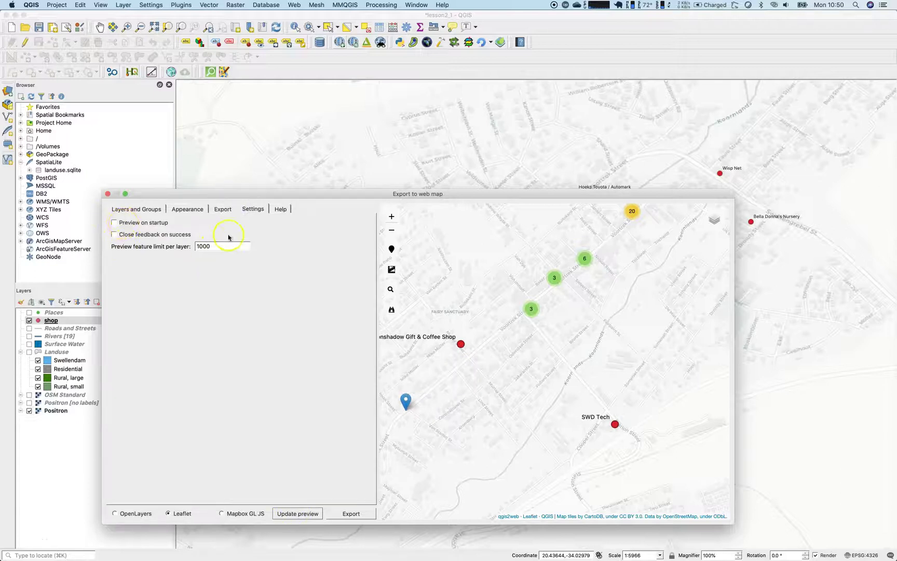
# - Set the web map export's coordinate precision to 6
pyautogui.click(222, 209)
pyautogui.click(214, 247)
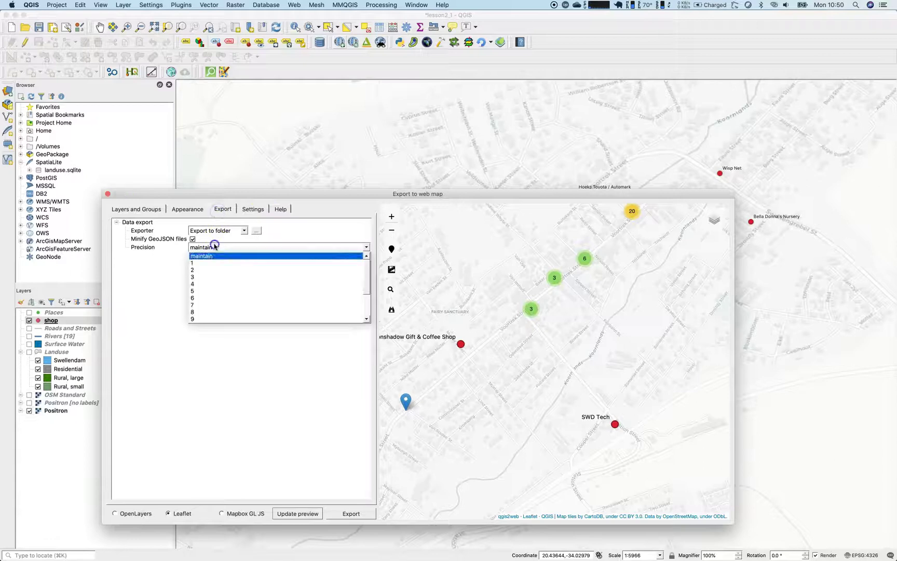
pyautogui.scroll(-2, 222, 301)
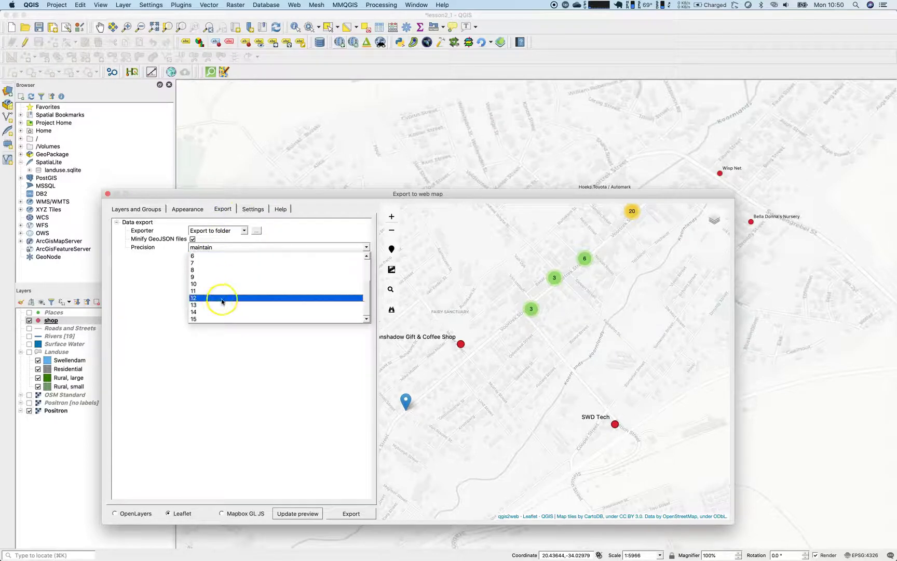
pyautogui.scroll(1, 222, 299)
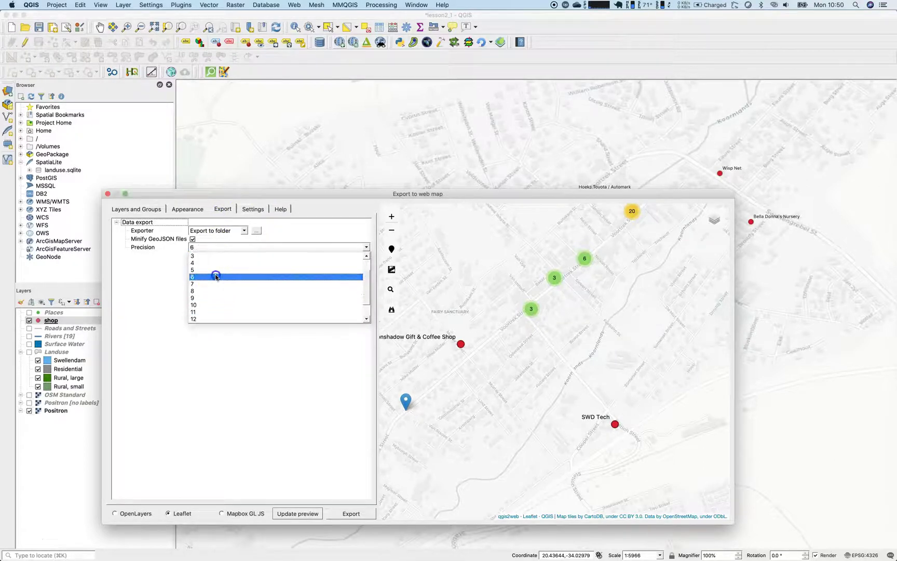
pyautogui.click(216, 277)
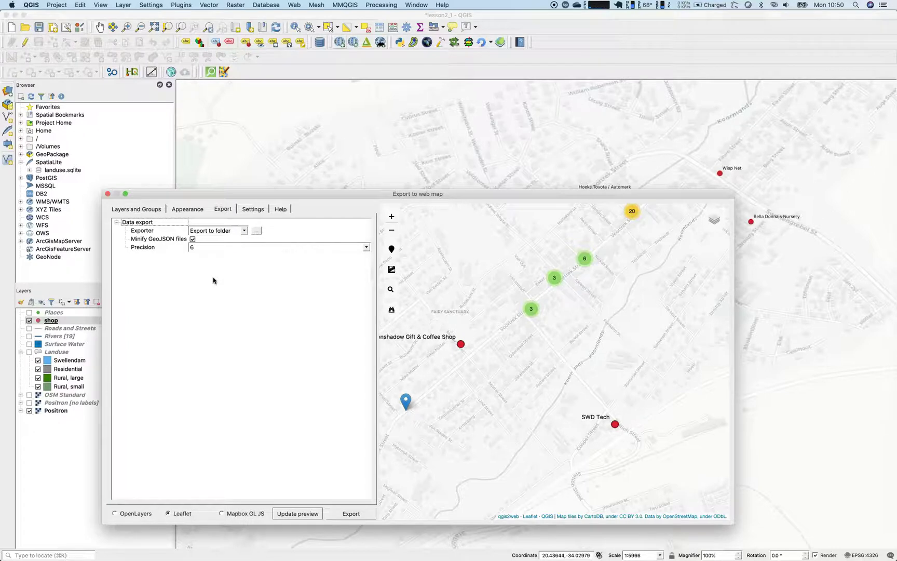
pyautogui.click(198, 251)
pyautogui.click(195, 252)
pyautogui.click(192, 240)
# - Make QGIS-Training-Data > lessons the exporter's destination folder
pyautogui.click(257, 230)
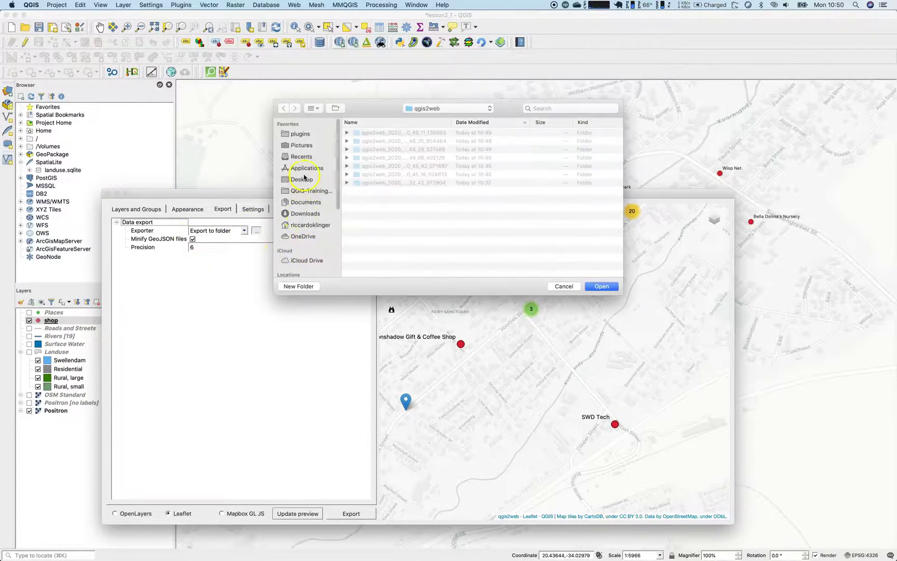
pyautogui.click(305, 191)
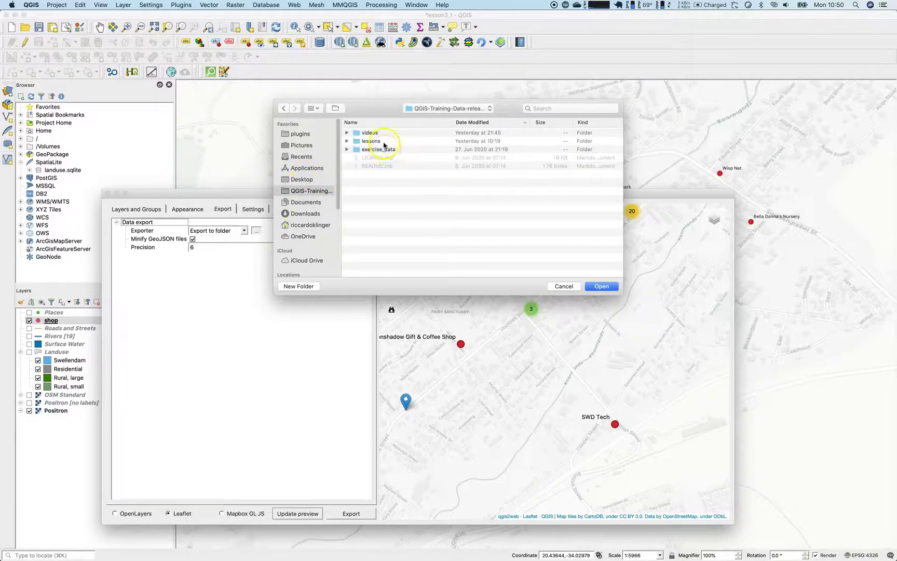
pyautogui.click(383, 141)
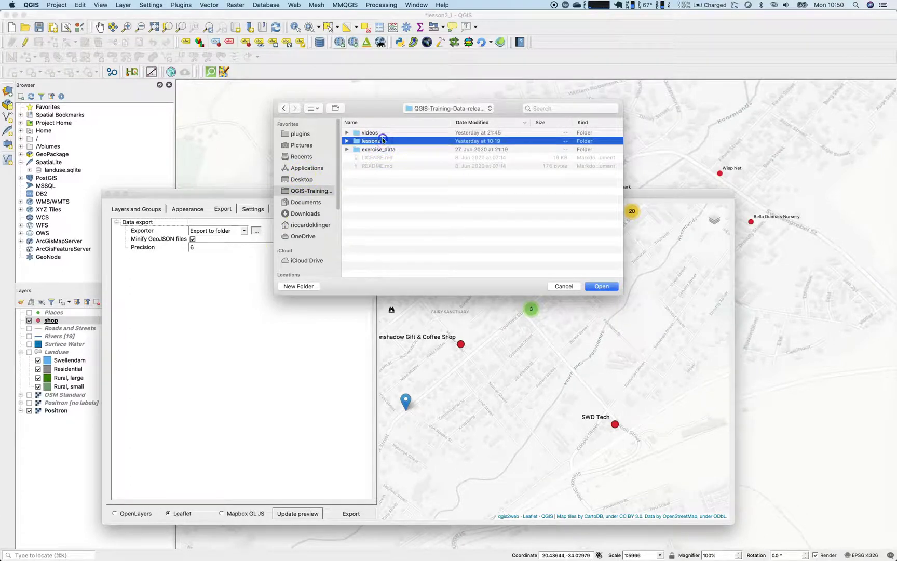
pyautogui.doubleClick(383, 141)
pyautogui.click(601, 286)
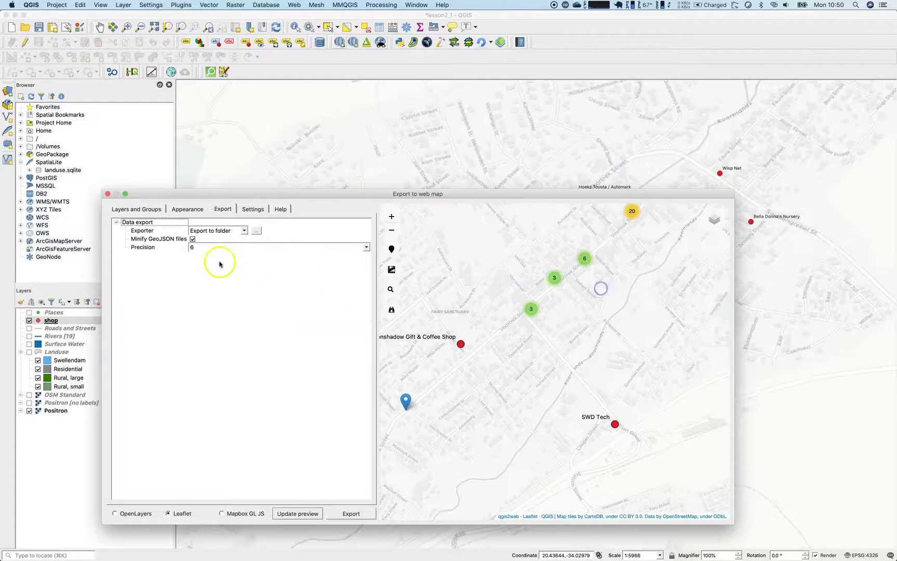
pyautogui.click(179, 211)
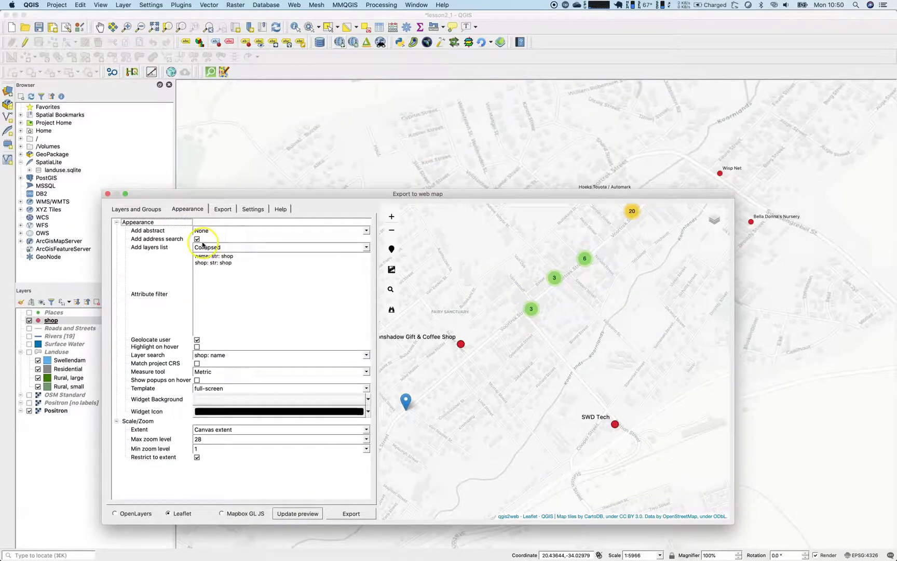
# - Export the web map, title the project 'Swellendam Shops', then switch windows to find the export
pyautogui.click(308, 514)
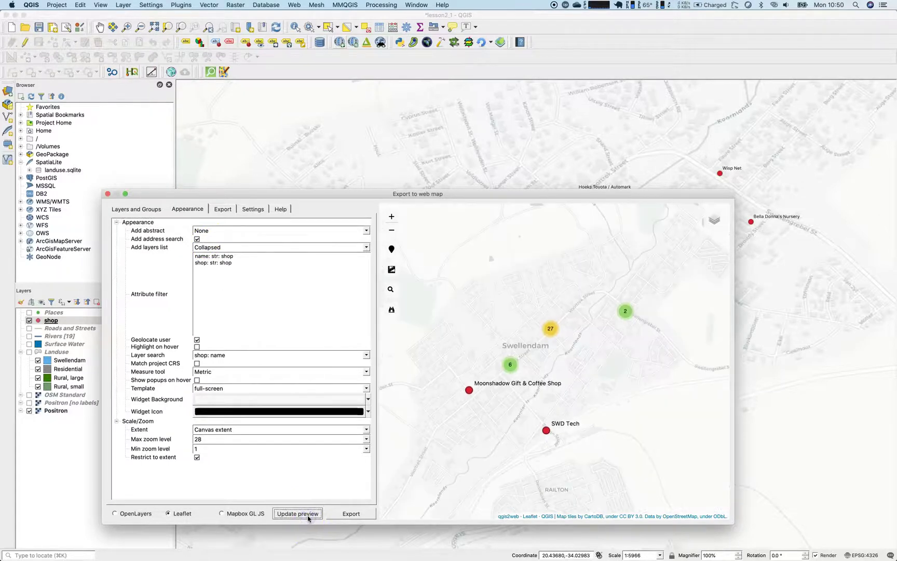
pyautogui.click(345, 514)
pyautogui.click(54, 4)
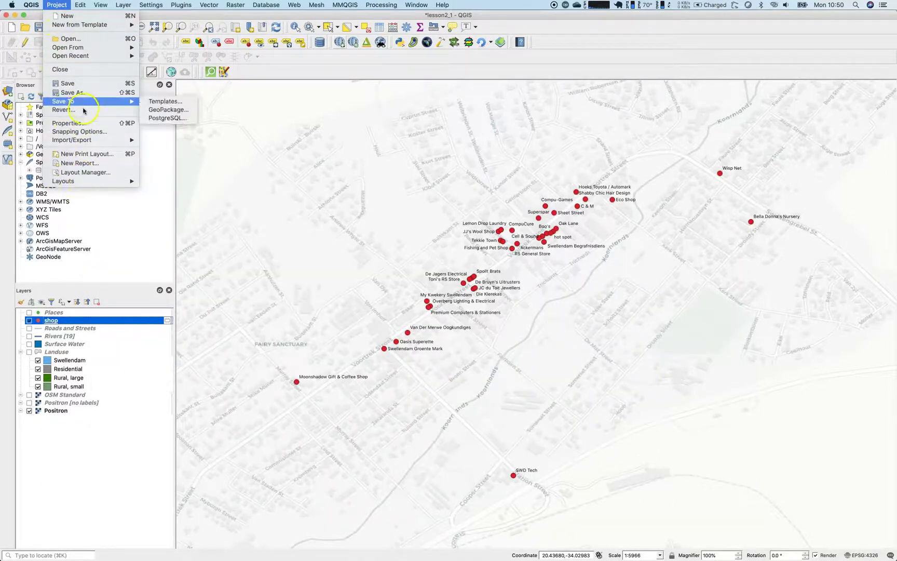
pyautogui.click(84, 125)
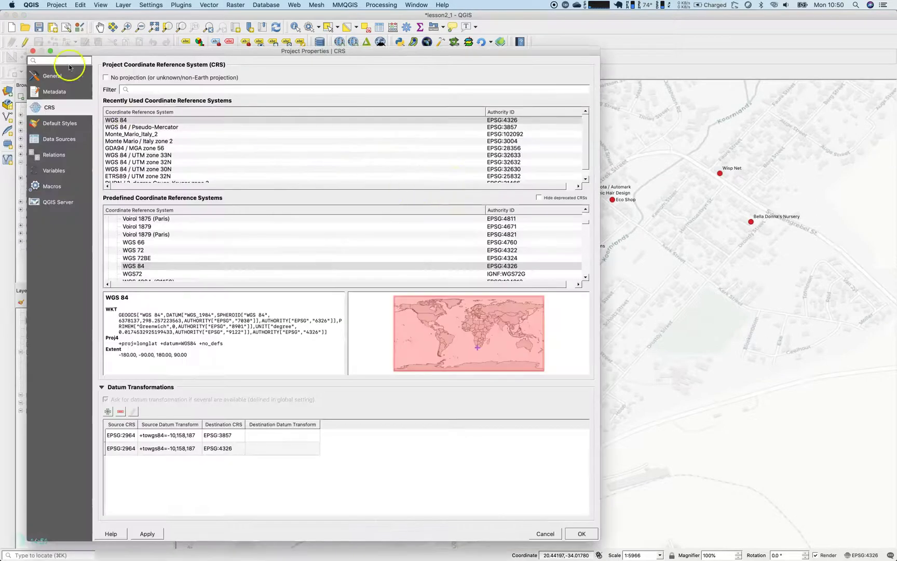
pyautogui.click(46, 76)
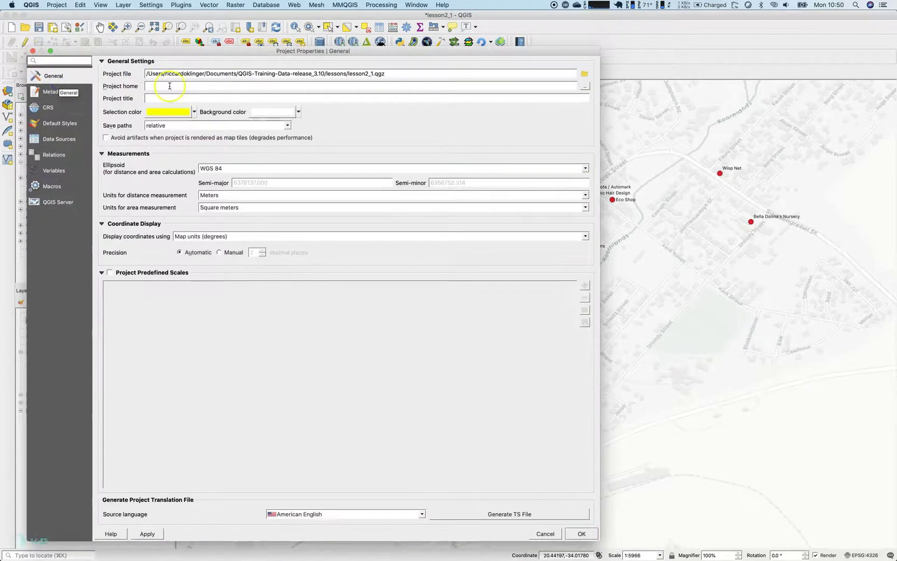
pyautogui.click(201, 99)
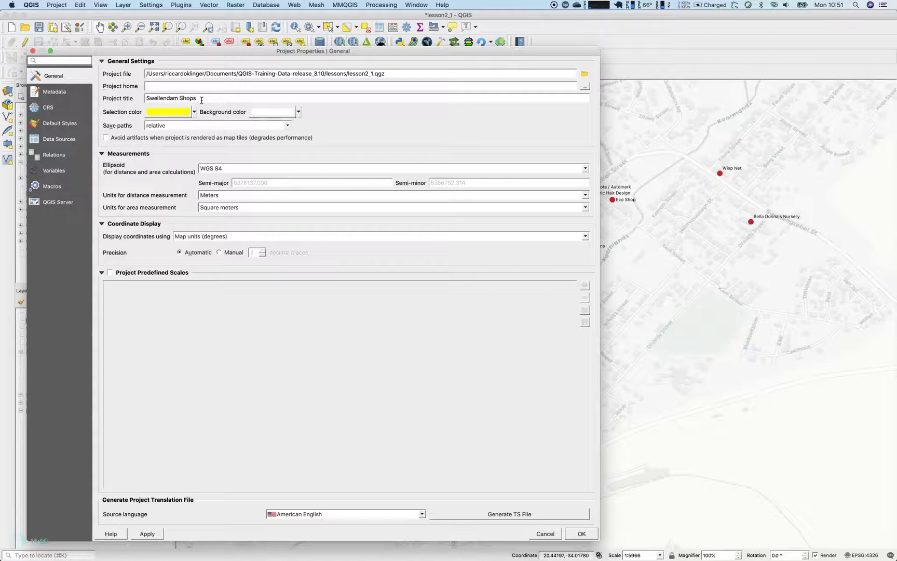
pyautogui.click(581, 532)
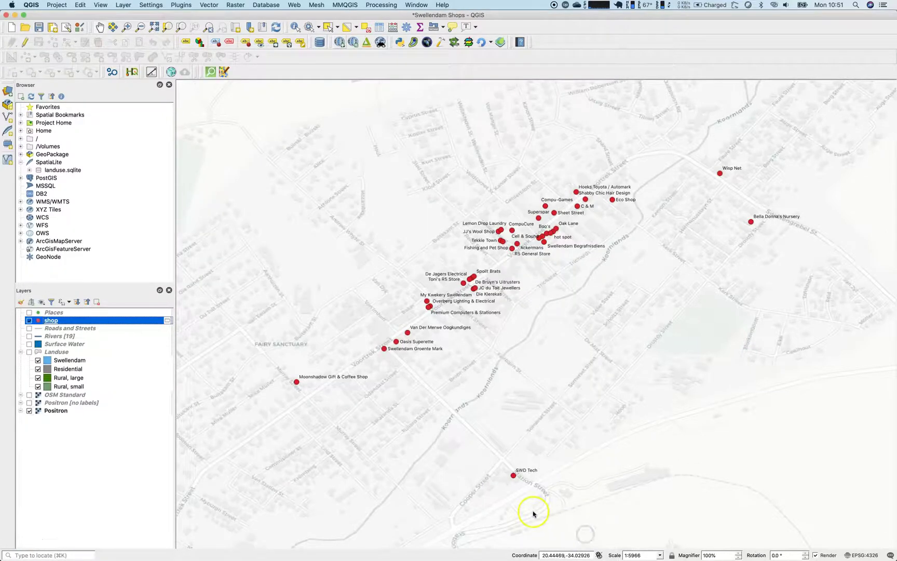
pyautogui.press('super+Tab')
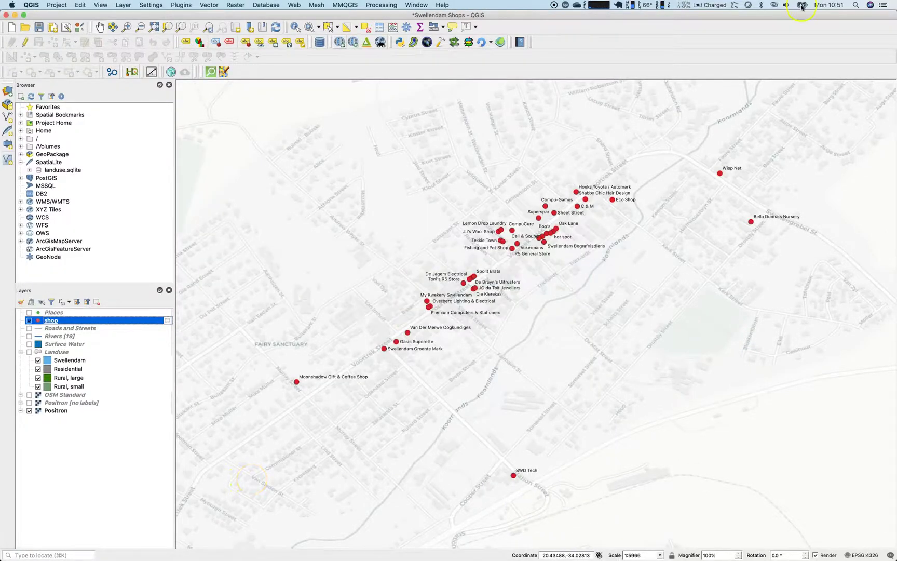
pyautogui.hotkey('ctrl', 'Up')
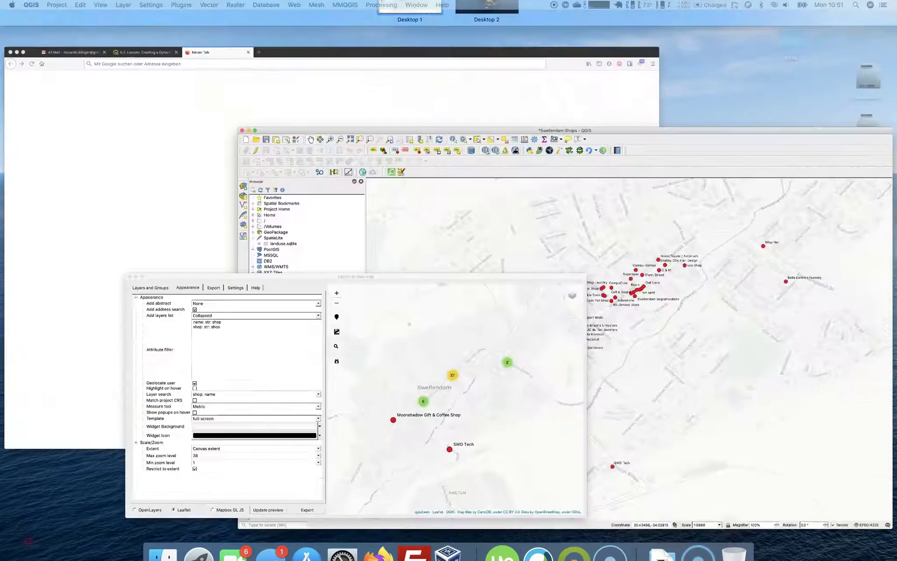
# - Refresh the web map preview with the Swellendam Shops title and export the Leaflet map to the lessons folder
pyautogui.click(240, 325)
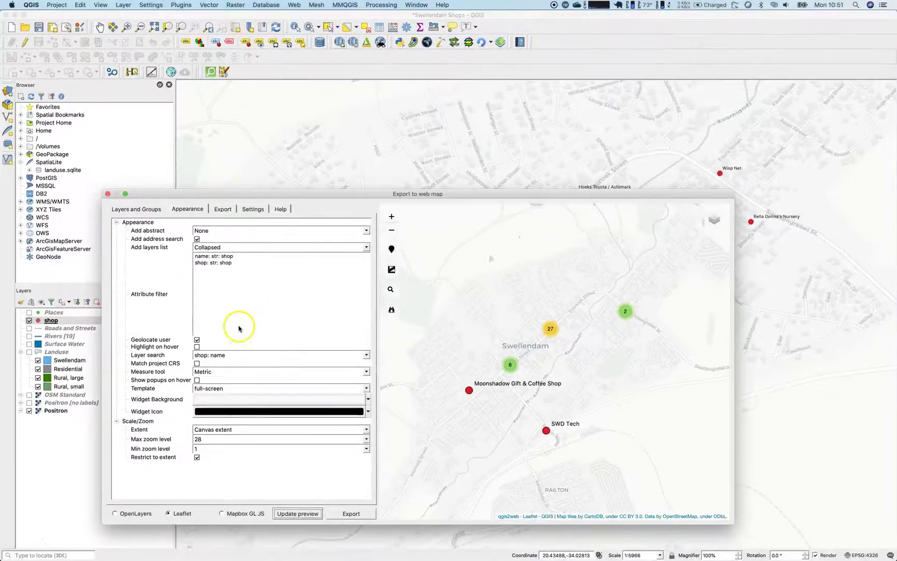
pyautogui.click(297, 513)
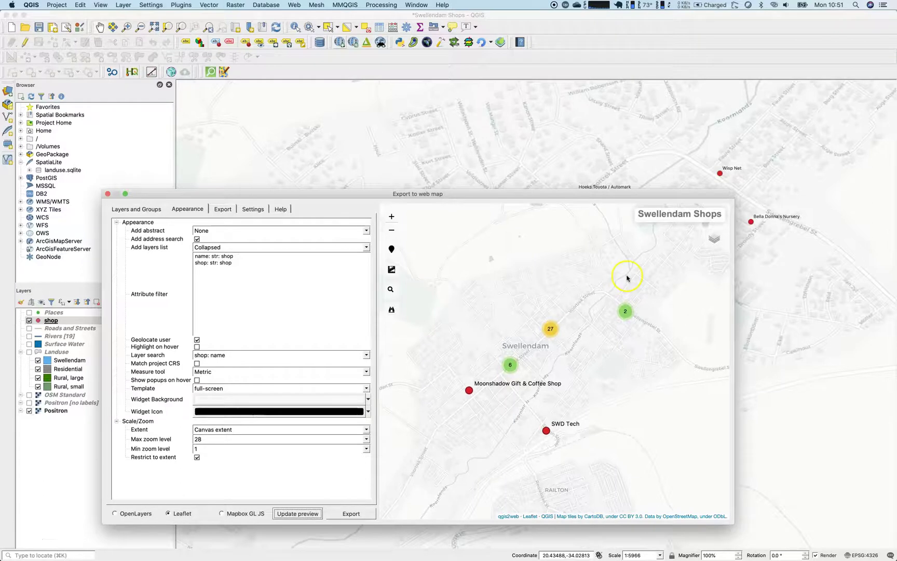
pyautogui.click(349, 514)
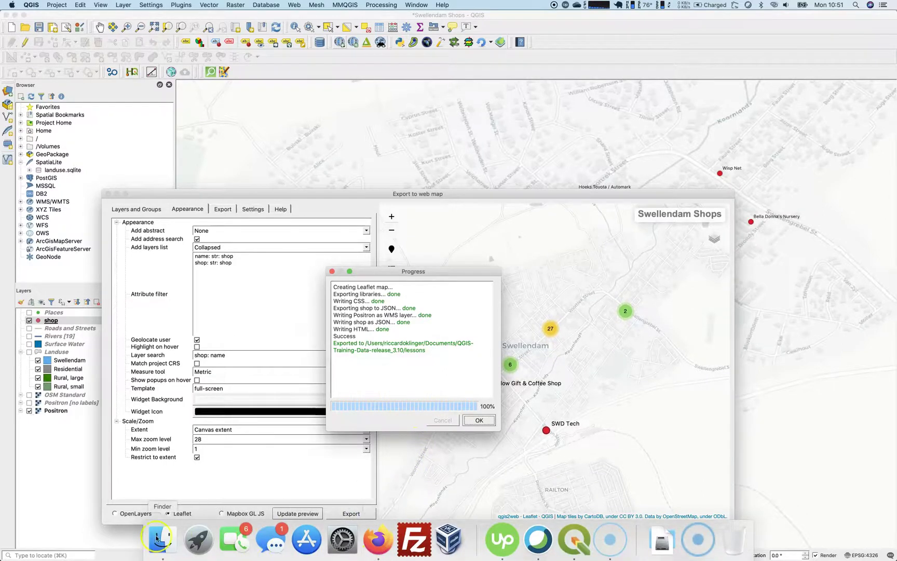
pyautogui.click(156, 538)
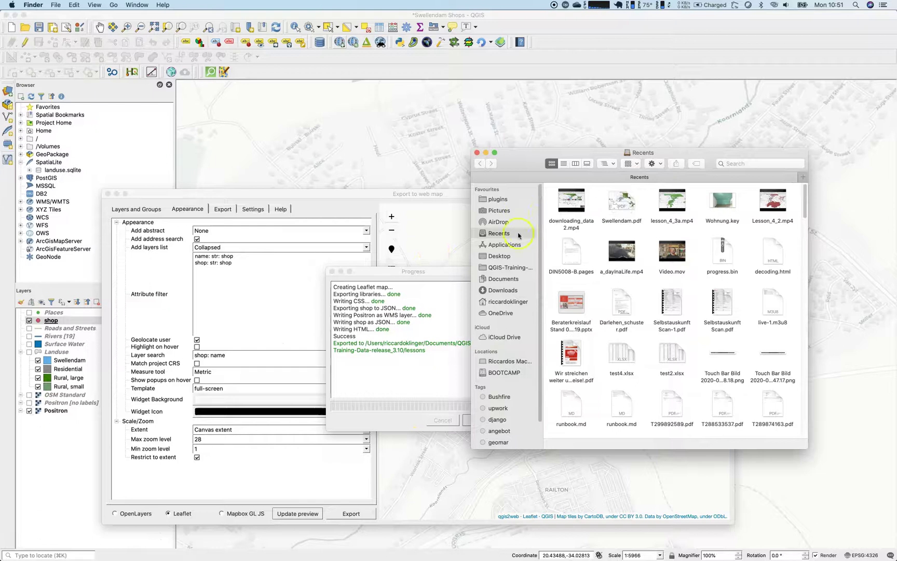
# - Open index.html from QGIS-Training-Data-release_3.10 > lessons > qgis2web folder in Firefox
pyautogui.click(511, 267)
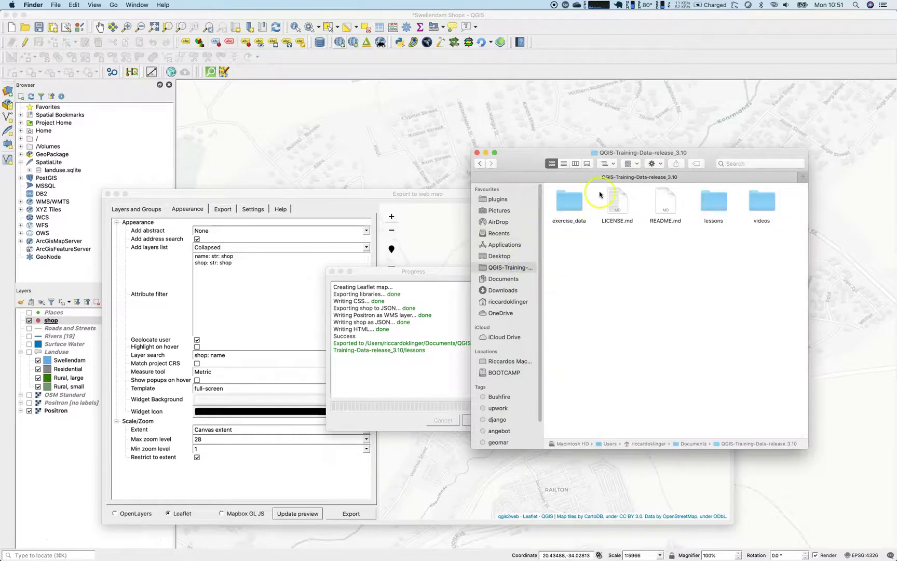
pyautogui.doubleClick(722, 203)
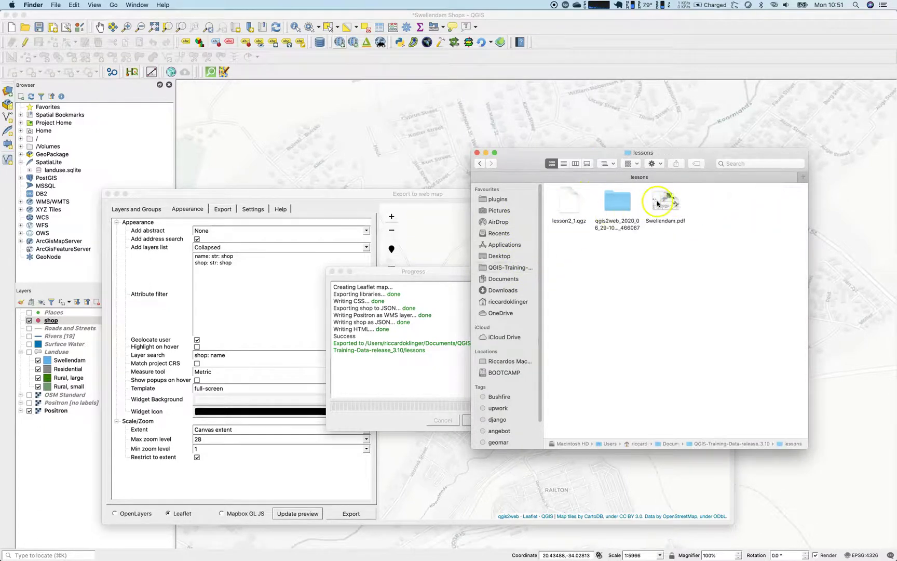
pyautogui.click(609, 204)
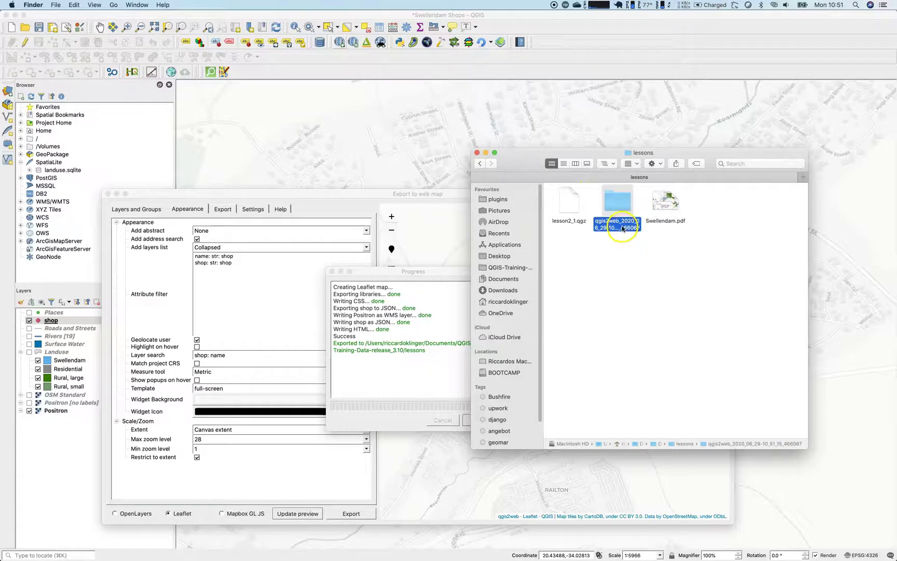
pyautogui.doubleClick(618, 191)
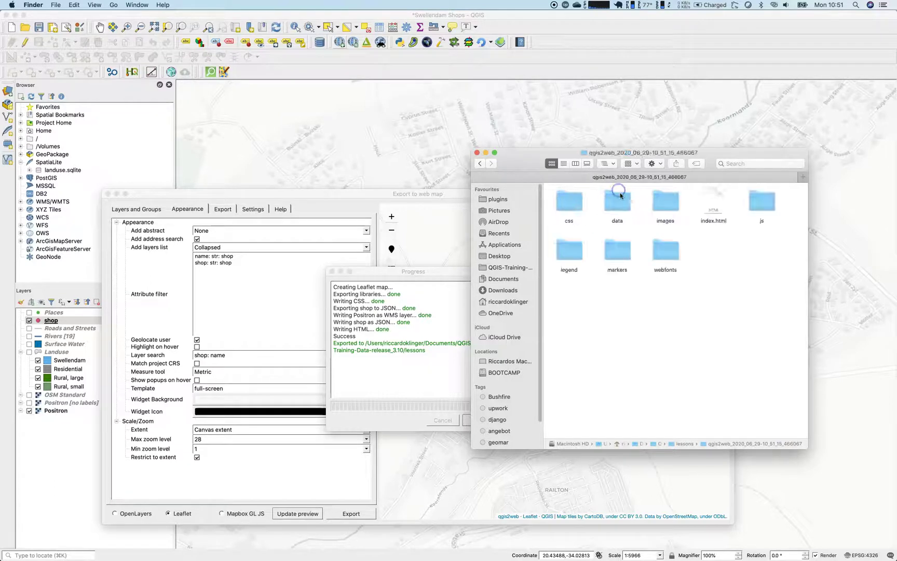
pyautogui.click(718, 210)
pyautogui.doubleClick(718, 210)
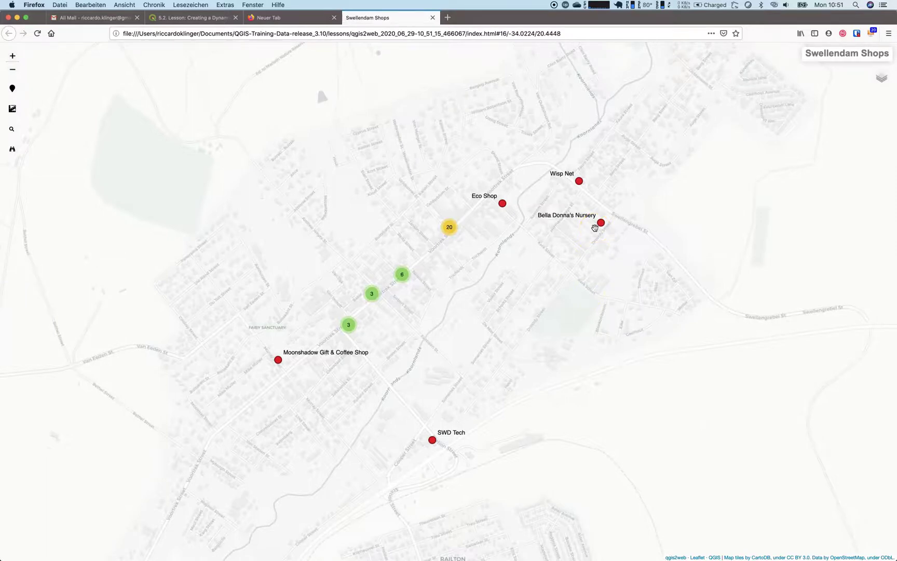
pyautogui.doubleClick(484, 305)
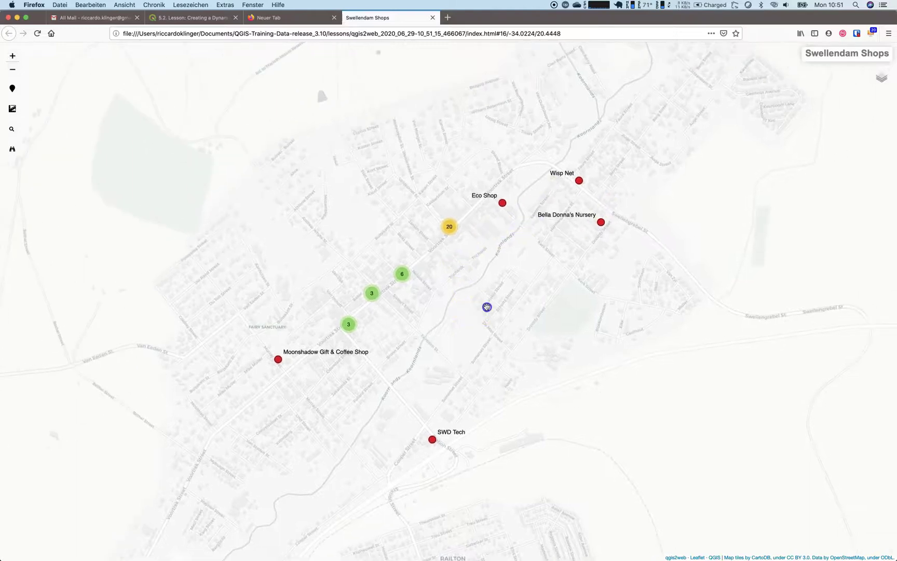
pyautogui.doubleClick(497, 300)
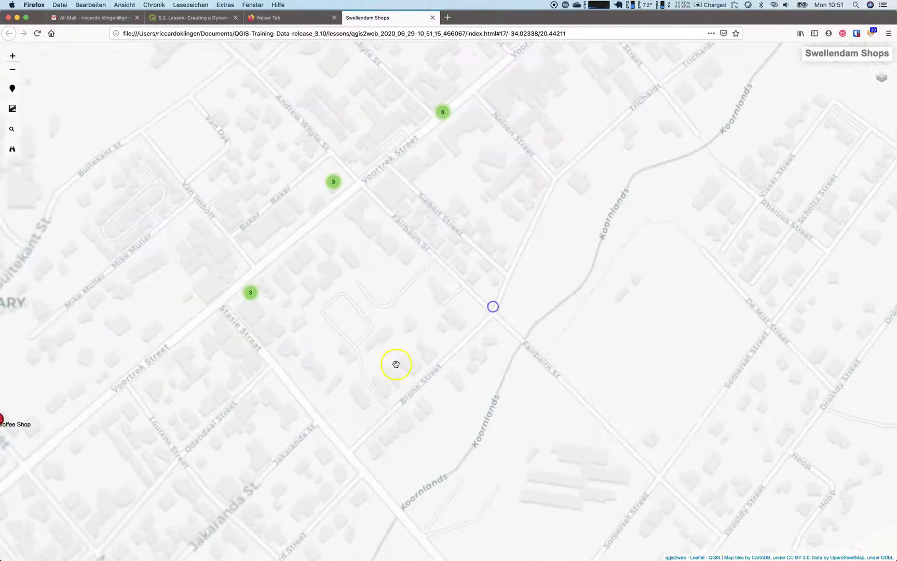
pyautogui.doubleClick(518, 344)
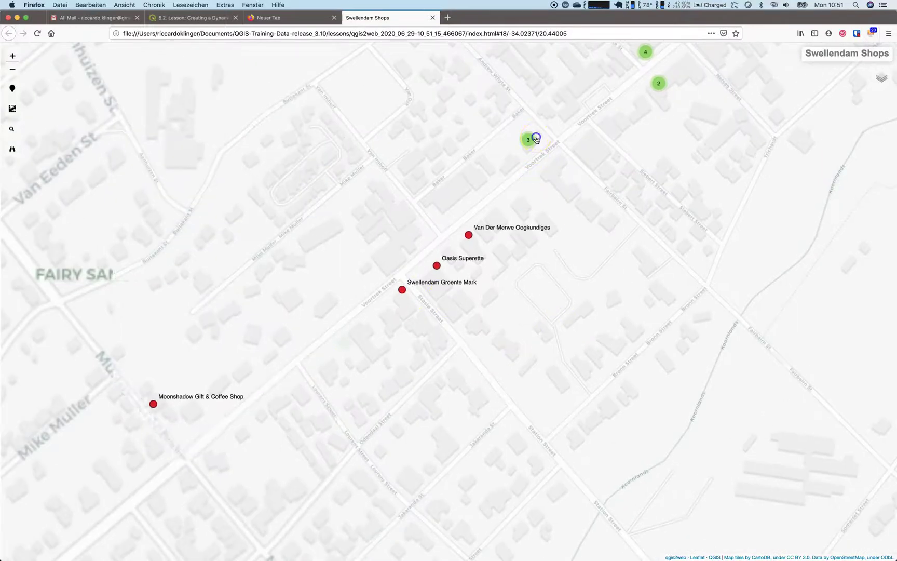
pyautogui.click(535, 137)
pyautogui.click(485, 341)
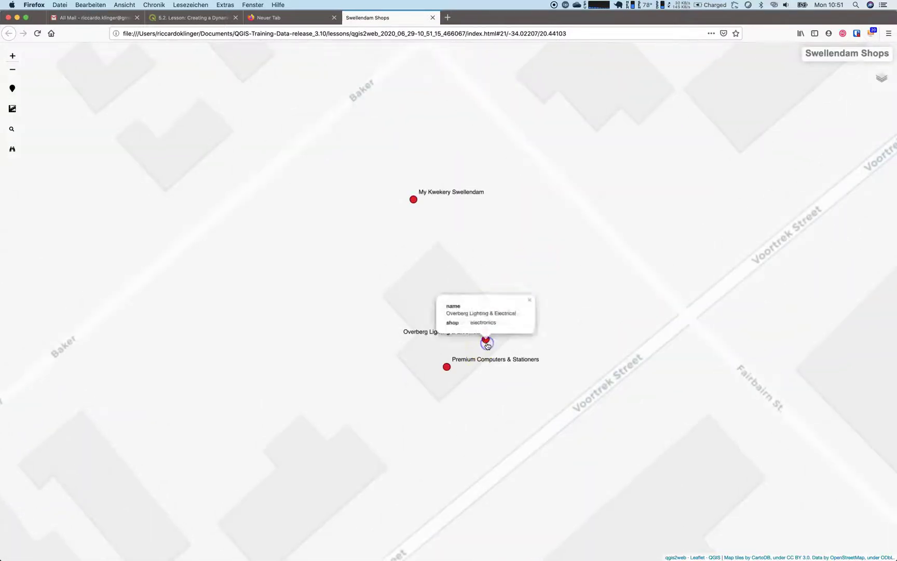
pyautogui.click(532, 301)
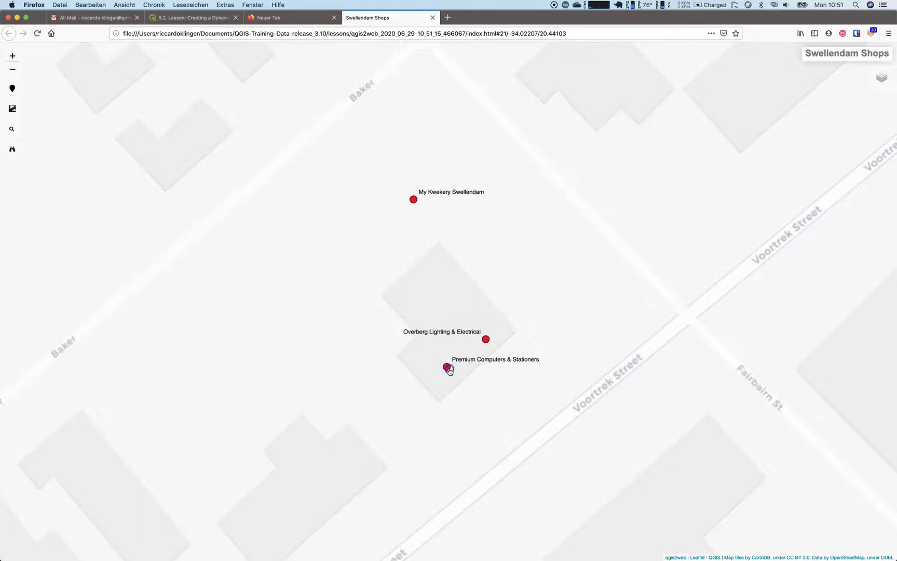
pyautogui.click(446, 366)
pyautogui.click(493, 330)
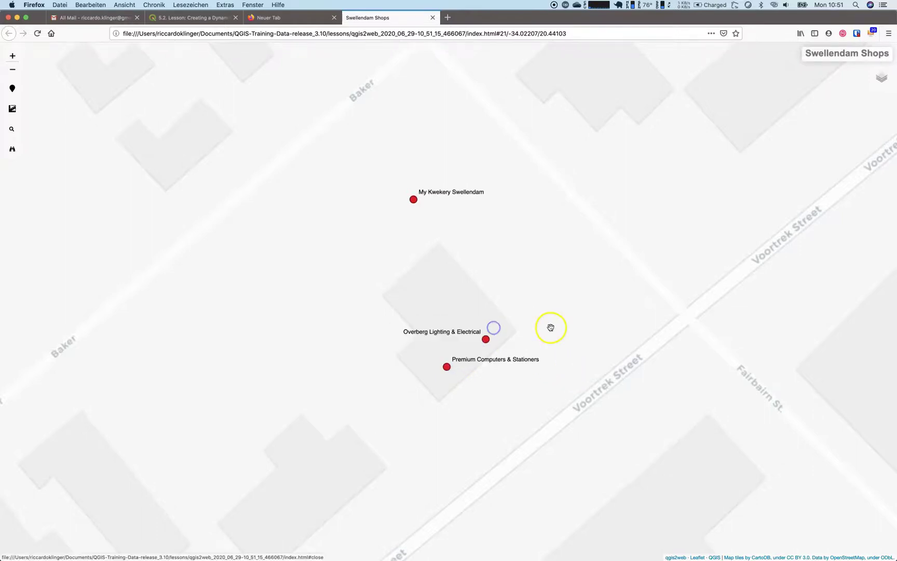
pyautogui.scroll(-3, 550, 327)
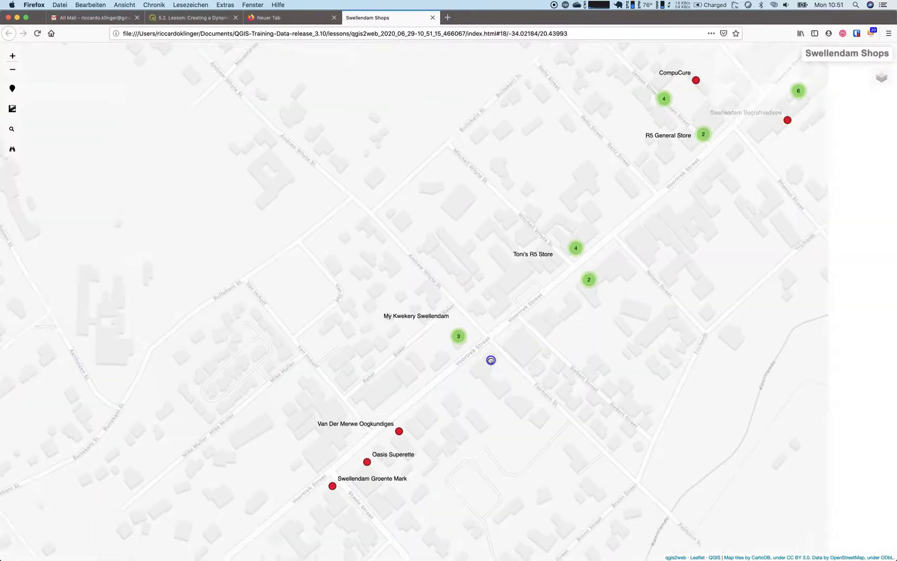
pyautogui.scroll(-1, 490, 361)
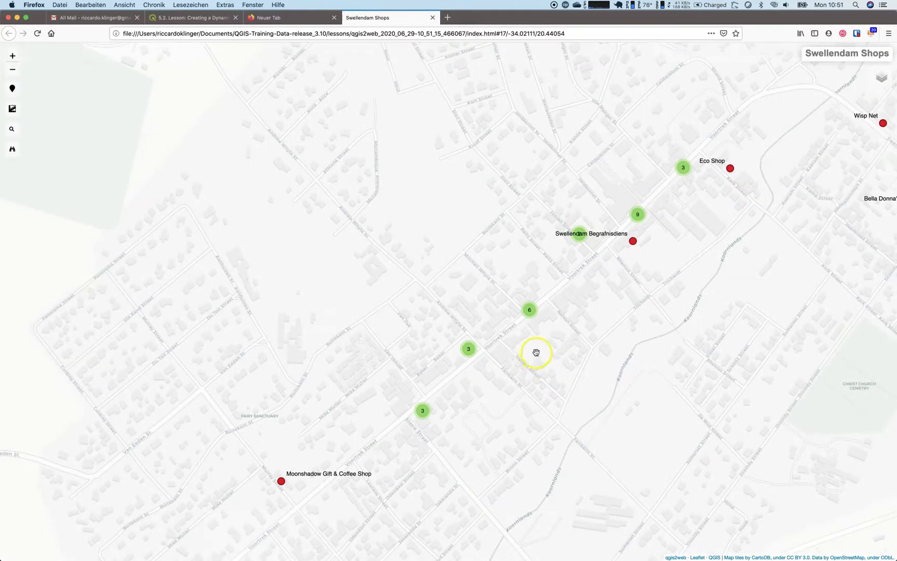
pyautogui.moveTo(533, 352); pyautogui.dragTo(483, 358)
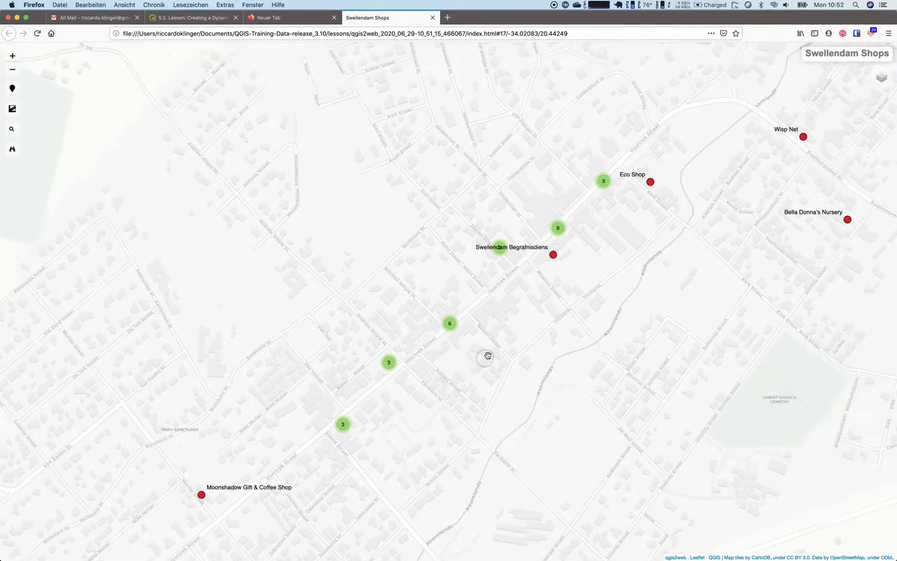
pyautogui.scroll(-1, 519, 356)
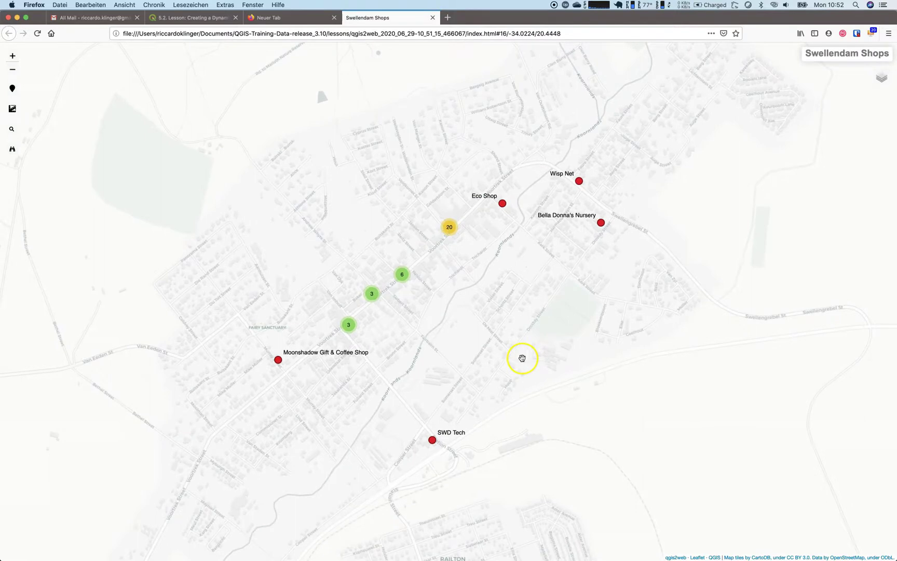